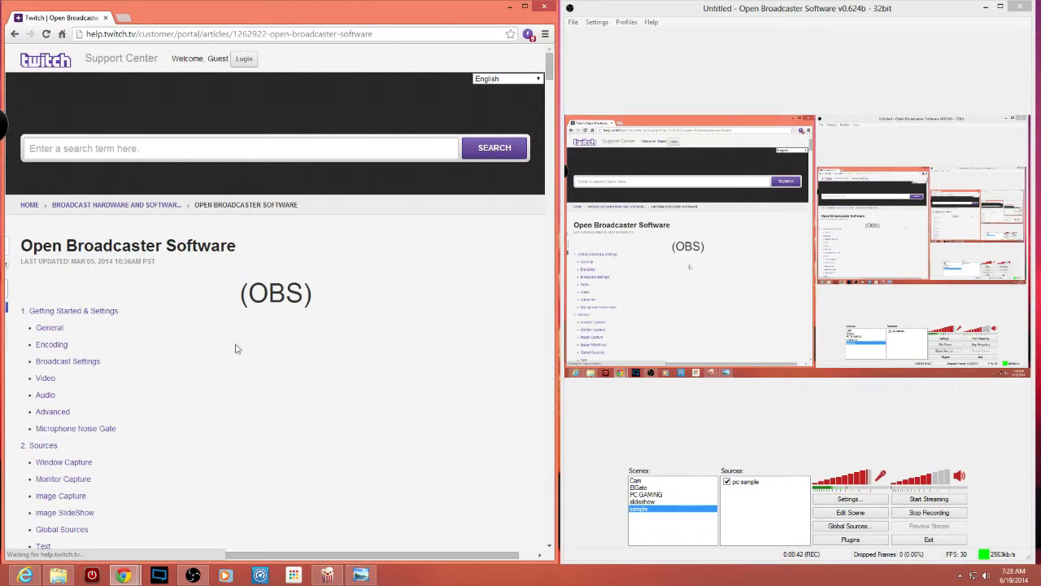
Examine the Twitch help article on Open Broadcaster Software, including its contents list, Audio settings and Getting Started and Setup section.
scroll(126, 349, down, 2)
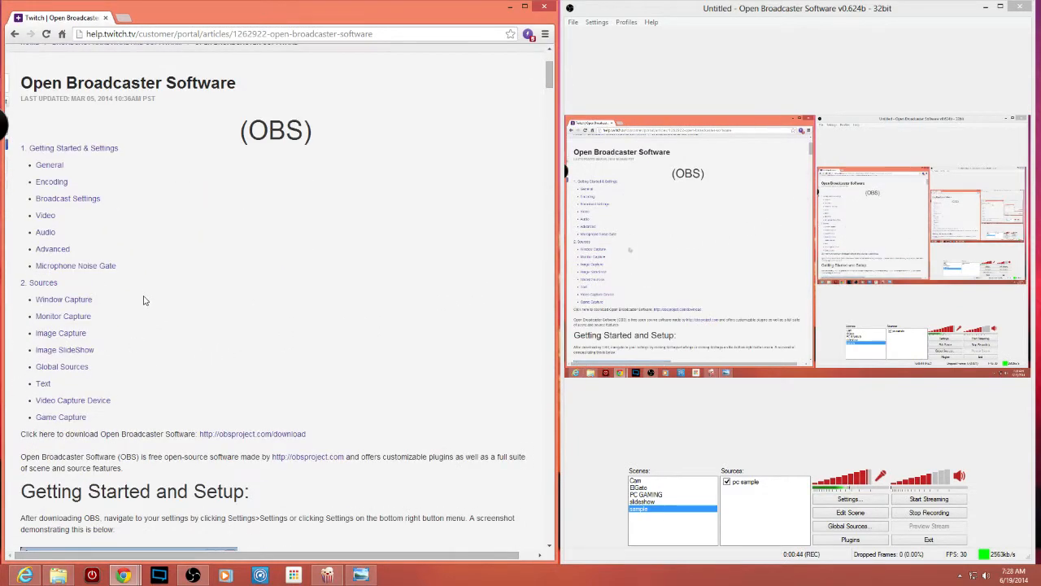
click(45, 234)
scroll(279, 340, up, 4)
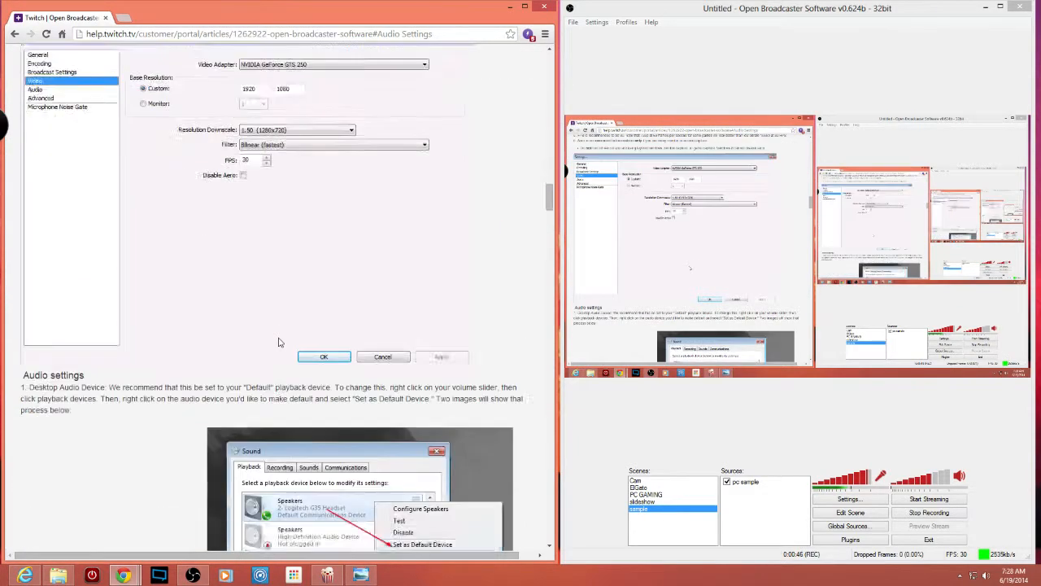
scroll(279, 340, down, 2)
scroll(279, 340, up, 15)
scroll(279, 340, up, 15)
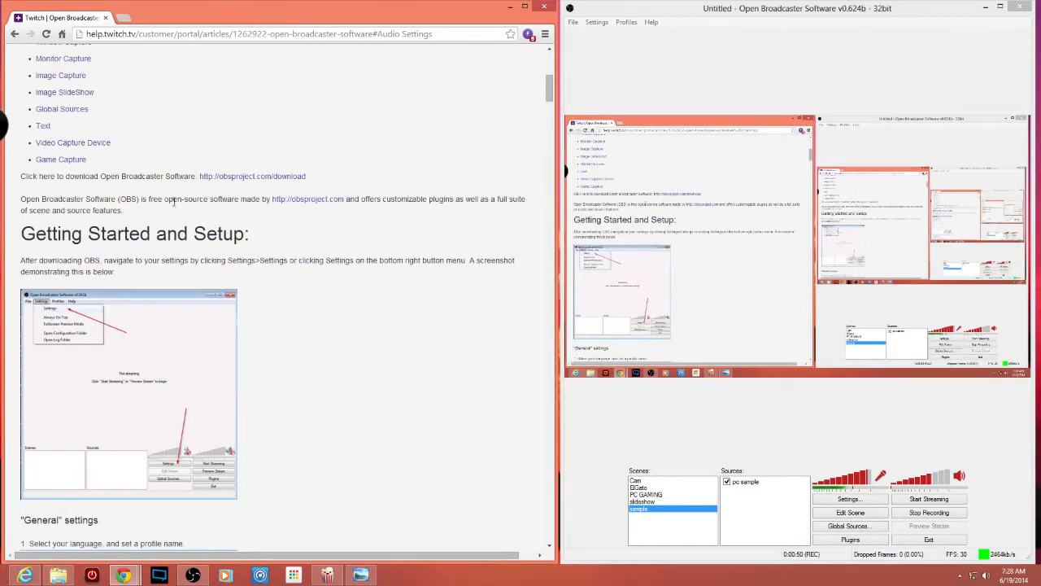
scroll(392, 391, up, 5)
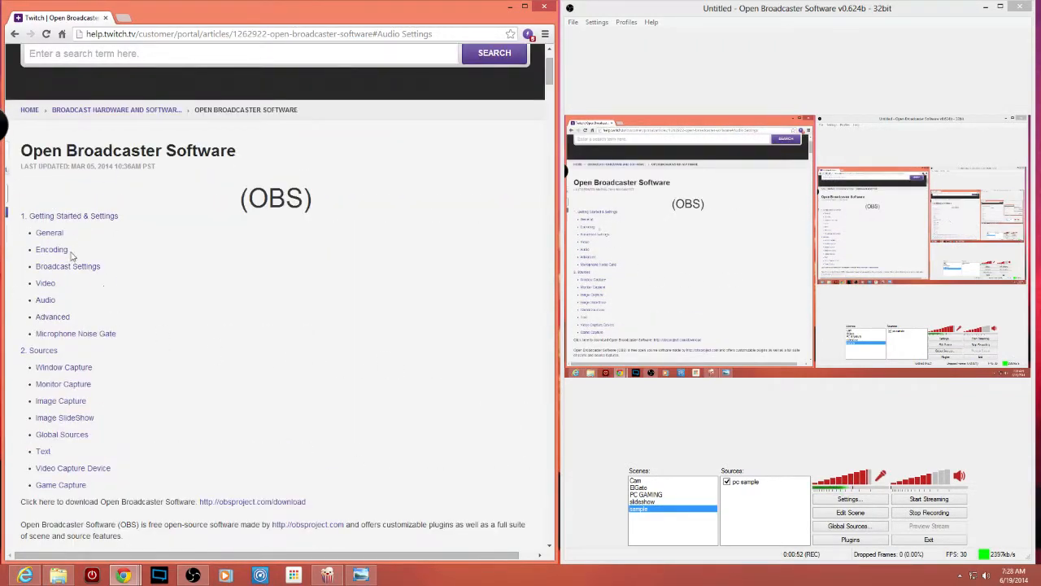
scroll(322, 354, down, 5)
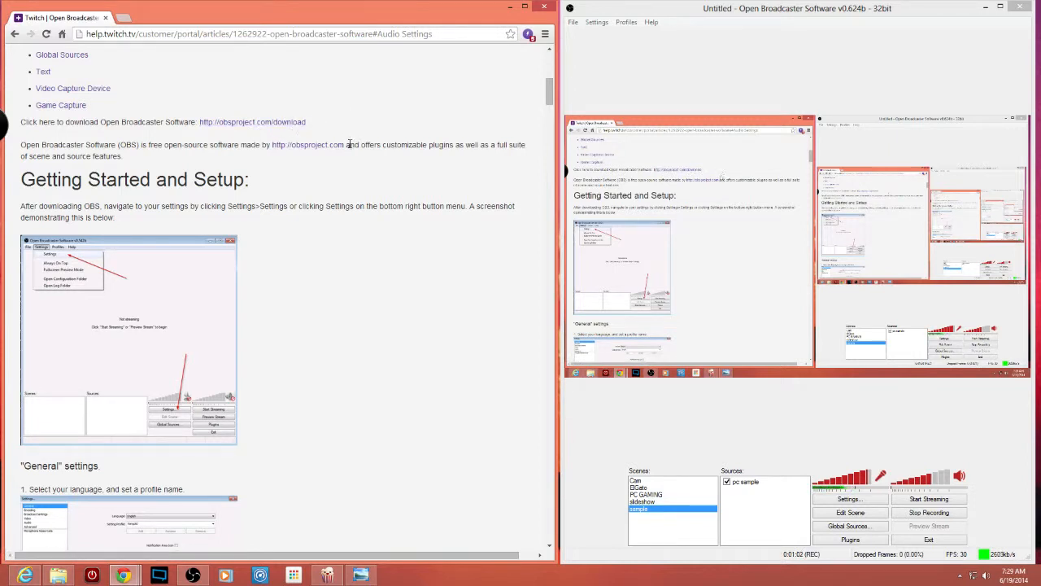
scroll(387, 172, down, 1)
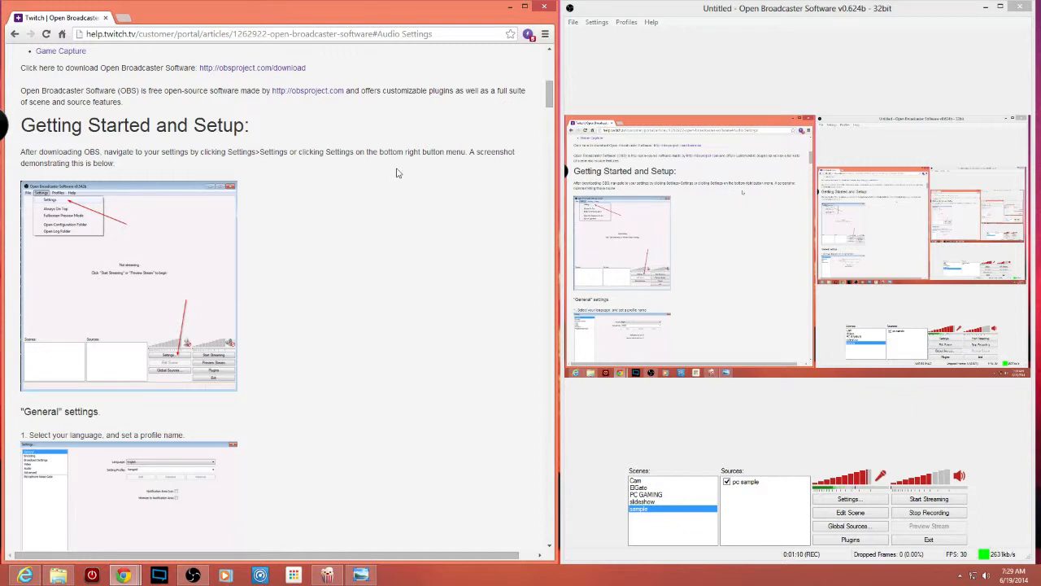
scroll(395, 174, down, 1)
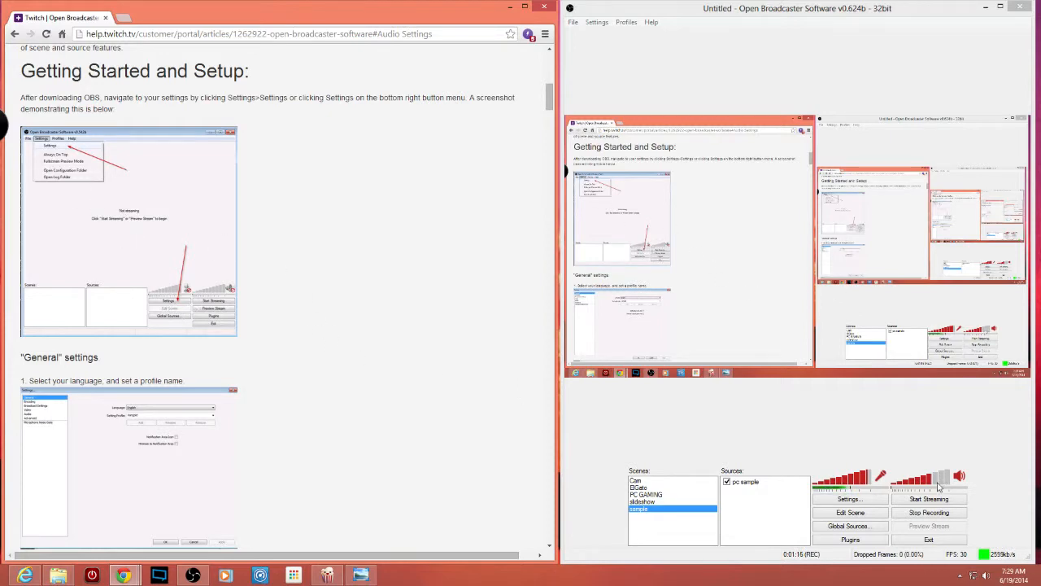
Open the OBS settings beside the help article and choose English as the language in the general settings.
click(847, 500)
drag(483, 99, 761, 49)
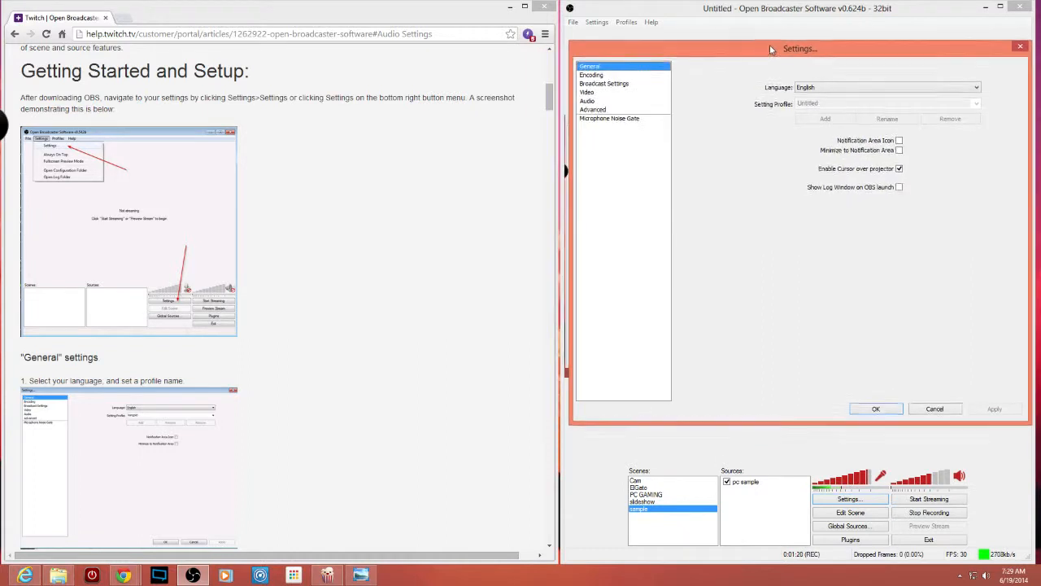
click(406, 208)
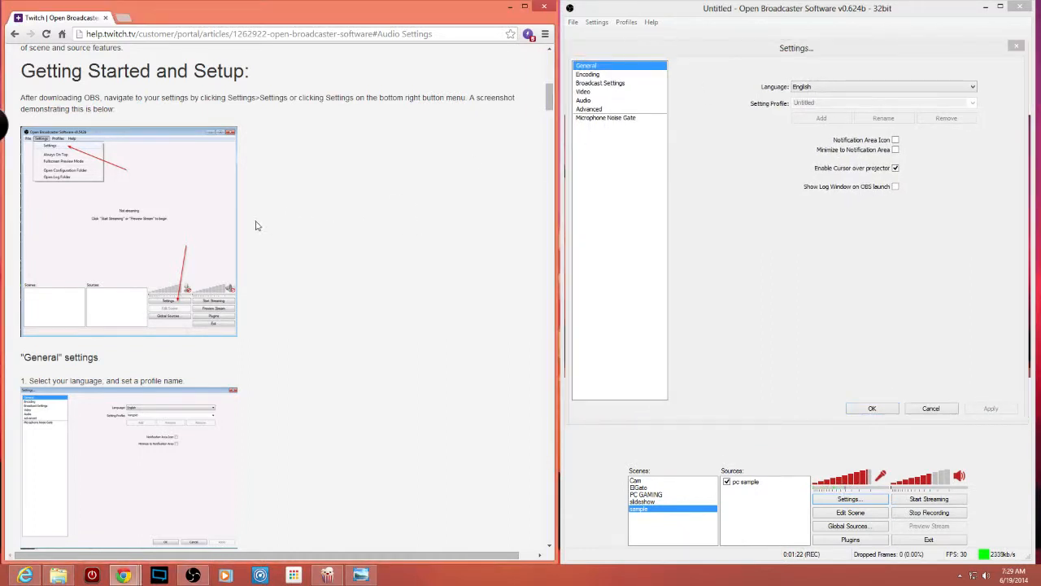
click(817, 90)
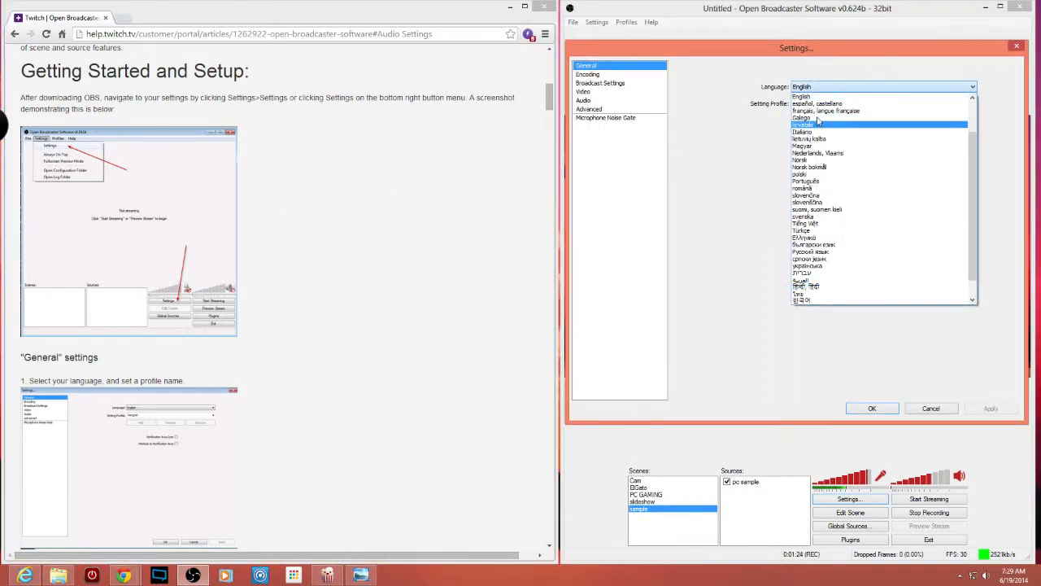
click(818, 97)
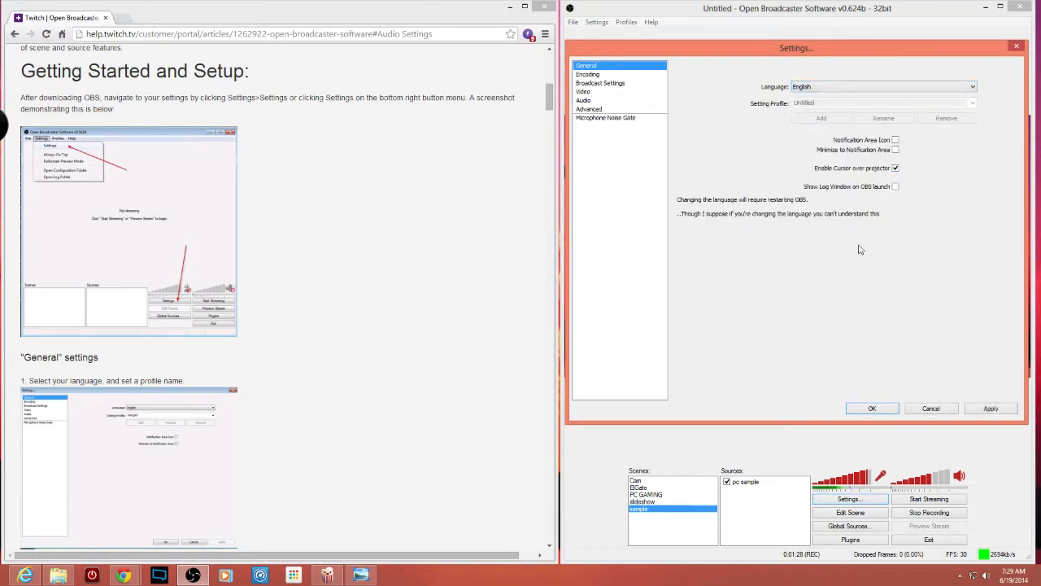
Bring up the guide's Encoding Settings section and open the matching OBS encoding settings, saving the general settings changes.
click(470, 285)
scroll(472, 283, down, 4)
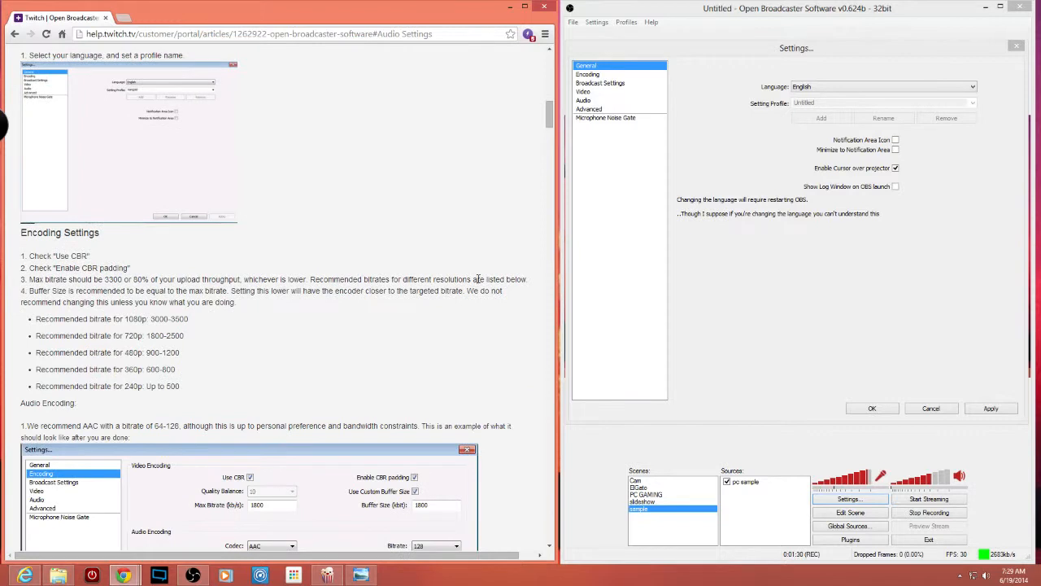
scroll(478, 279, down, 1)
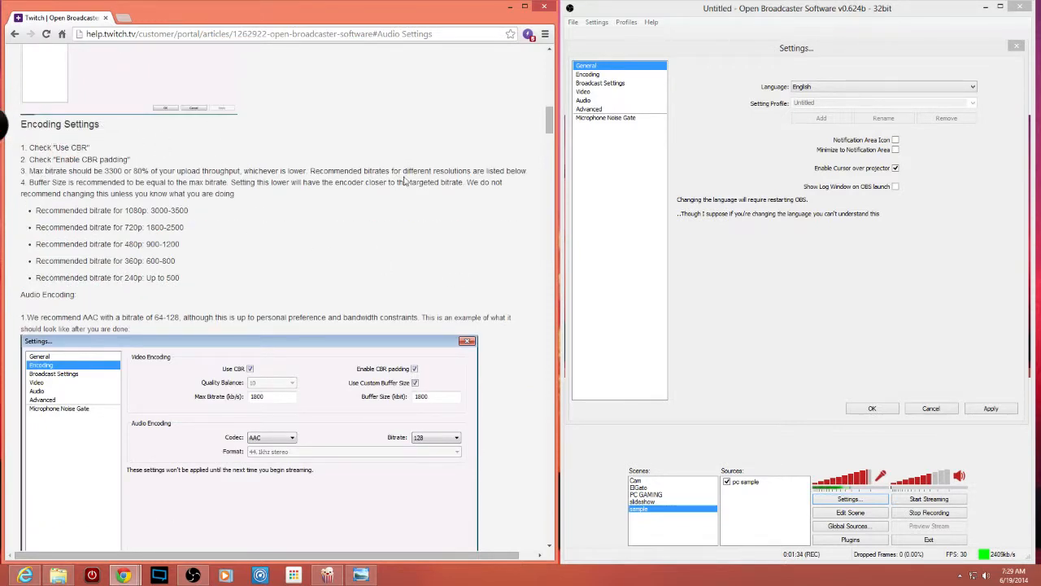
click(594, 74)
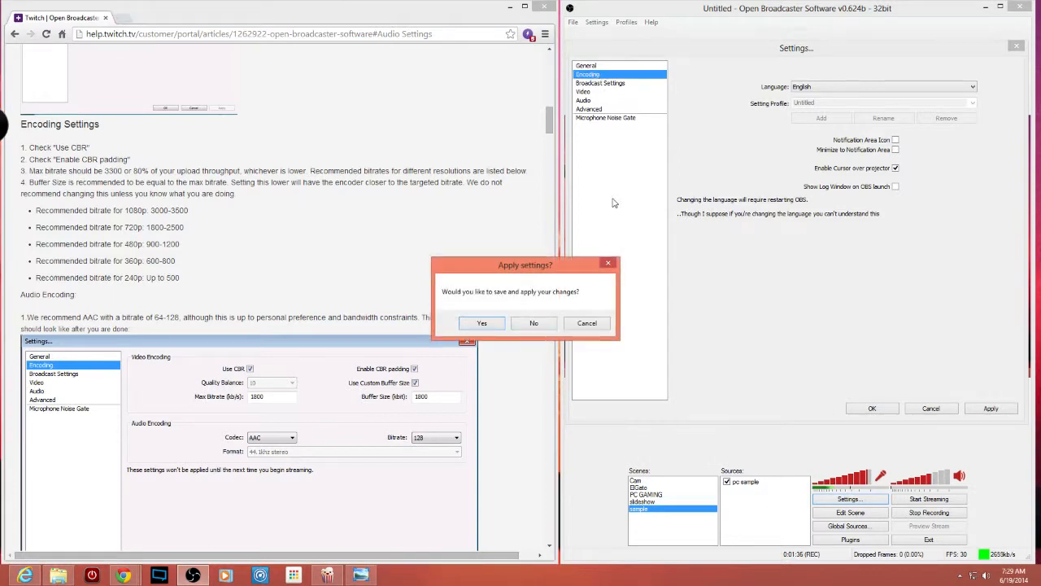
click(483, 325)
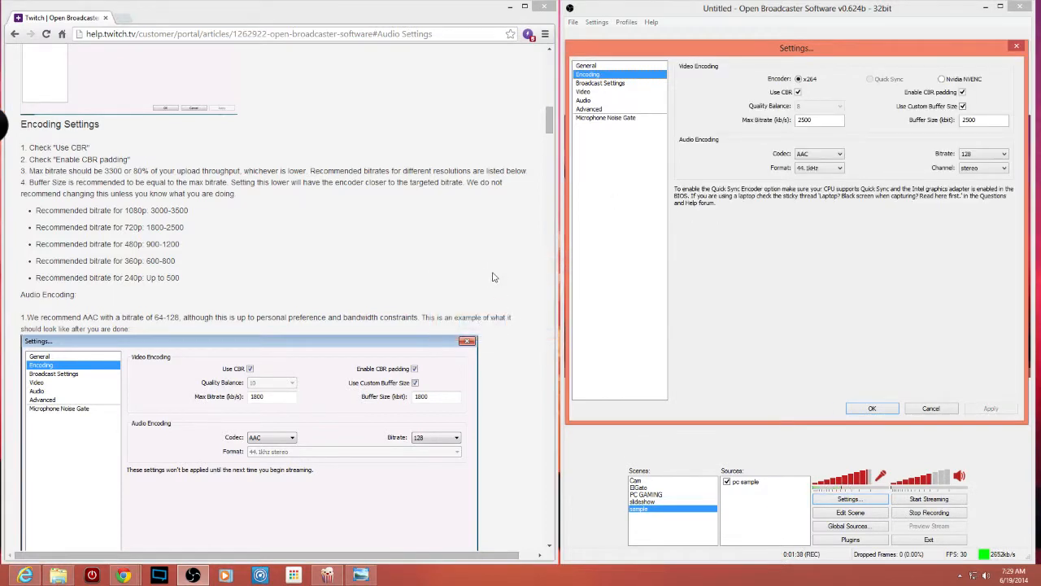
Have Use CBR enabled for video encoding, save the changes and return to the encoding settings.
click(798, 92)
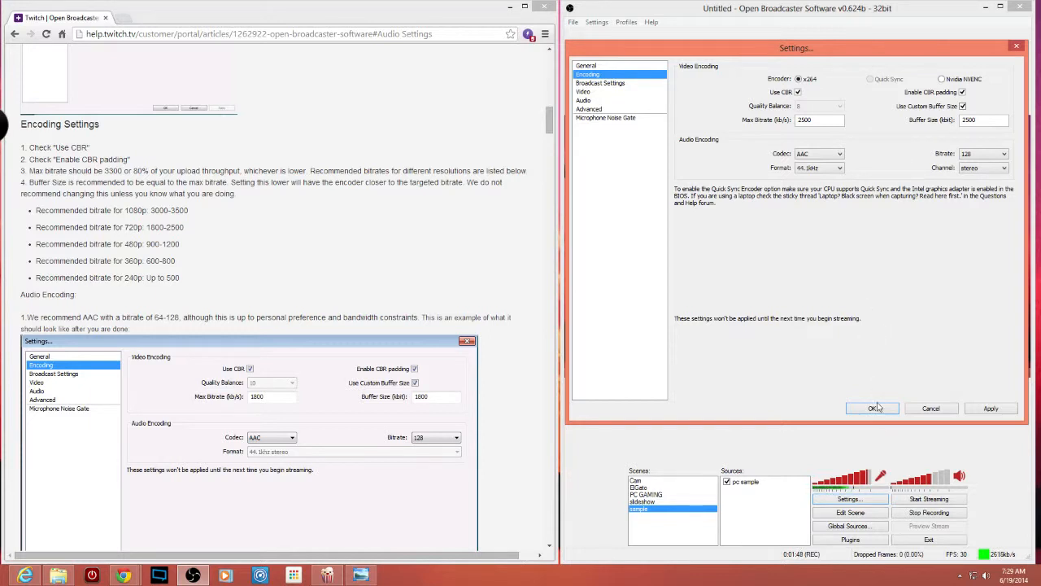
click(595, 66)
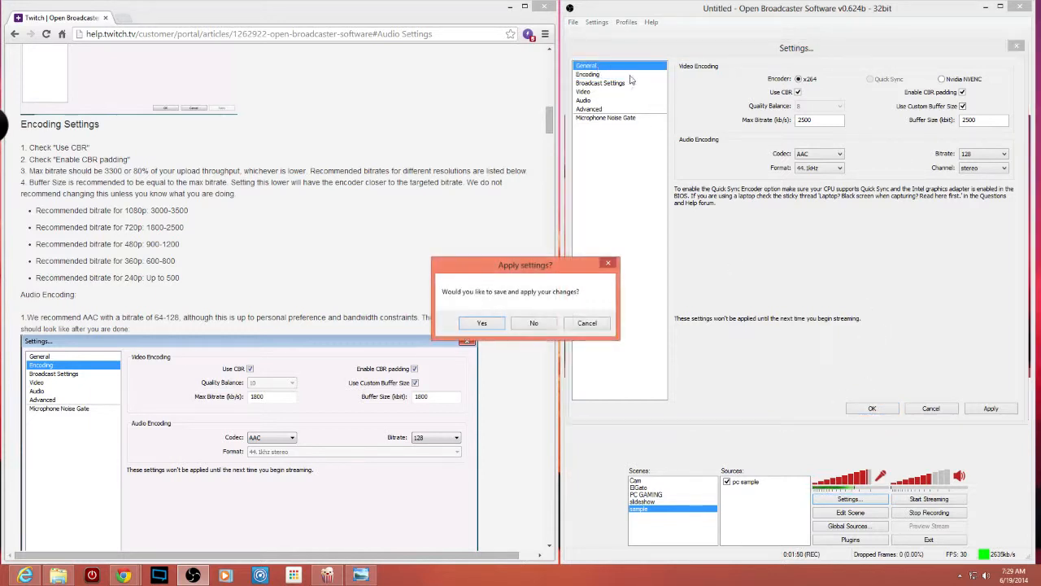
click(483, 324)
click(609, 74)
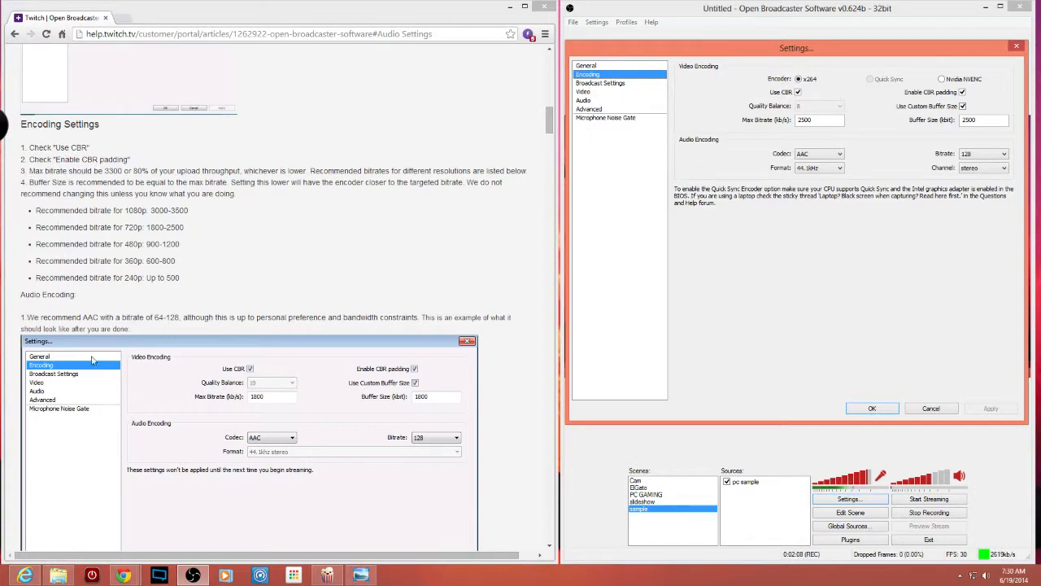
Examine the guide's encoding instructions, covering the recommended bitrates per resolution, the buffer size advice and the audio encoding example.
click(452, 237)
scroll(448, 309, down, 10)
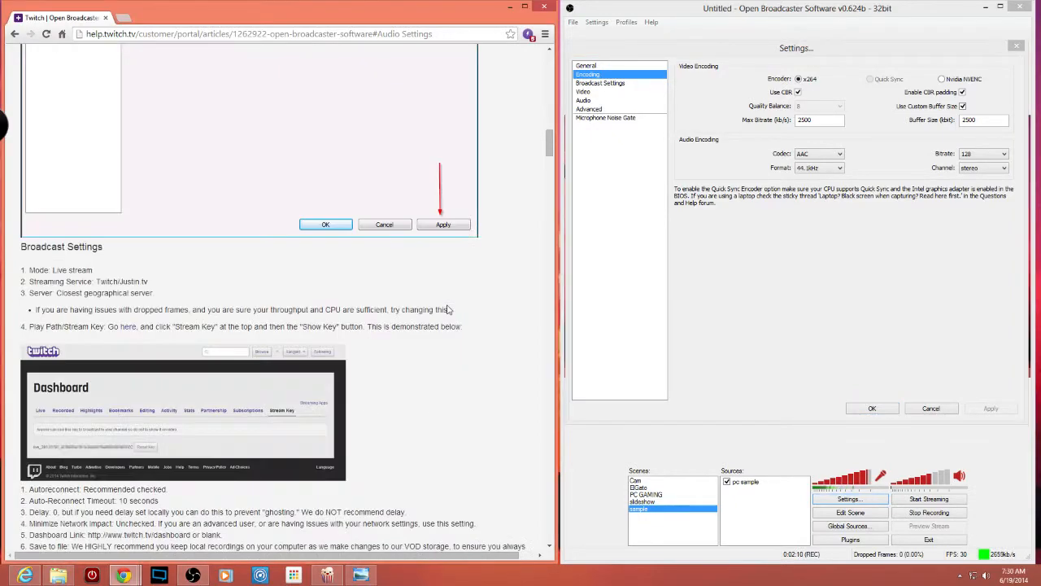
scroll(449, 311, down, 3)
scroll(453, 307, up, 12)
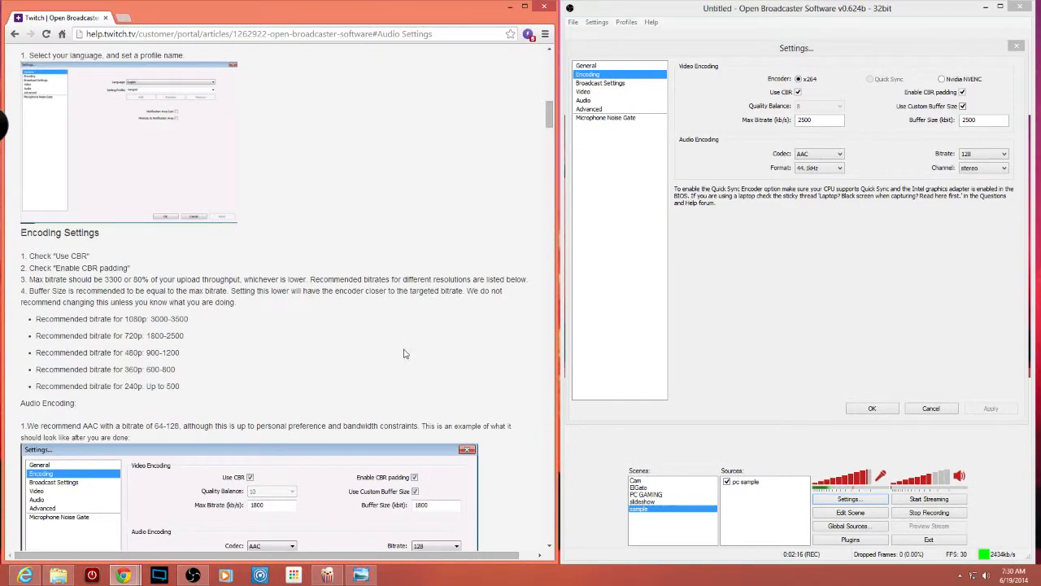
scroll(414, 340, up, 5)
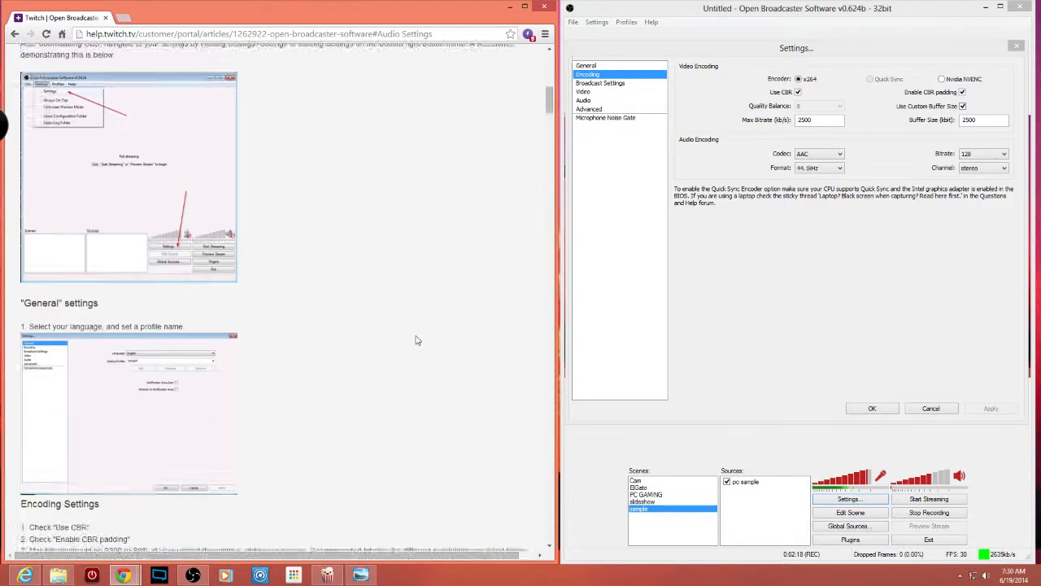
scroll(414, 340, down, 7)
scroll(496, 366, down, 3)
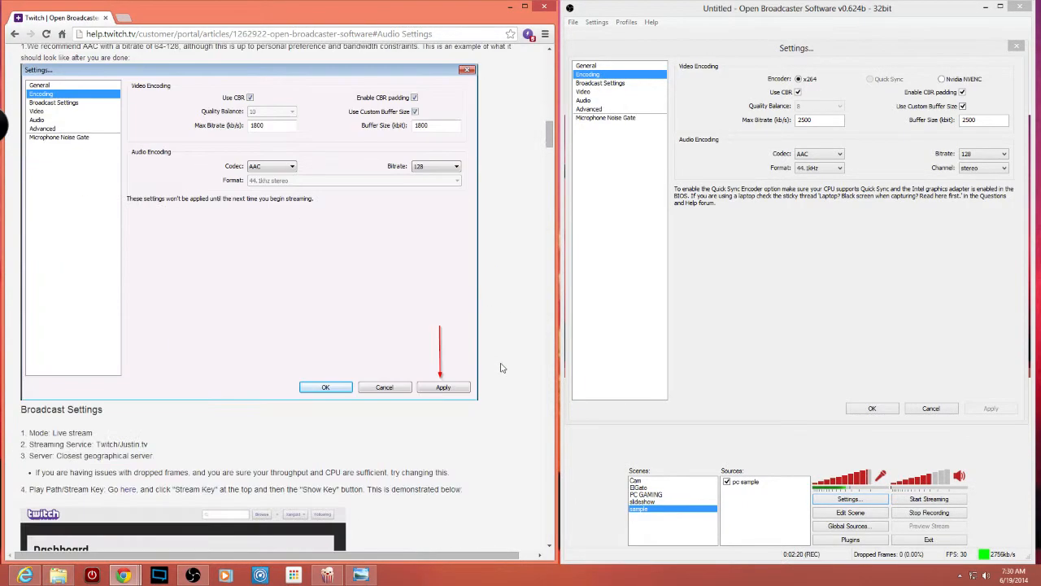
scroll(503, 366, up, 1)
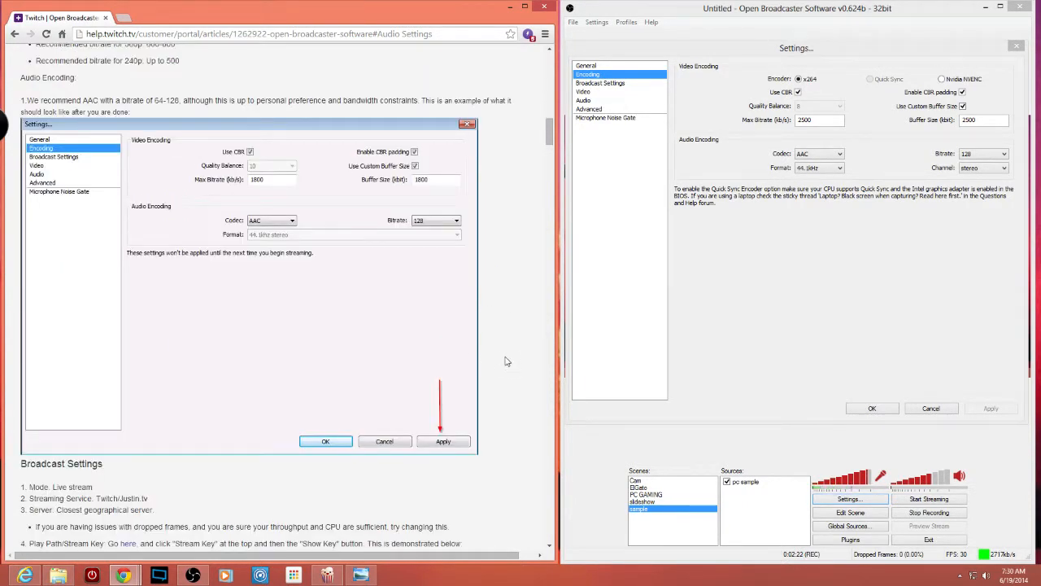
scroll(293, 178, up, 5)
scroll(294, 172, down, 1)
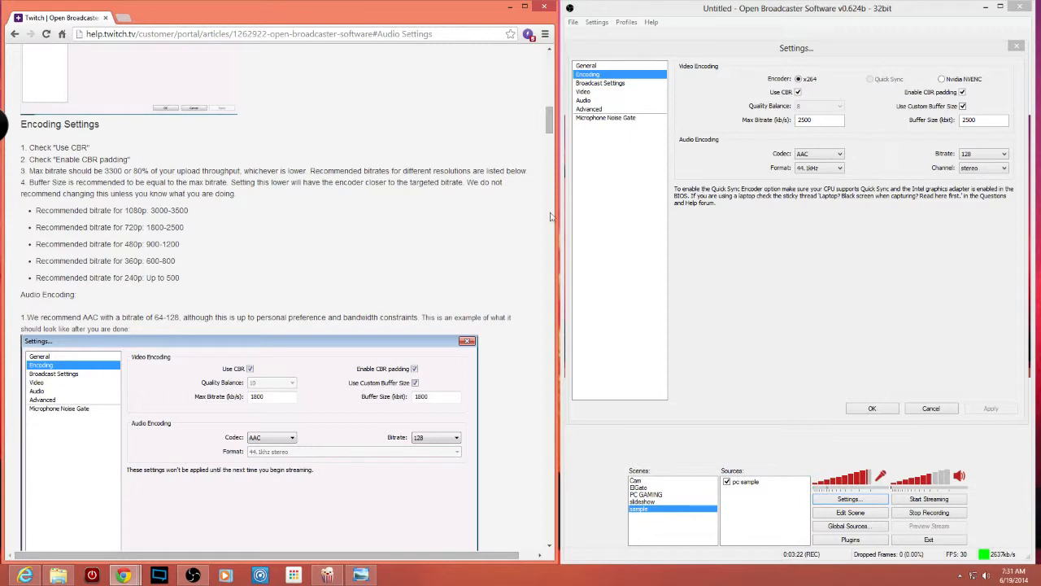
scroll(431, 231, down, 2)
scroll(496, 248, down, 2)
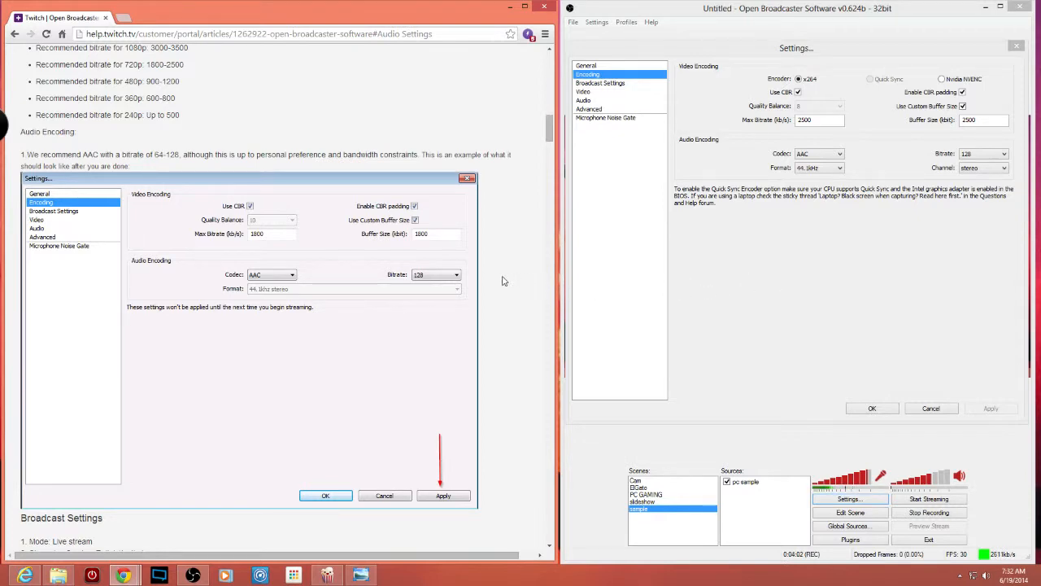
Following the guide's Broadcast Settings section, select US East: Ashburn, VA as the streaming server in the OBS broadcast settings.
scroll(512, 276, down, 5)
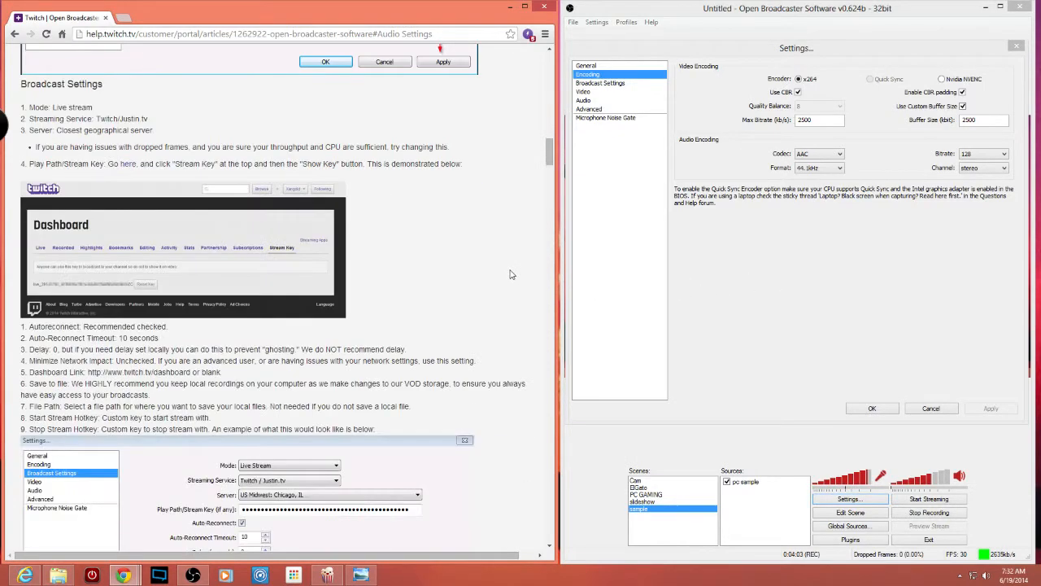
click(594, 83)
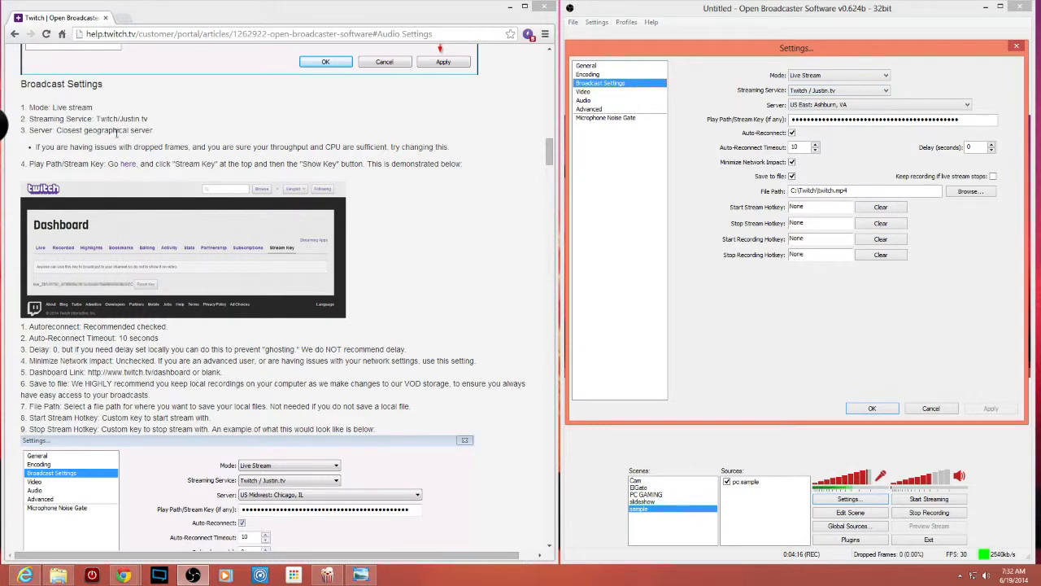
click(844, 107)
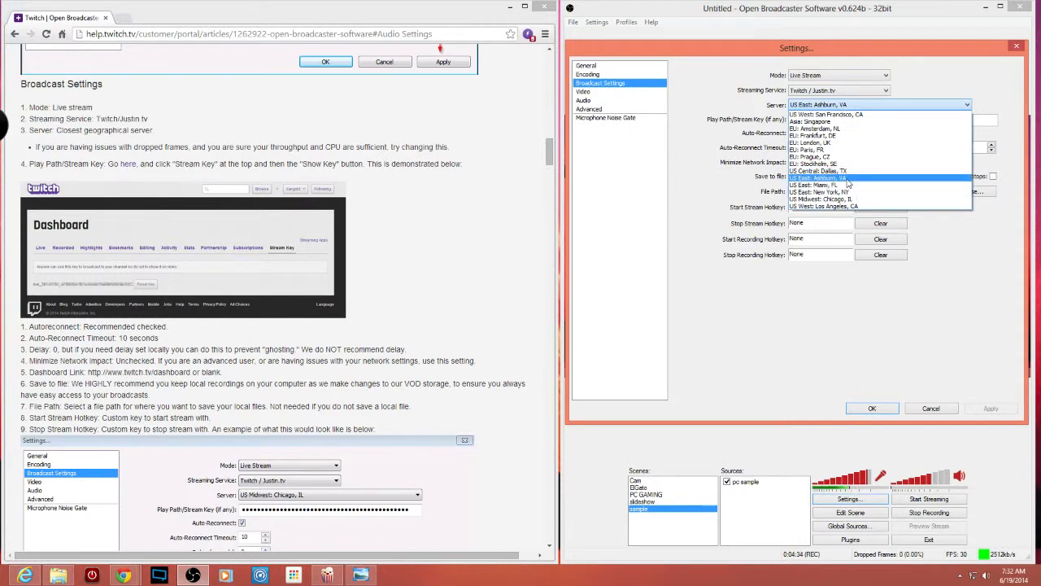
click(850, 178)
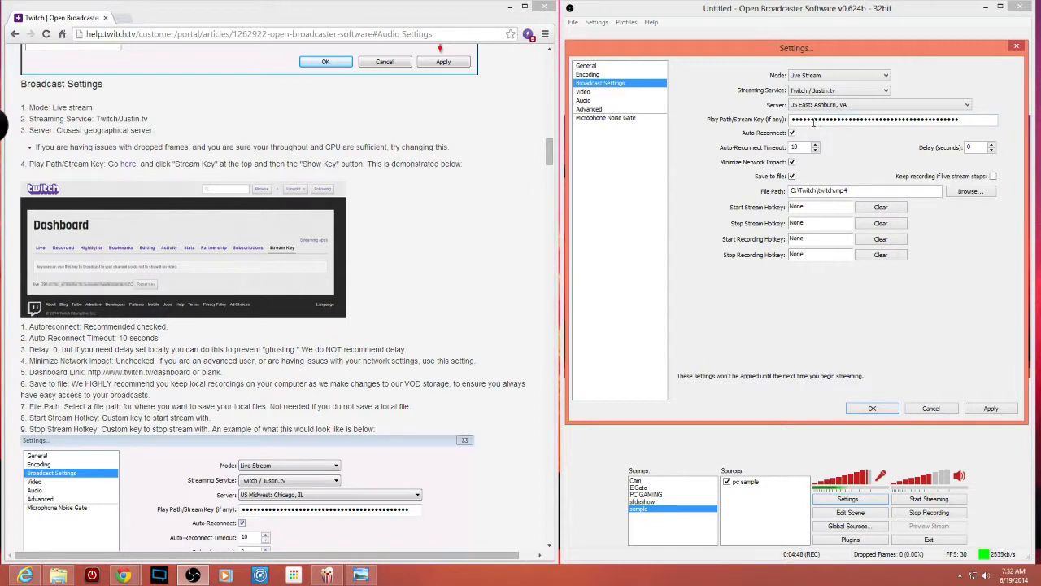
Open the Twitch dashboard through the guide's link for finding the stream key.
click(129, 165)
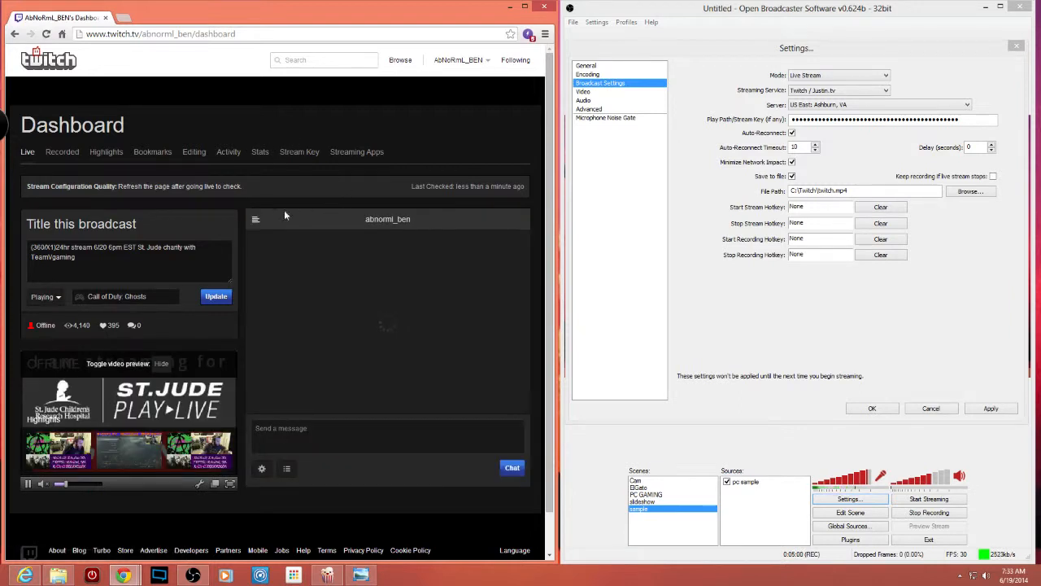
Pop the dashboard chat out into a separate, widened window, and close it to show the chat in the dashboard again.
scroll(335, 255, down, 1)
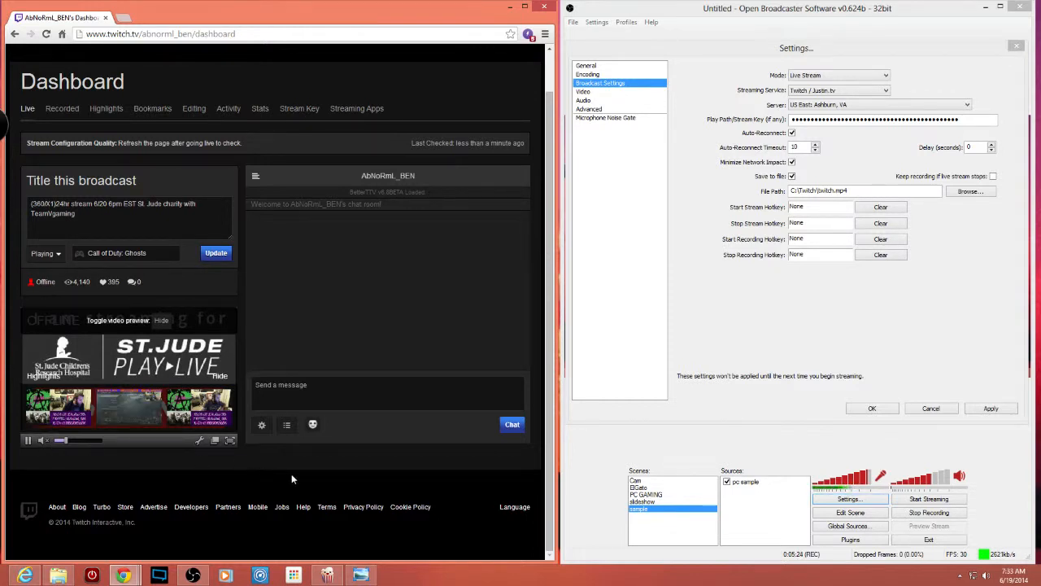
click(262, 424)
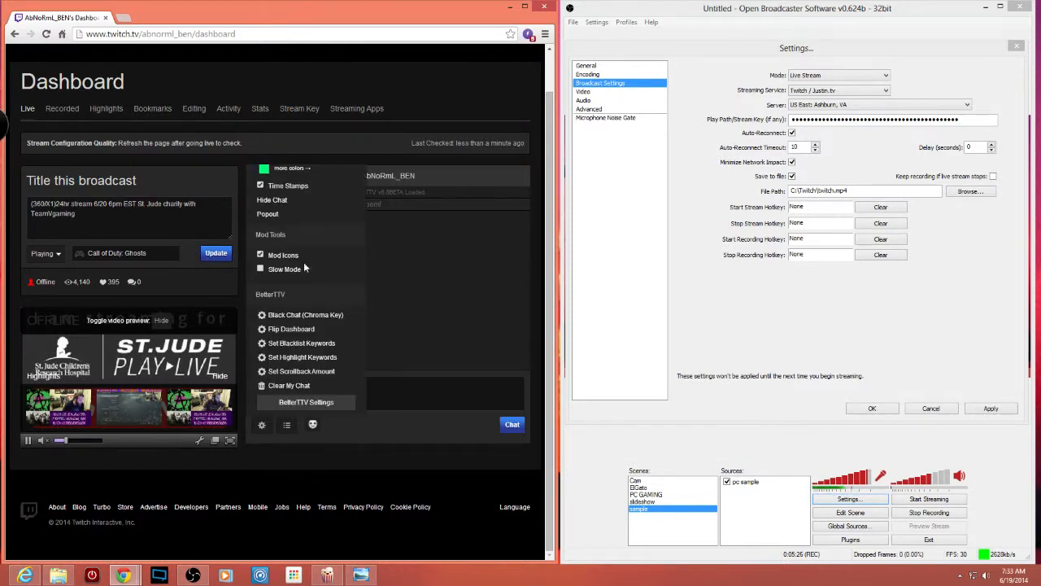
click(269, 213)
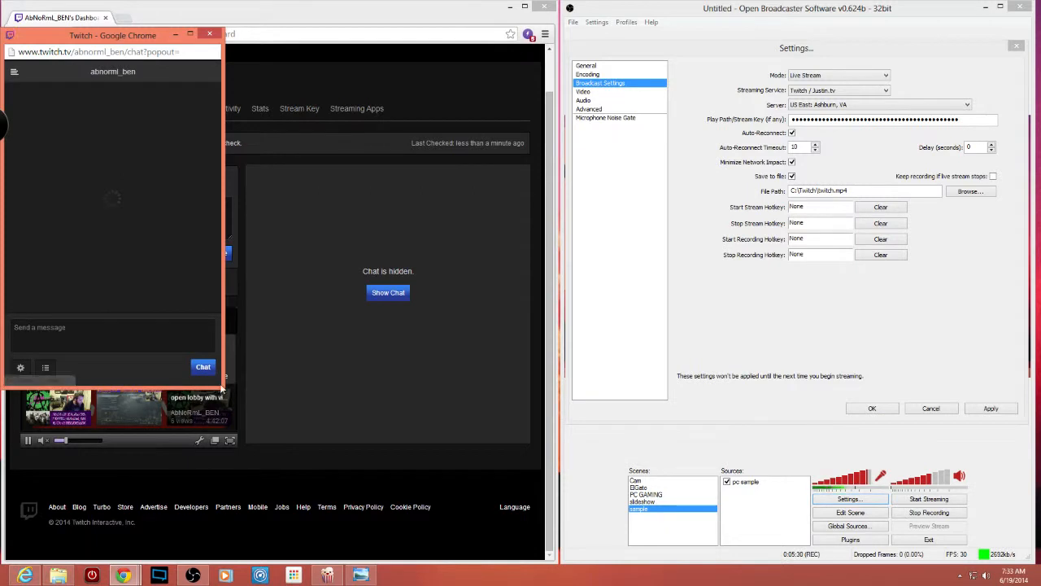
drag(223, 390, 342, 355)
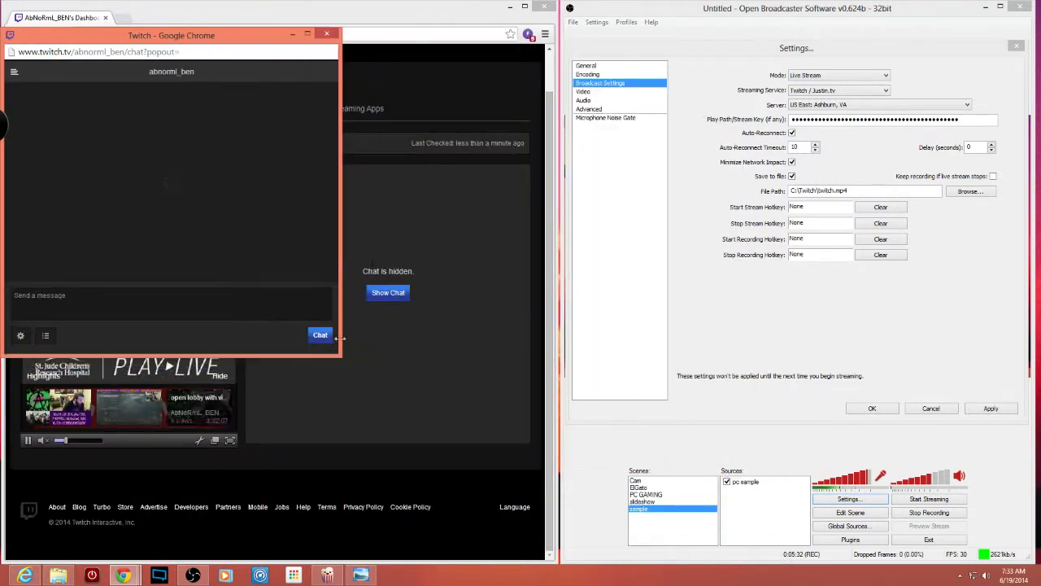
click(330, 35)
click(388, 292)
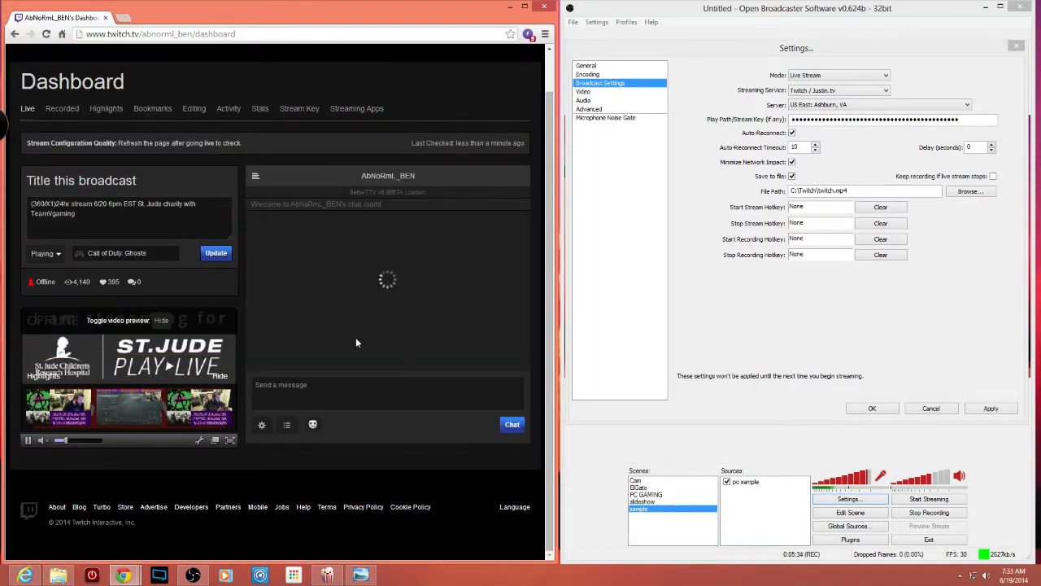
Open the dashboard's Stream Key page and copy the Show Key text from it.
scroll(362, 277, up, 1)
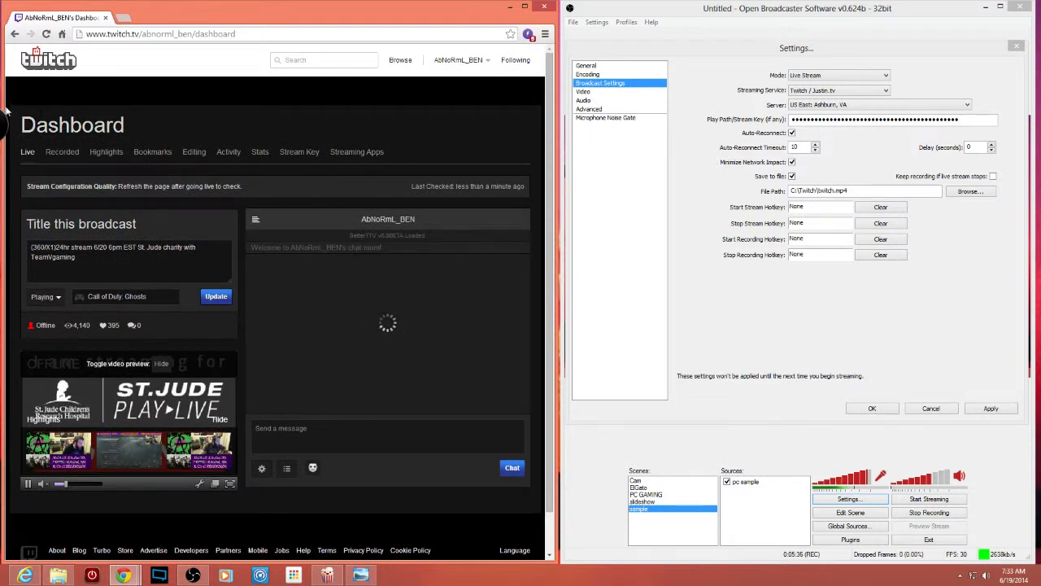
click(308, 153)
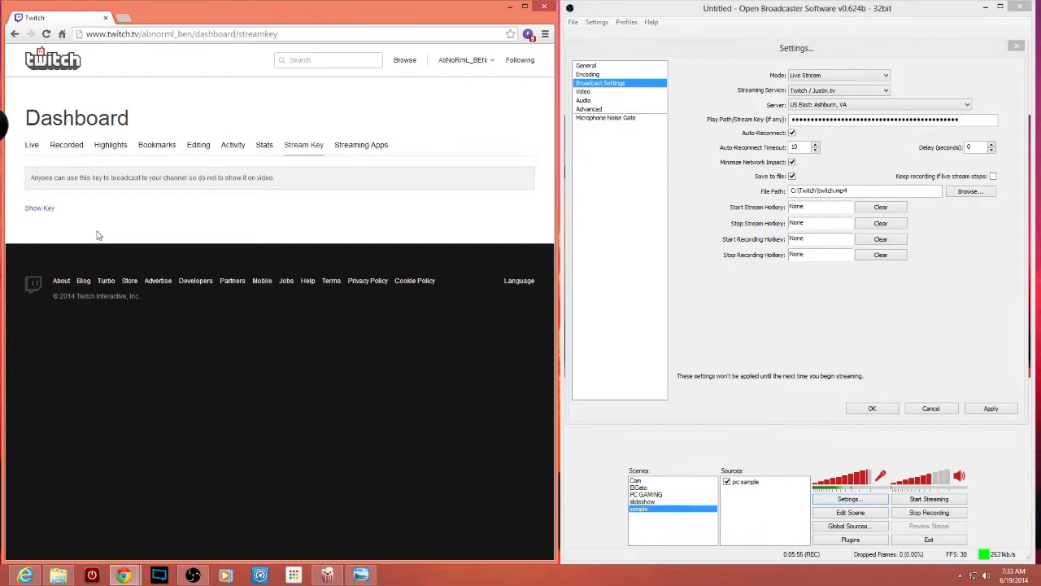
drag(79, 208, 17, 209)
right_click(34, 209)
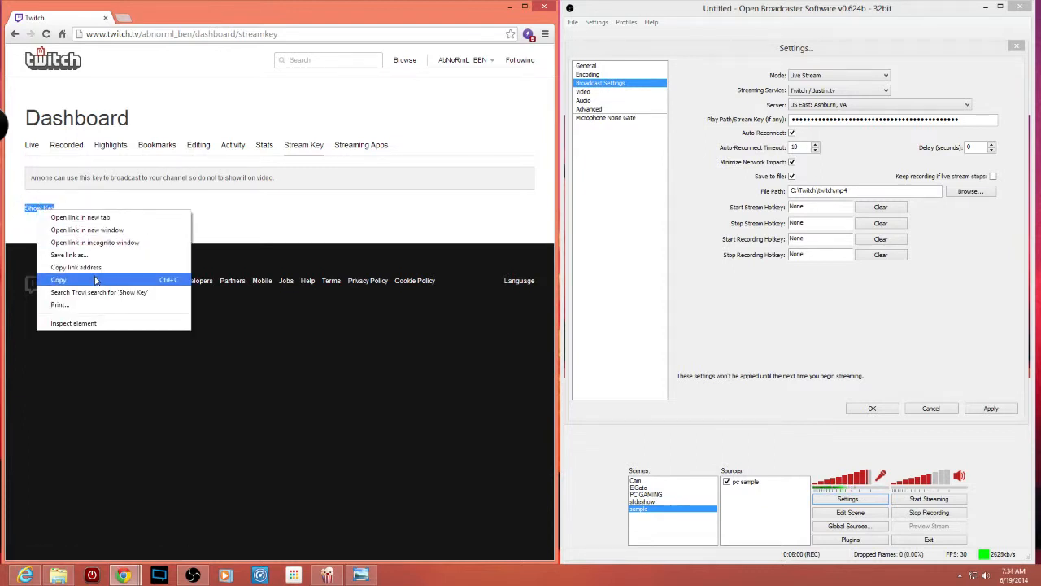
click(95, 281)
click(888, 119)
right_click(898, 123)
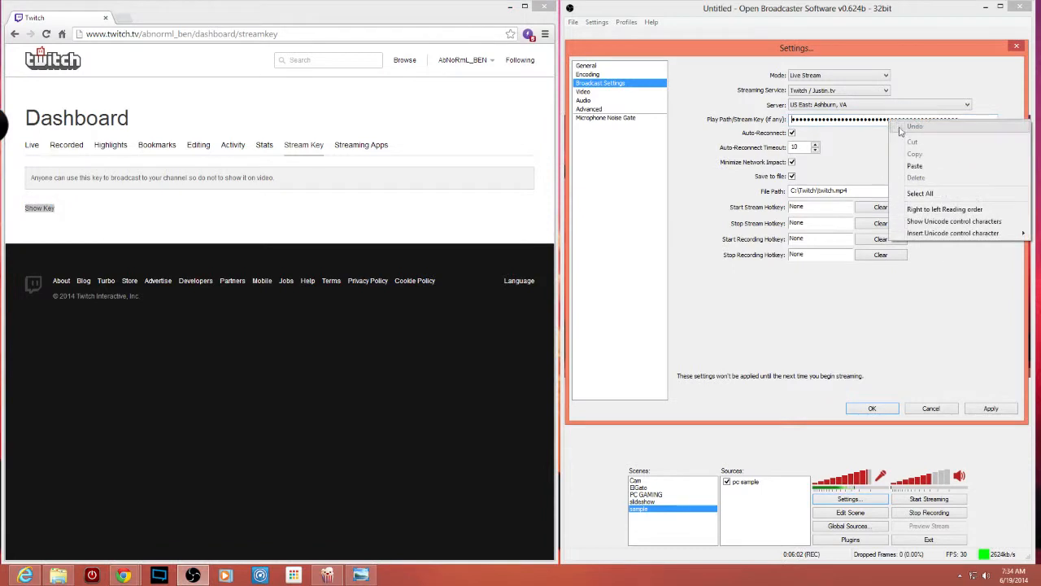
click(668, 210)
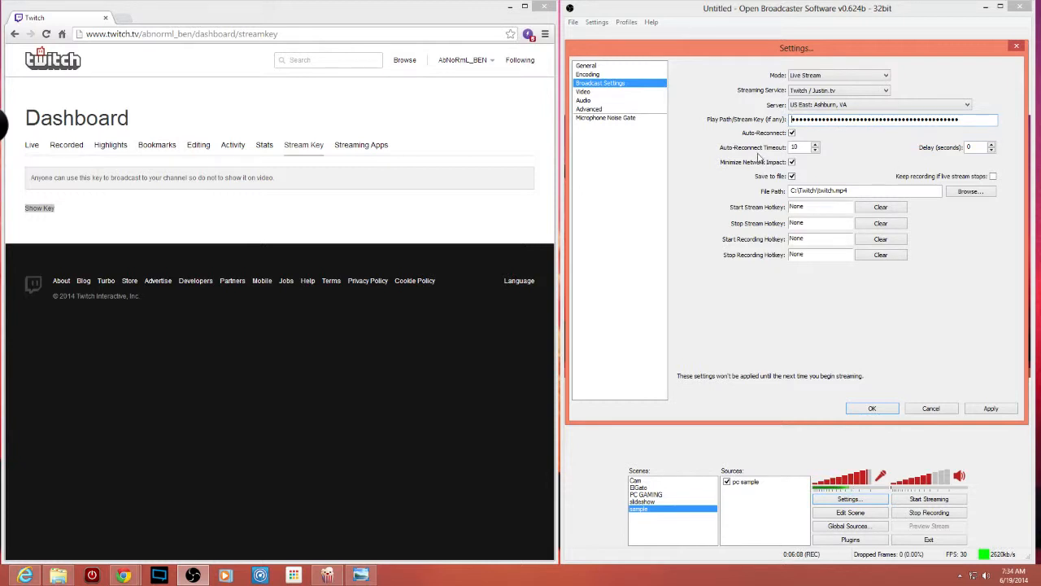
Return to the Twitch help article and examine its remaining broadcast settings advice on auto-reconnect, delay, network impact, local recording and hotkeys, plus the example.
click(425, 224)
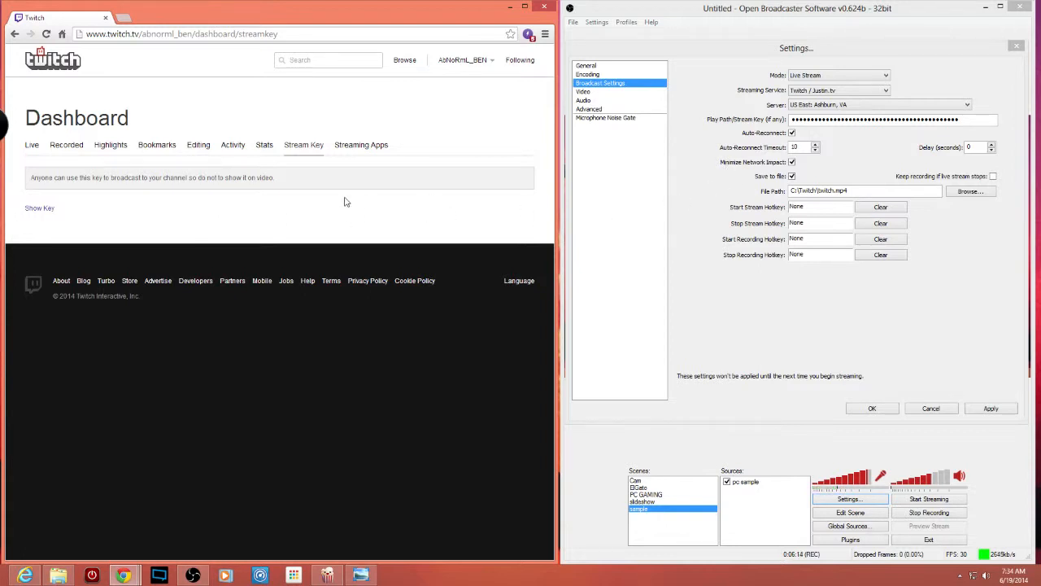
key(alt+Left)
key(alt+Left)
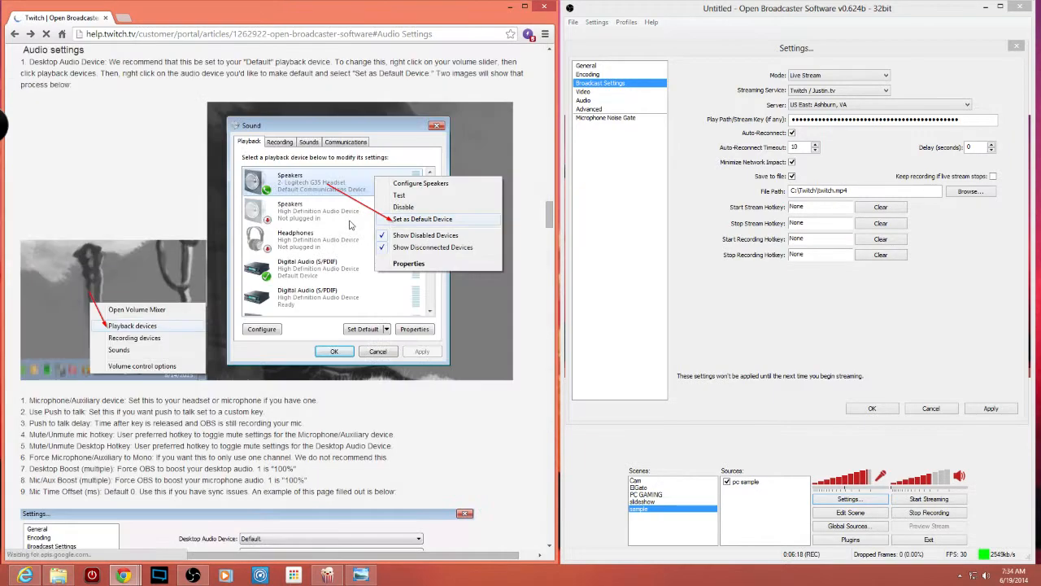
scroll(432, 262, down, 2)
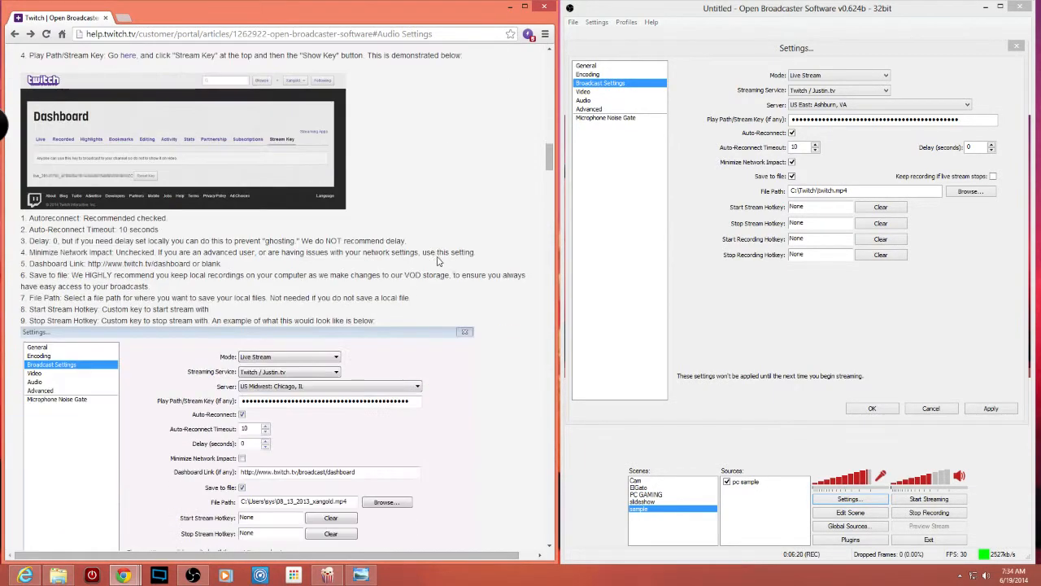
scroll(439, 260, up, 1)
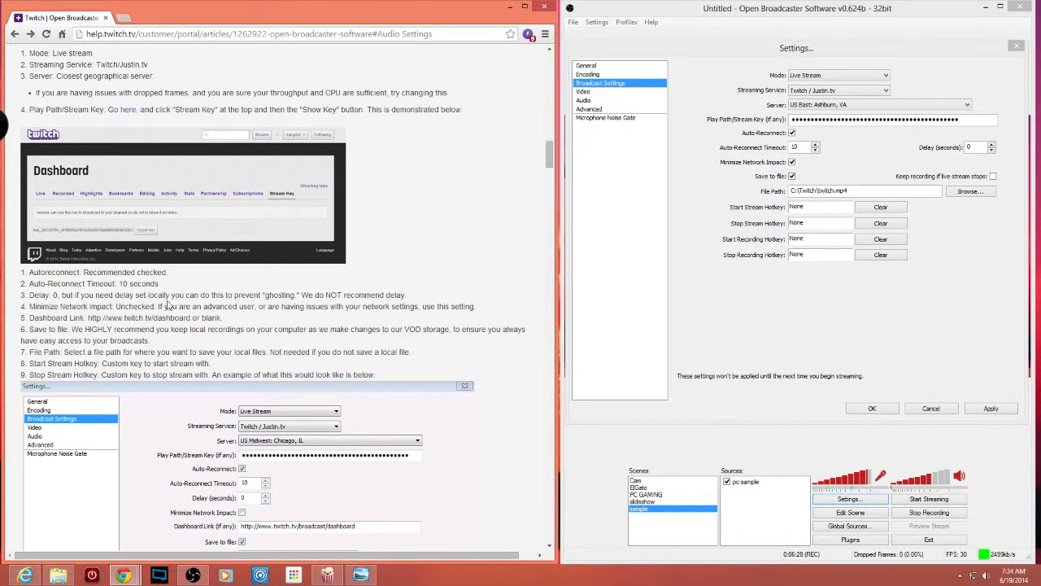
scroll(448, 262, down, 1)
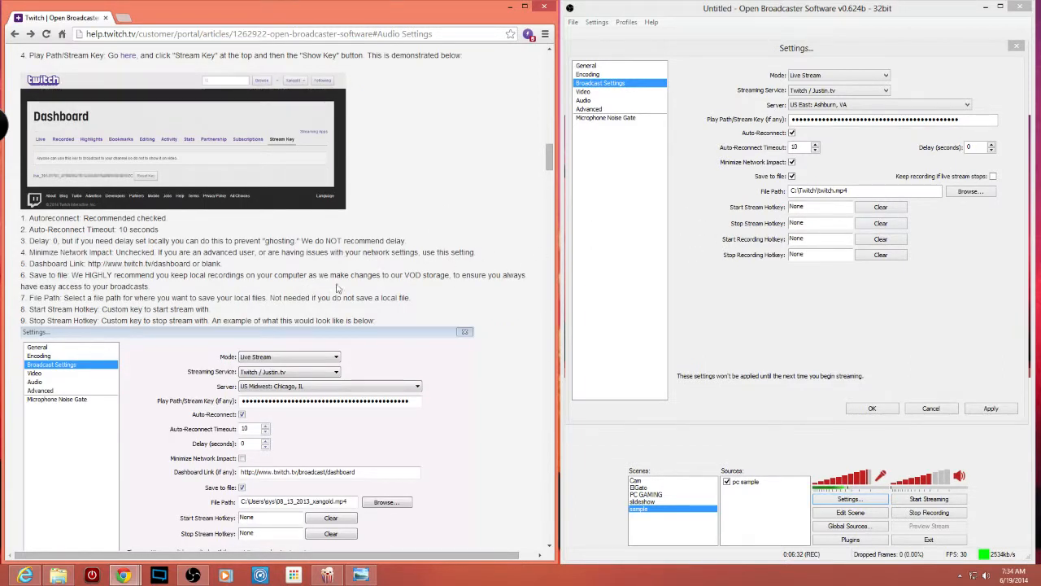
scroll(492, 271, down, 2)
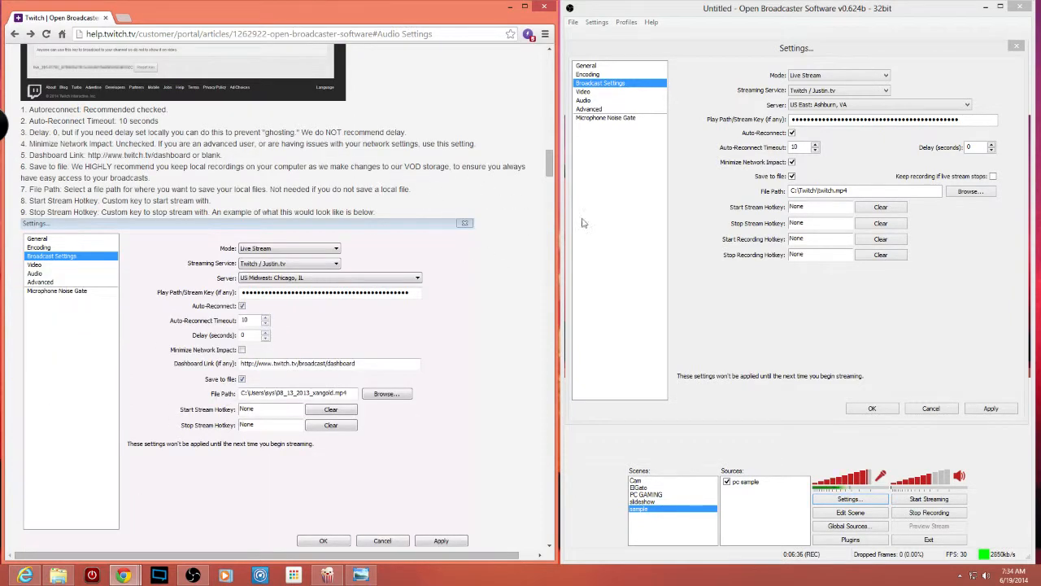
scroll(547, 245, down, 2)
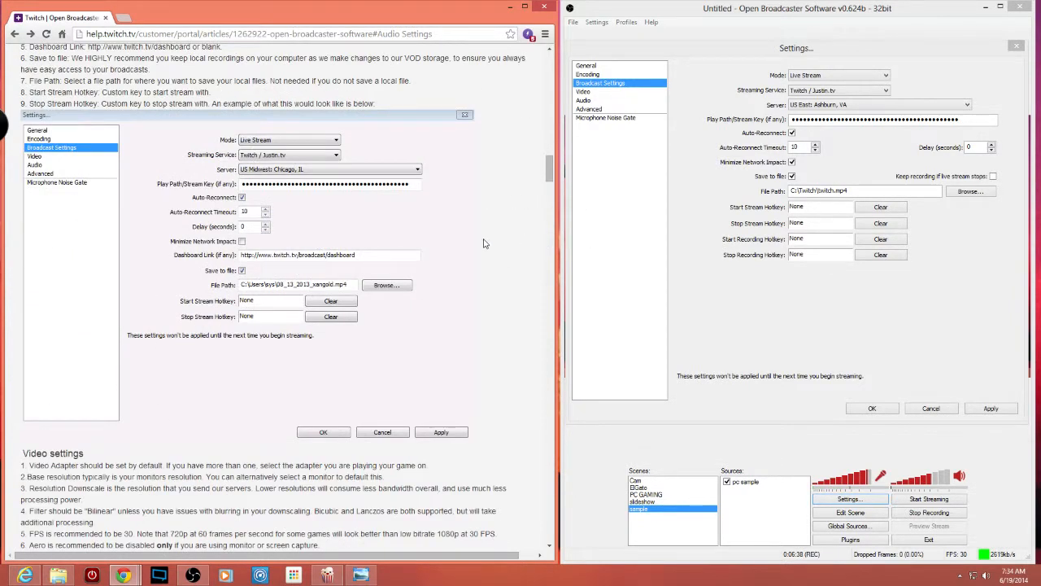
scroll(486, 246, down, 1)
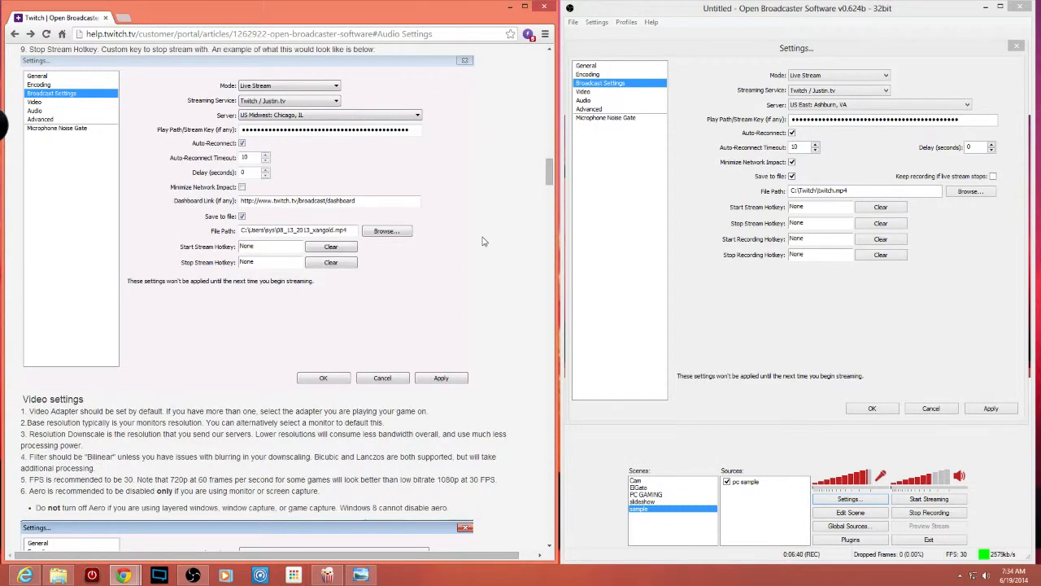
Find the guide's Video settings section, then open the OBS video settings, saving the broadcast settings changes.
scroll(476, 266, down, 4)
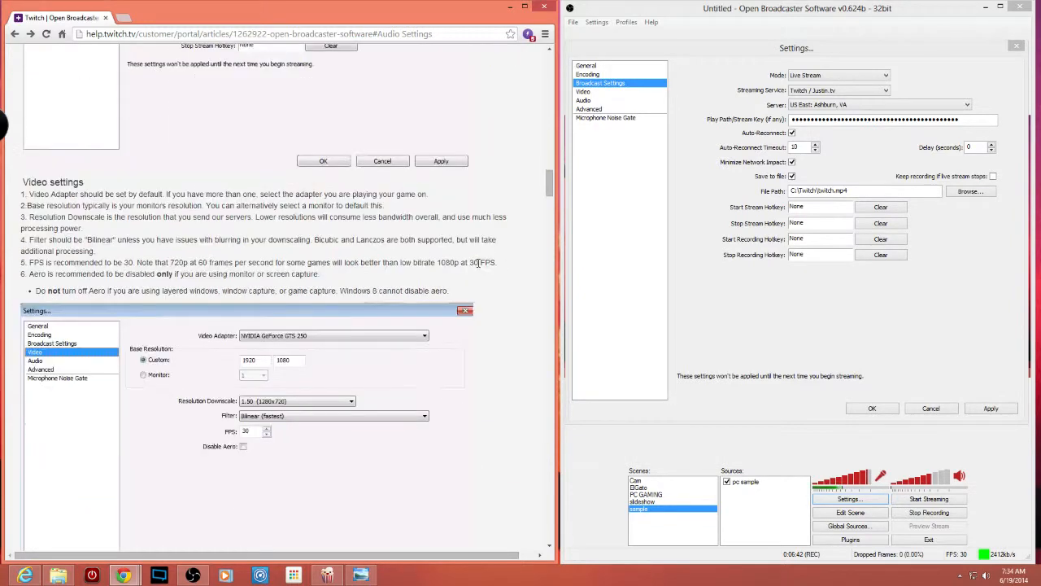
scroll(480, 263, down, 1)
click(602, 92)
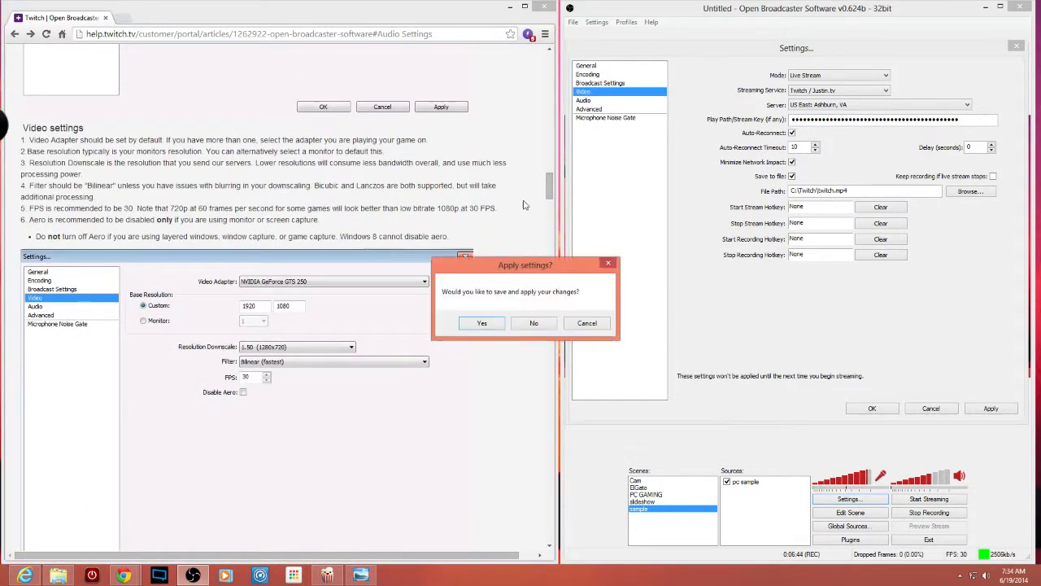
click(493, 326)
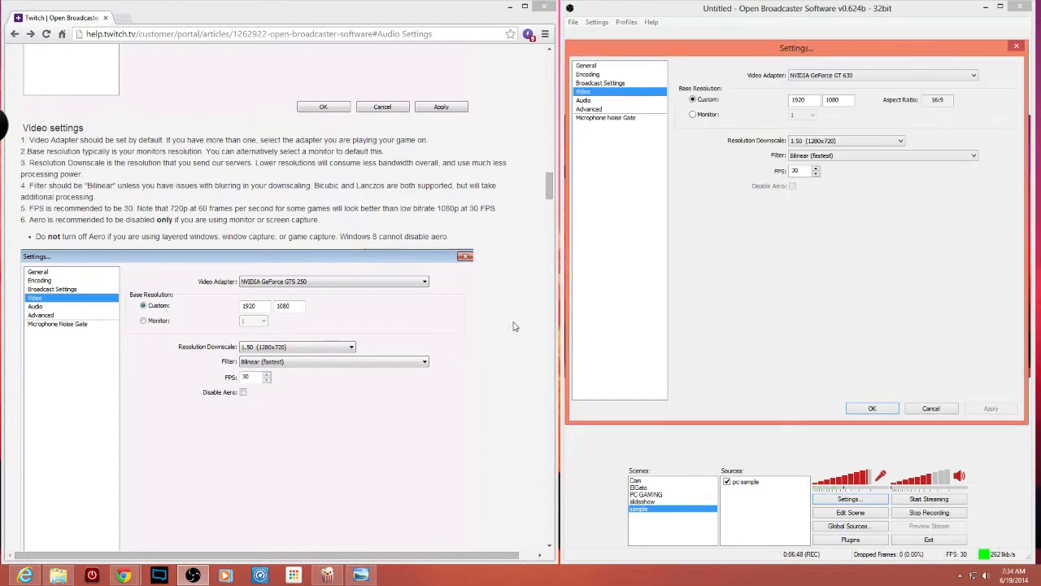
Examine the guide's Video settings recommendations and example for adapter, base resolution, downscale, filter and FPS.
click(504, 328)
scroll(505, 328, down, 1)
scroll(504, 329, down, 1)
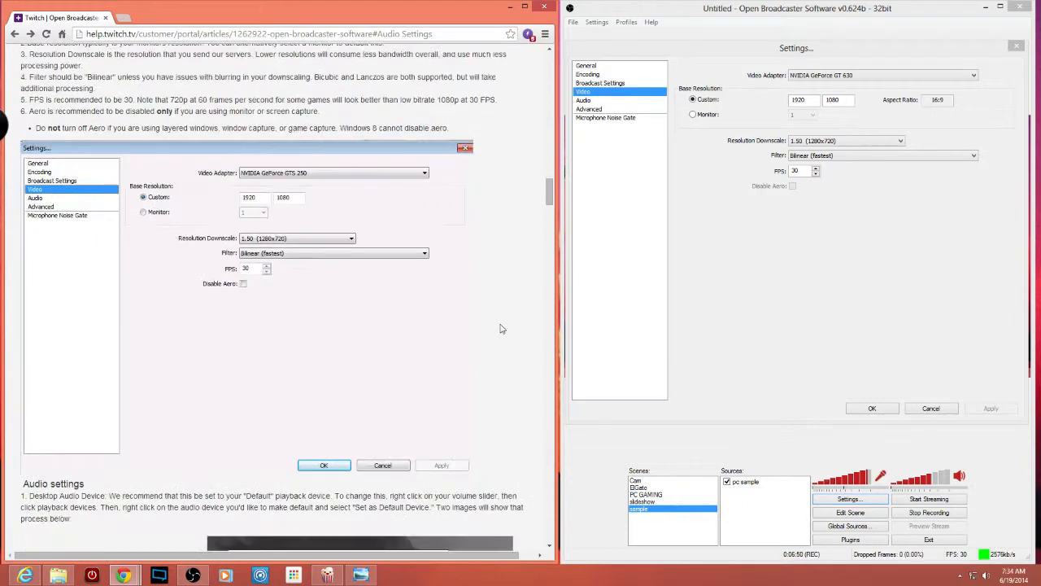
scroll(513, 325, up, 1)
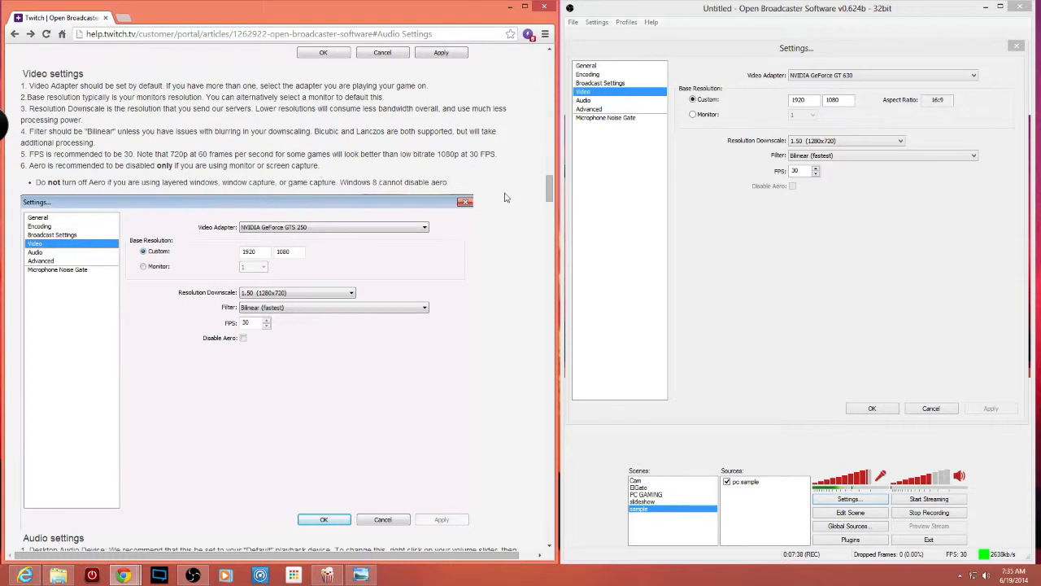
scroll(507, 197, down, 1)
scroll(503, 210, down, 1)
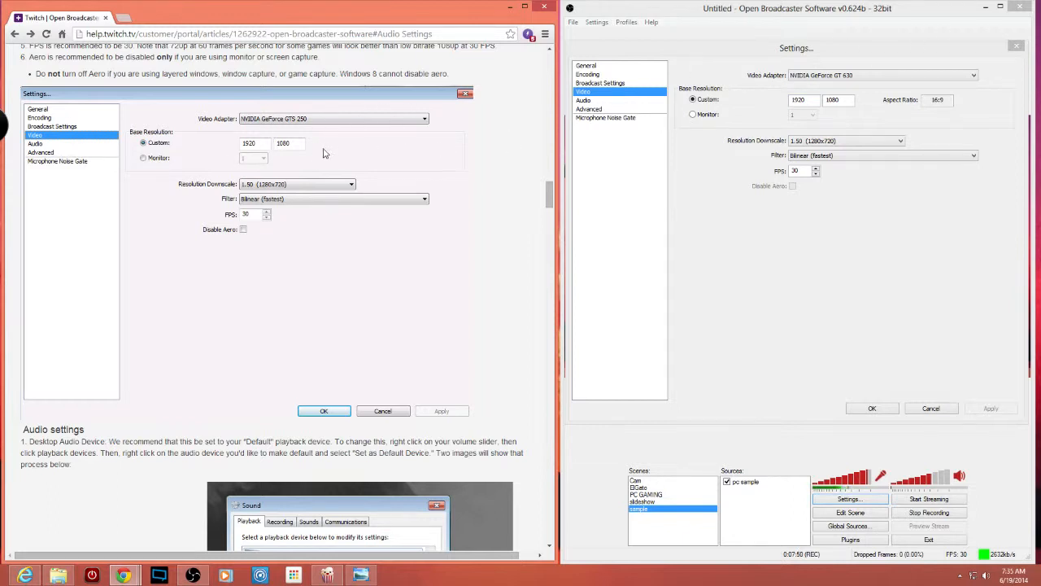
Select 1.50 (1280x720) as the resolution downscale in the OBS video settings, matching the guide's example.
click(846, 69)
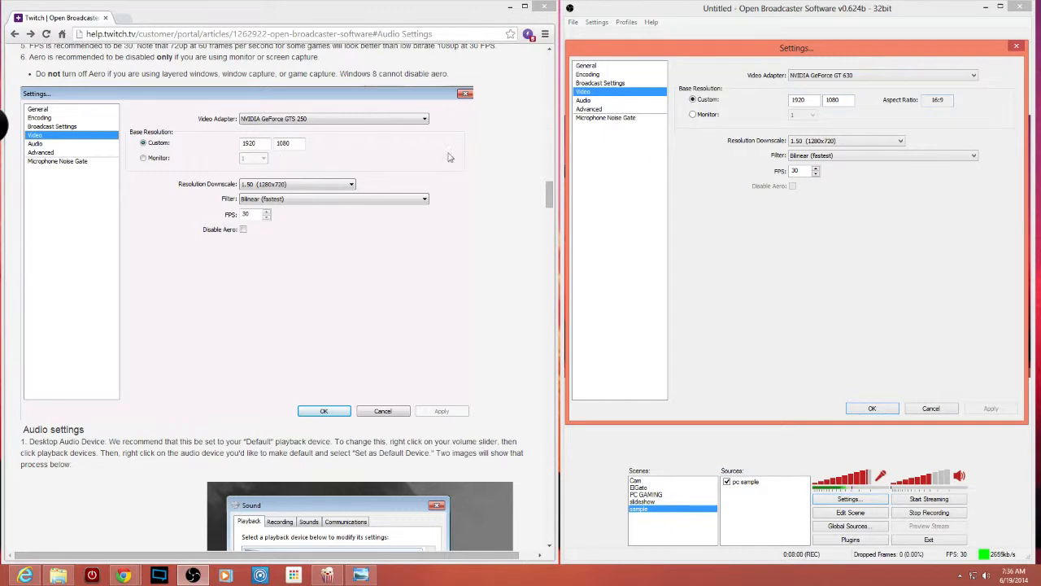
drag(684, 63, 673, 97)
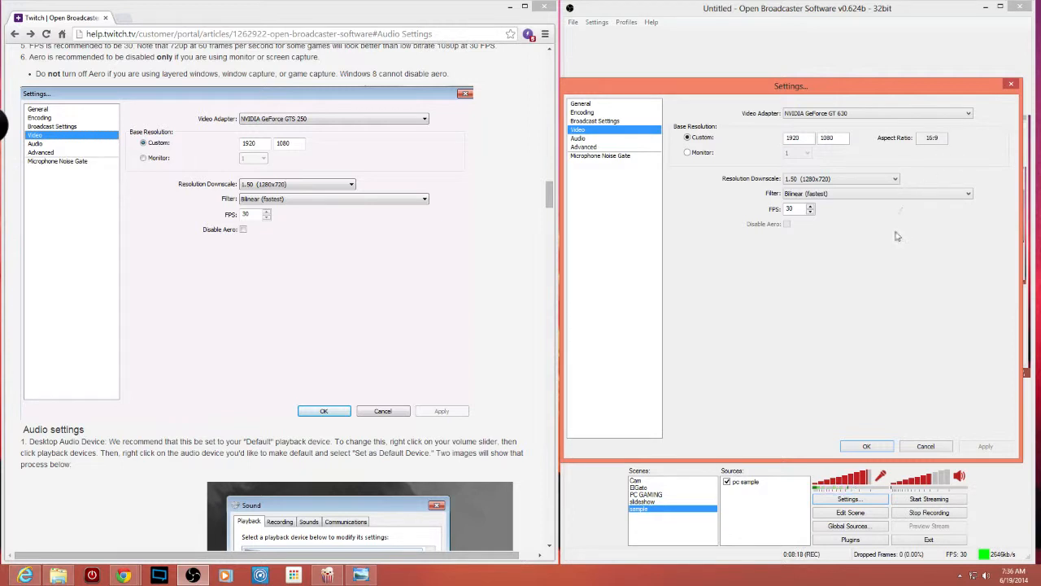
drag(823, 96, 825, 64)
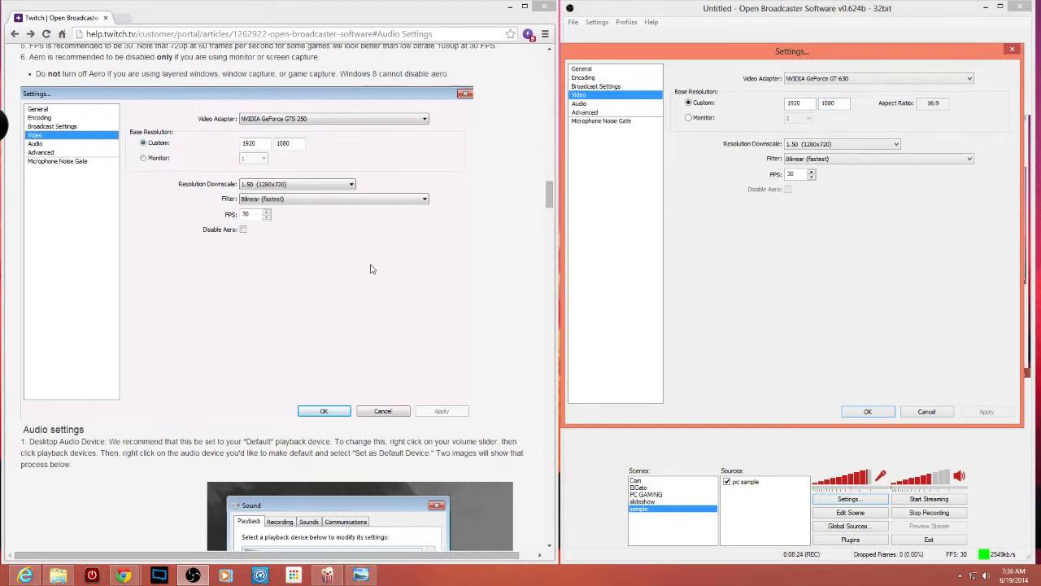
click(833, 150)
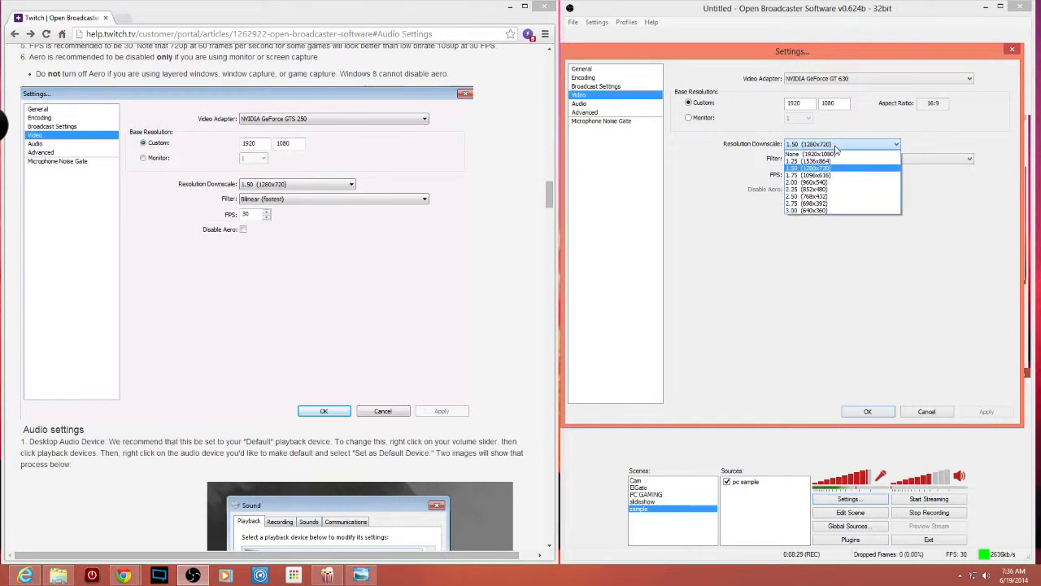
click(840, 173)
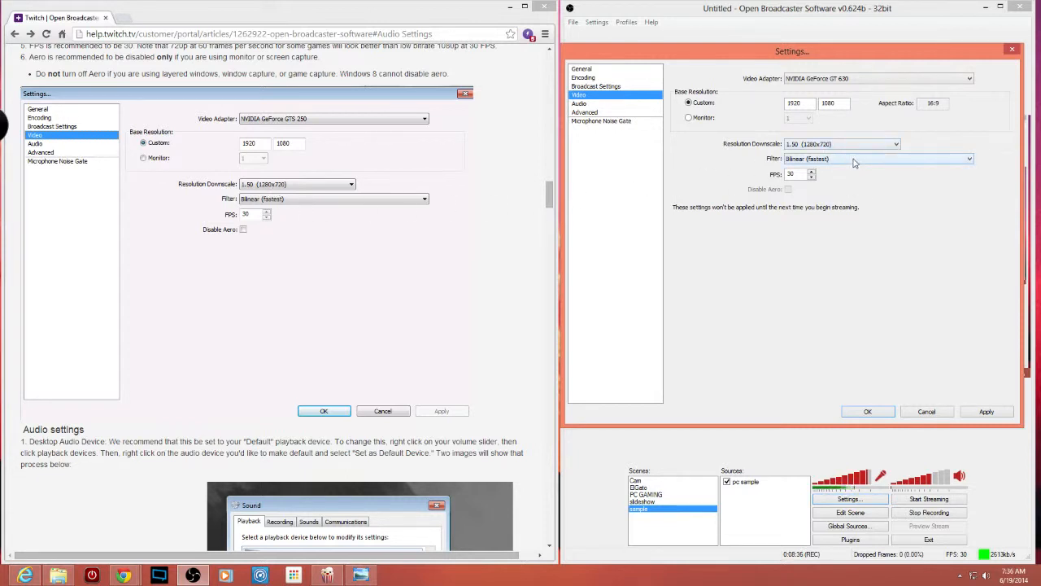
Review the available downscale filters and select Bilinear (fastest).
click(827, 161)
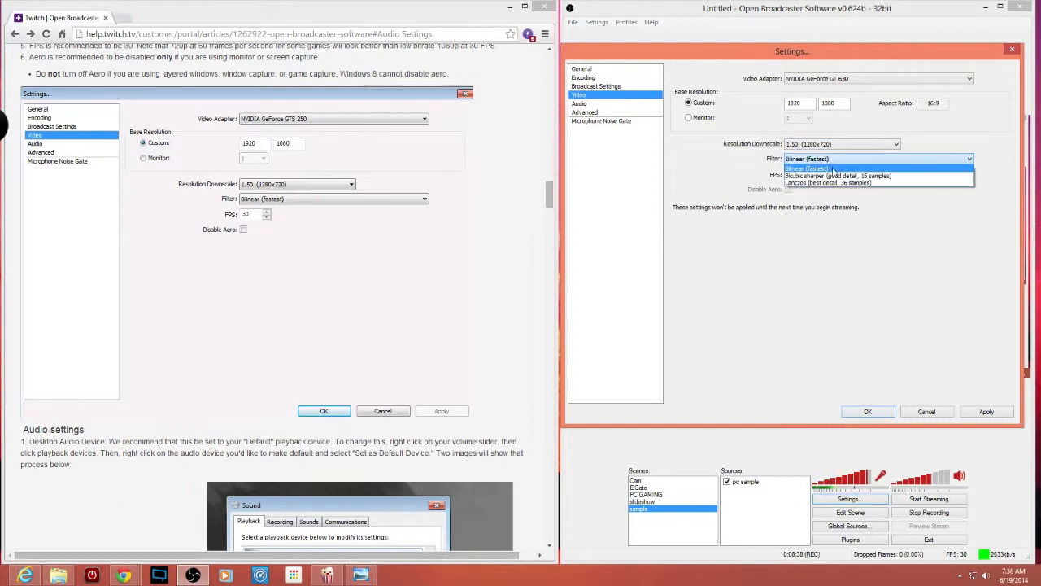
click(833, 169)
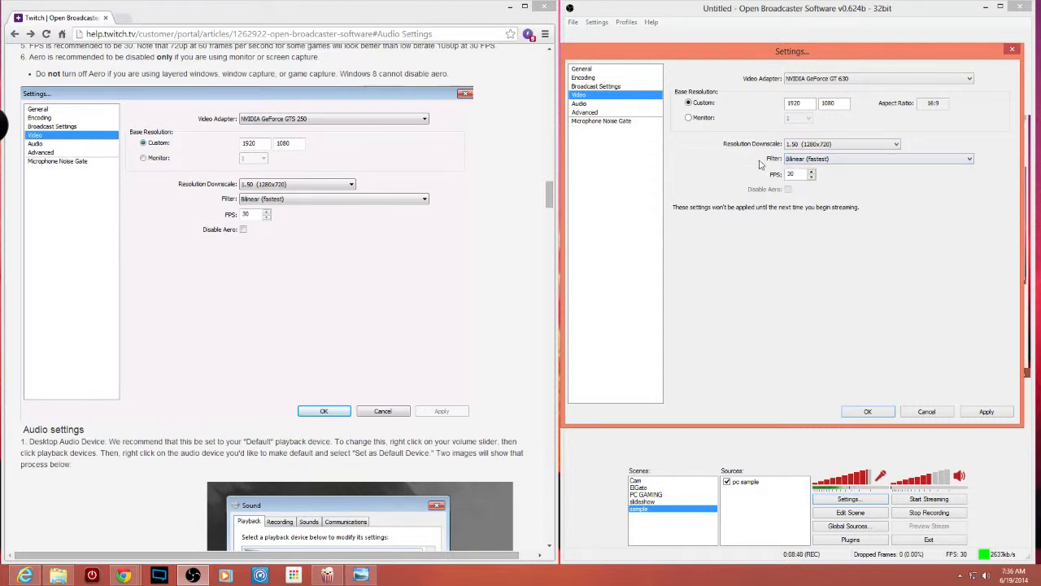
click(836, 161)
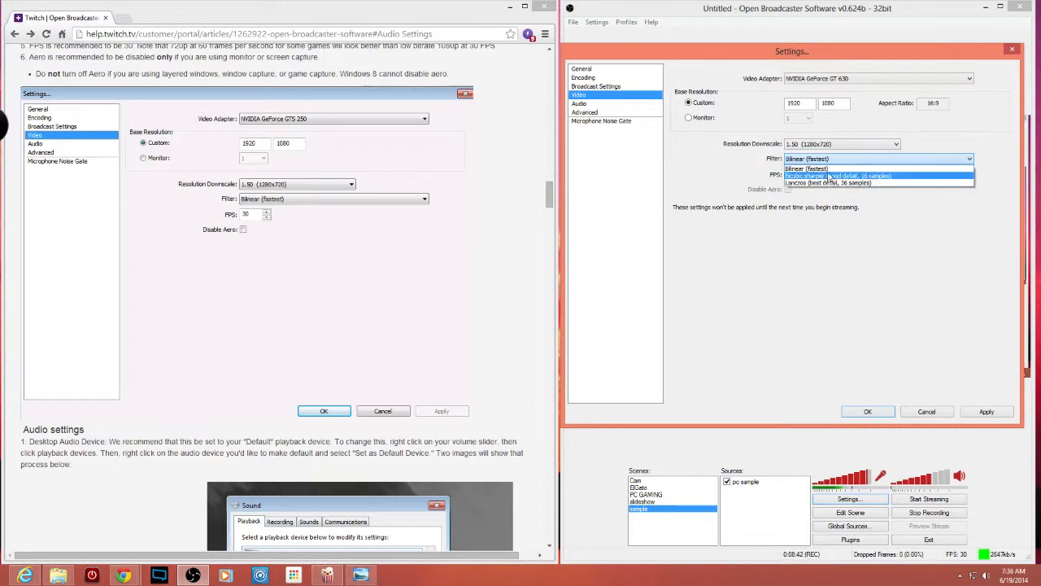
click(821, 169)
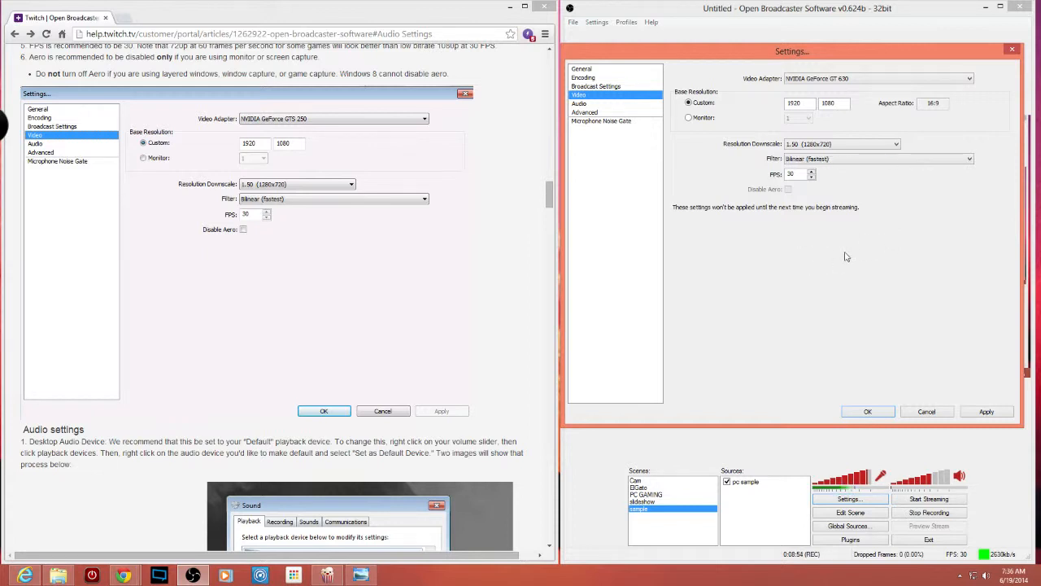
click(846, 159)
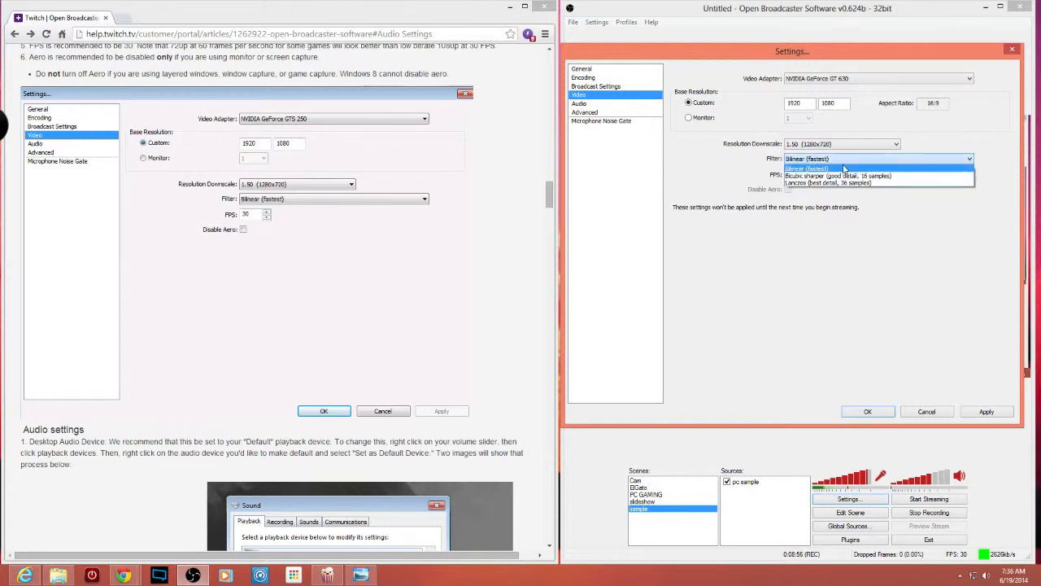
click(820, 169)
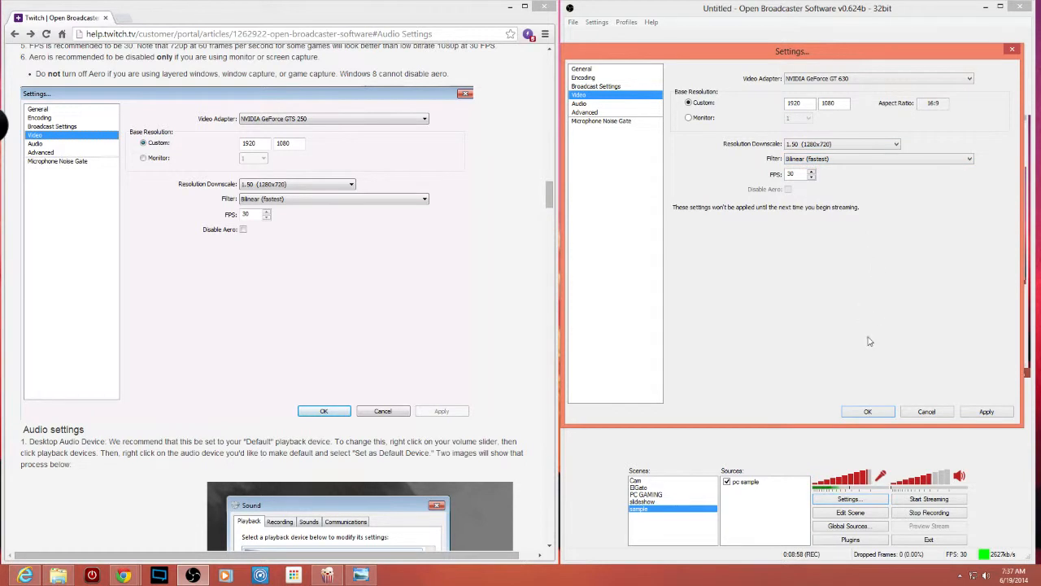
Find the guide's Audio settings section, then open the OBS audio settings, saving the video settings changes.
click(430, 344)
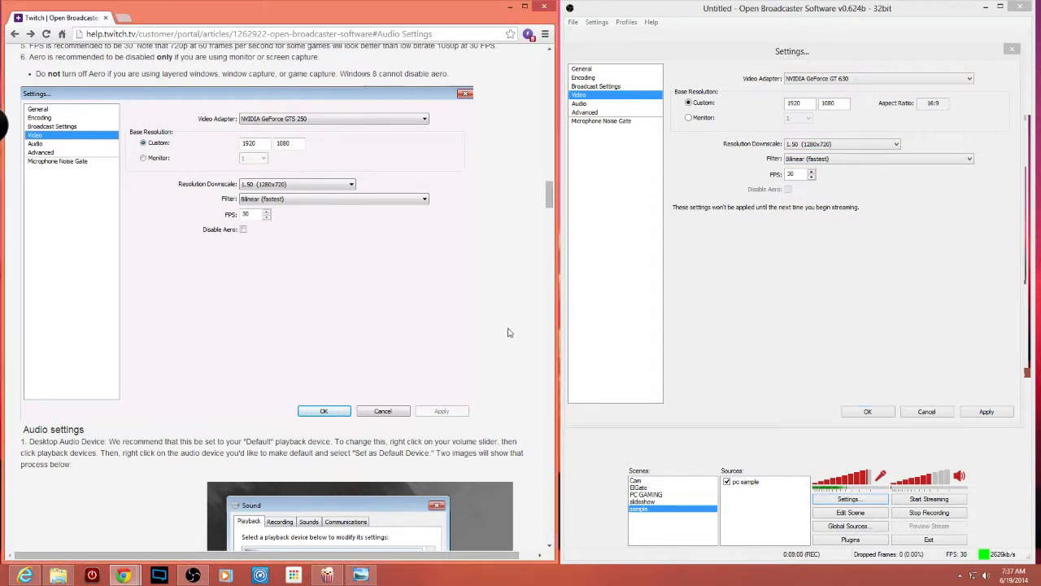
scroll(465, 332, down, 2)
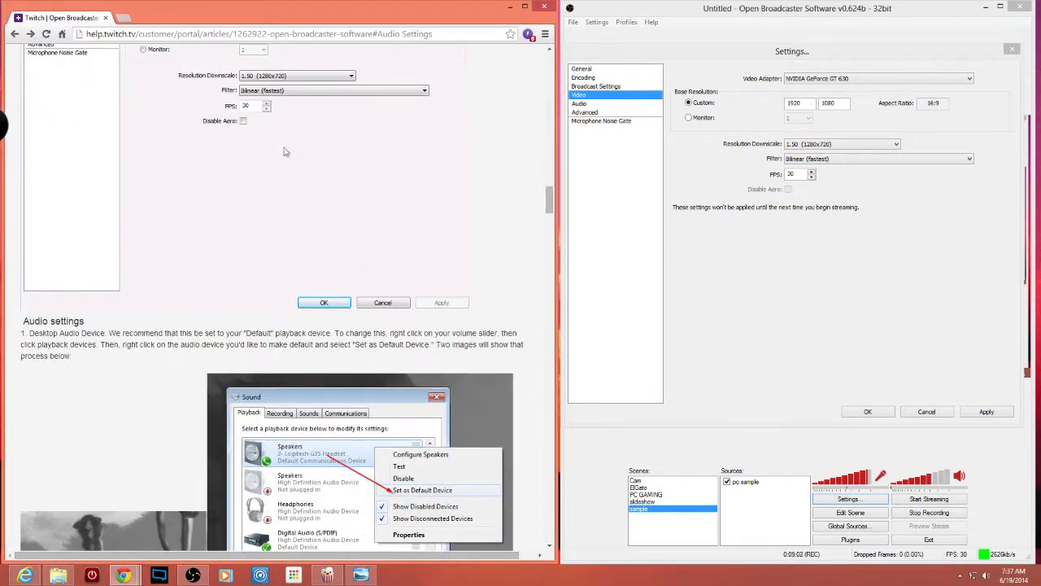
scroll(488, 235, down, 2)
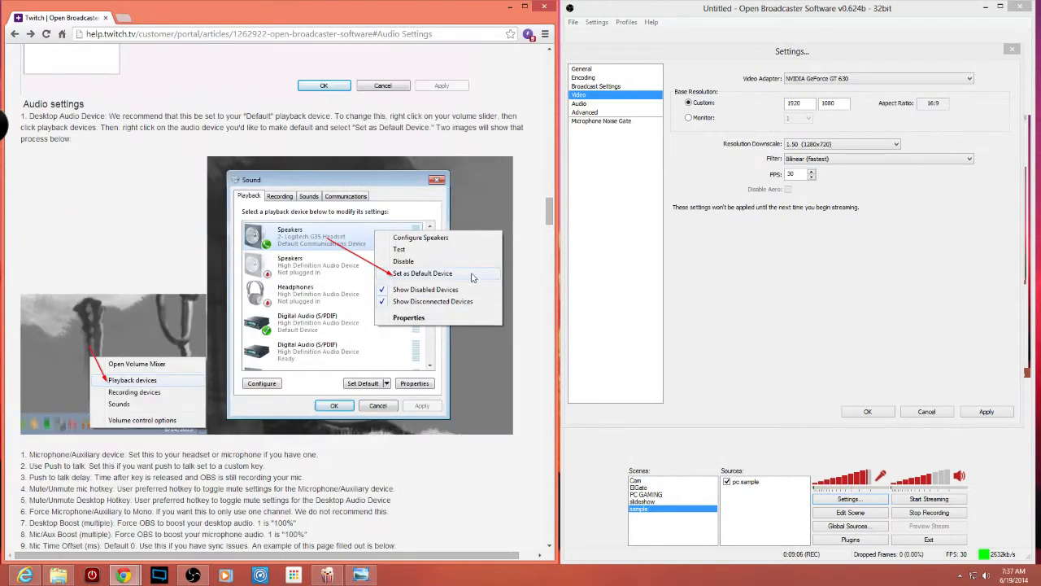
scroll(494, 276, down, 2)
scroll(515, 292, down, 1)
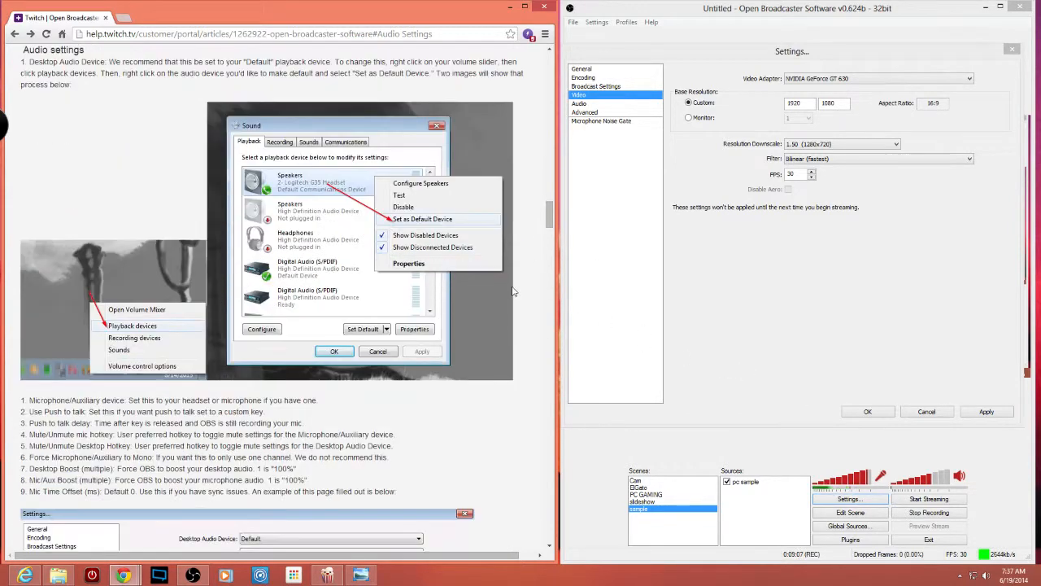
click(583, 104)
click(492, 327)
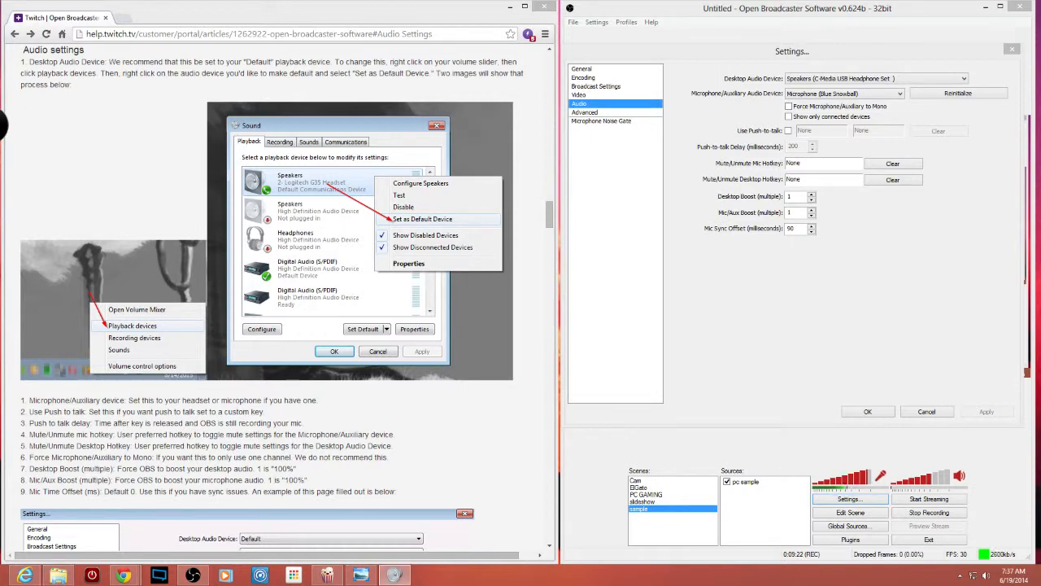
Set the C-Media USB Headphone Set speakers as the default playback device in the Windows Sound settings.
drag(593, 155, 743, 122)
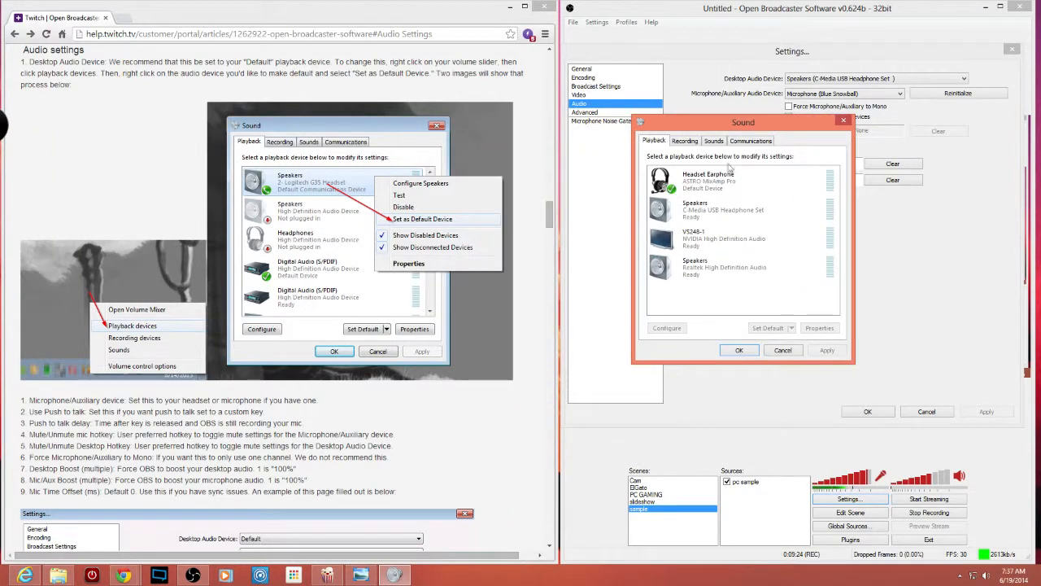
right_click(760, 186)
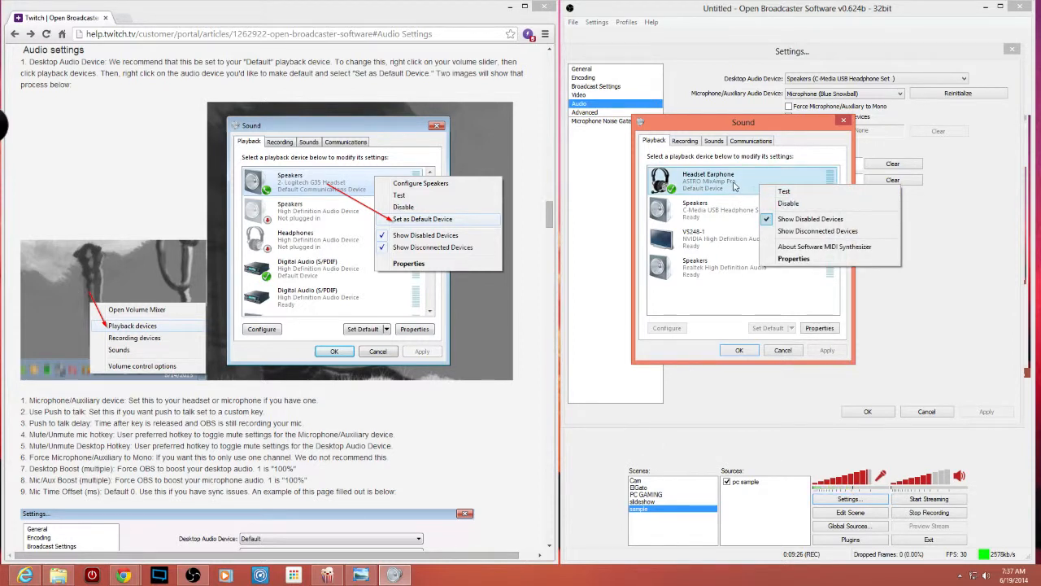
right_click(735, 185)
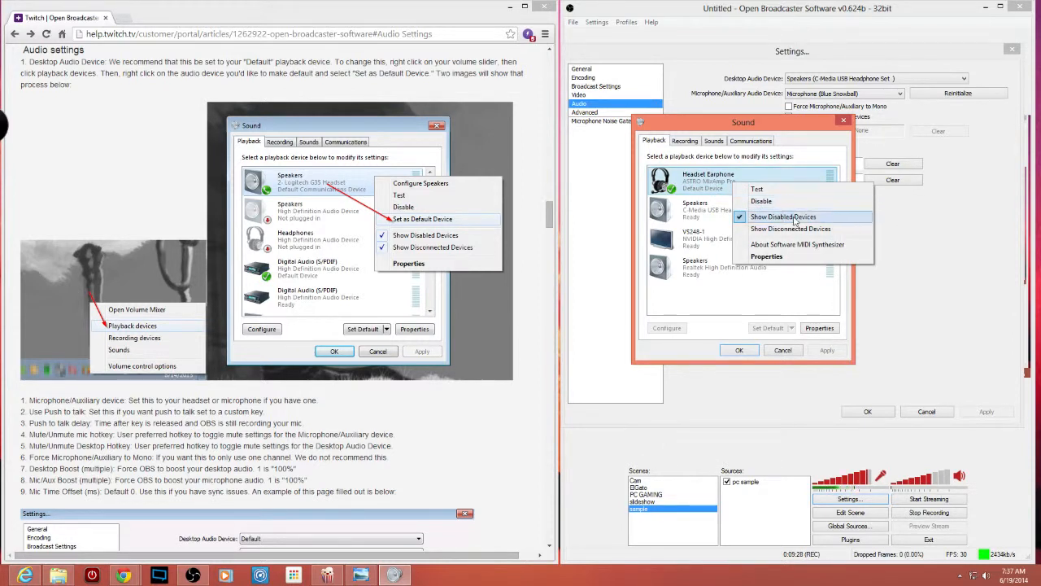
right_click(705, 203)
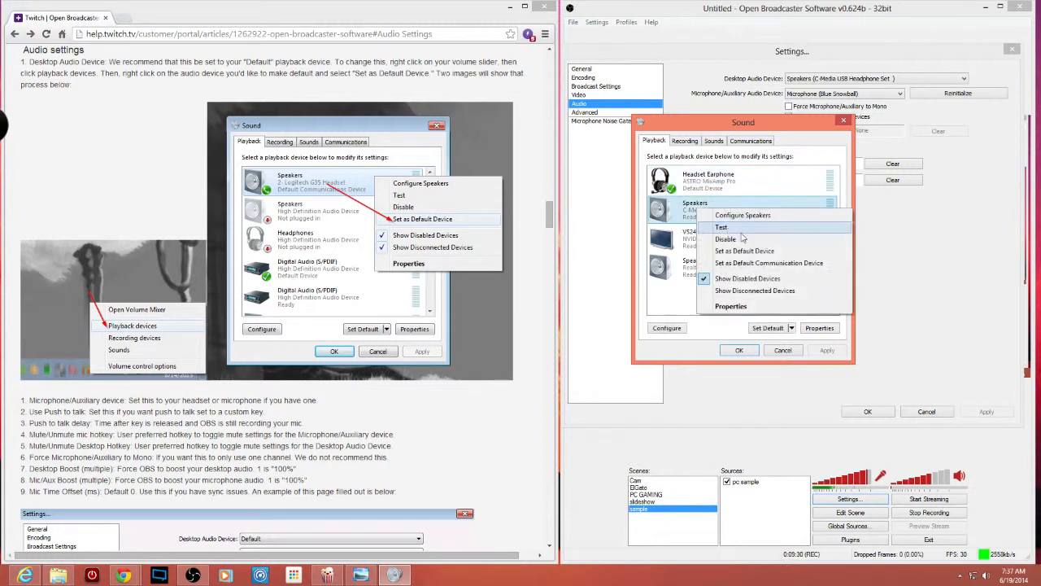
click(774, 251)
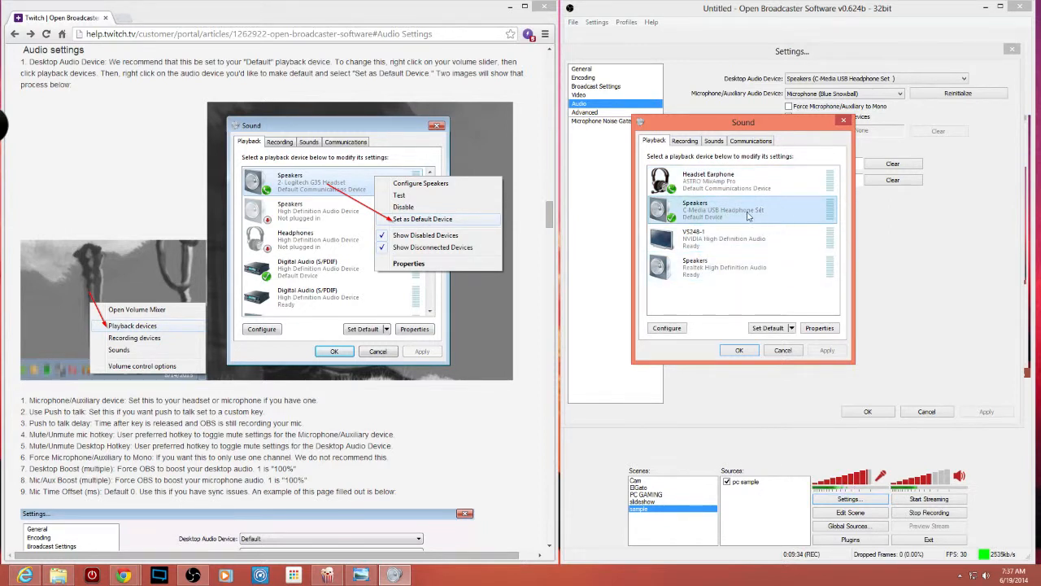
Make the ASTRO MixAmp Pro Headset Earphone the default playback device again.
click(749, 184)
right_click(748, 184)
click(793, 220)
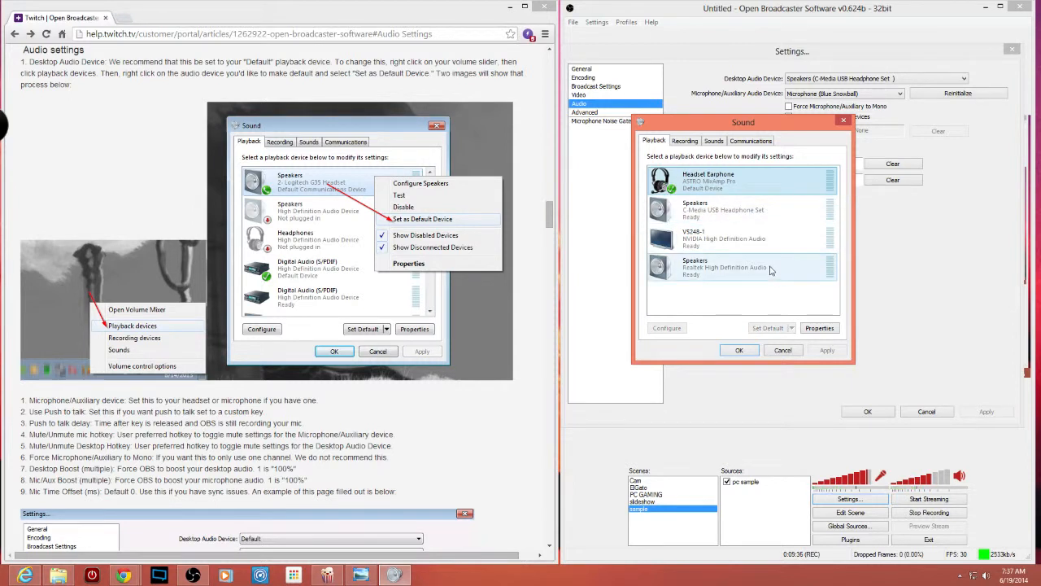
Test the C-Media USB Headphone Set speakers, then confirm and close the Sound settings.
right_click(772, 218)
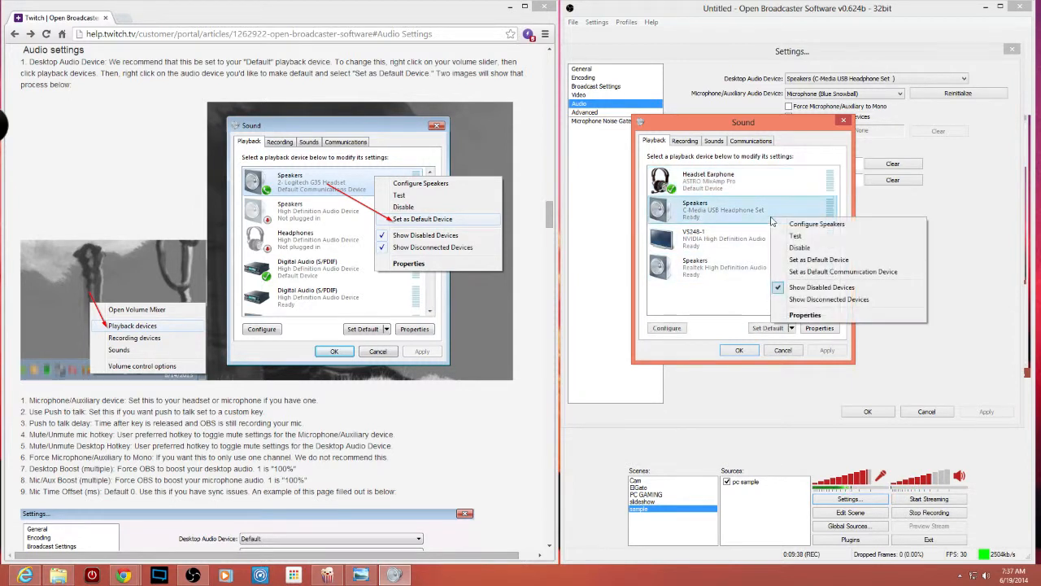
click(796, 236)
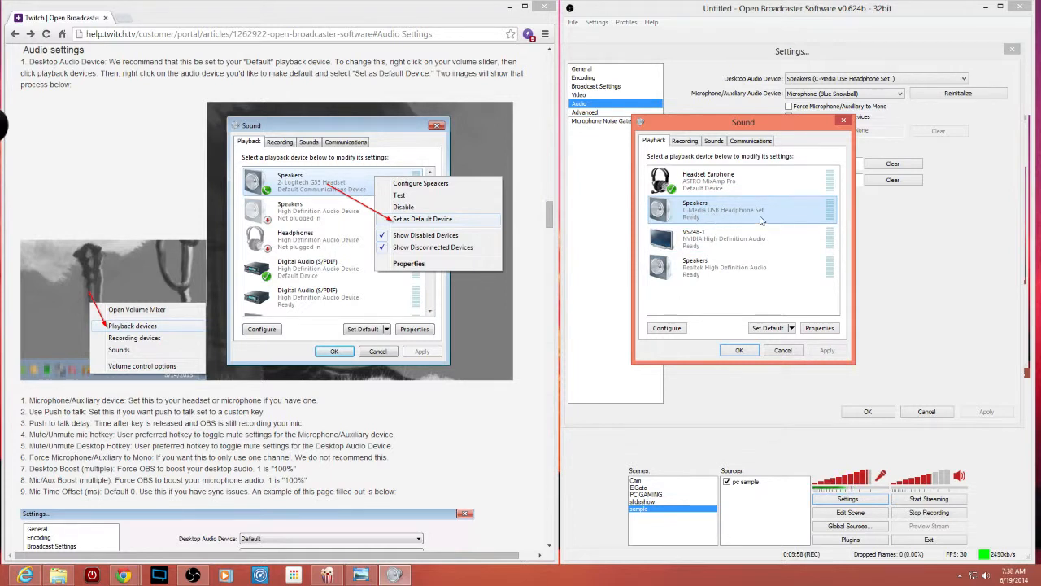
click(741, 351)
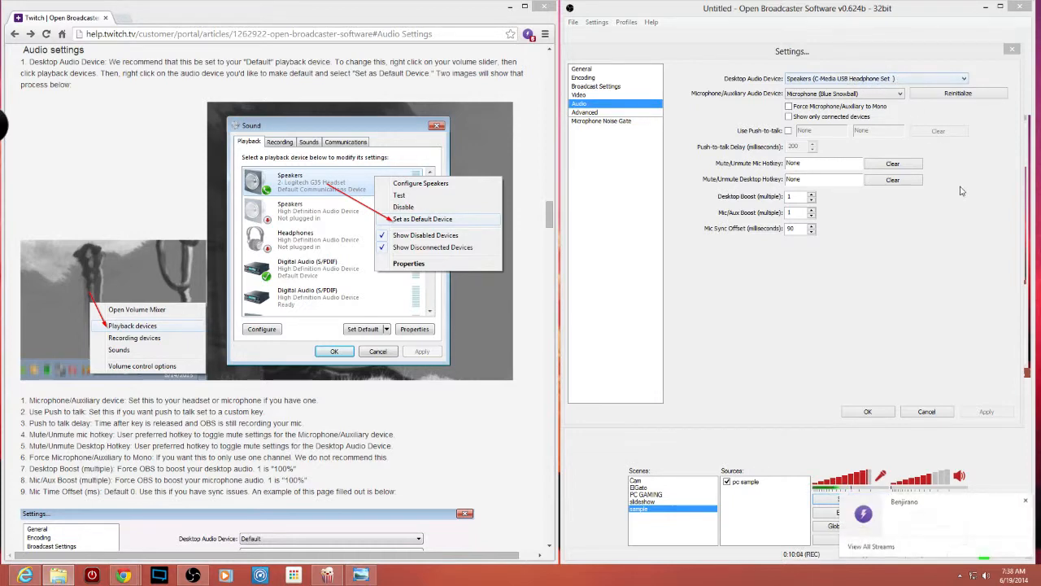
Check the guide's example audio page and select Microphone (Blue Snowball) as the microphone/auxiliary audio device in OBS.
click(528, 253)
scroll(527, 255, down, 5)
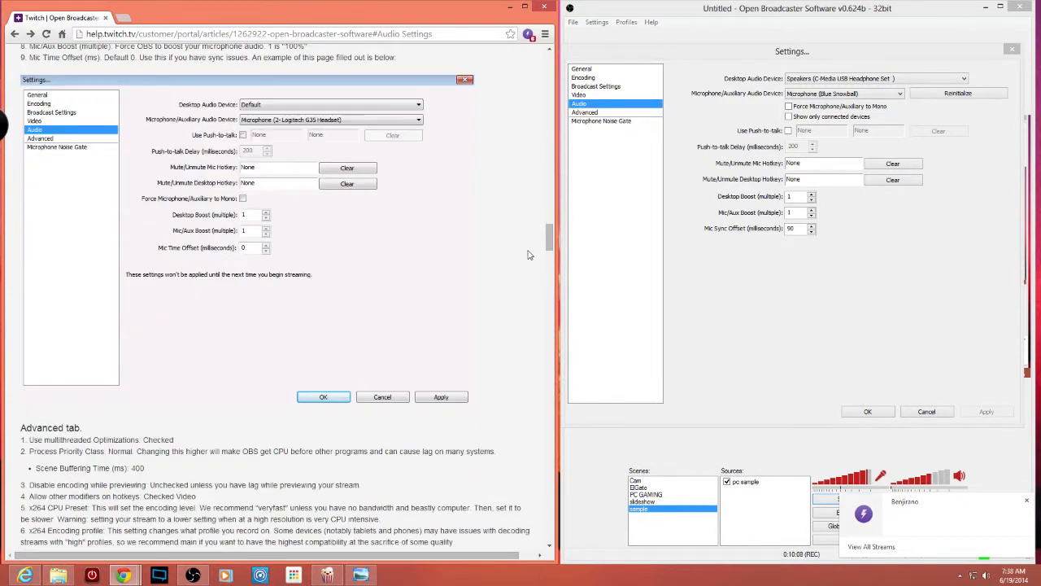
scroll(527, 255, down, 1)
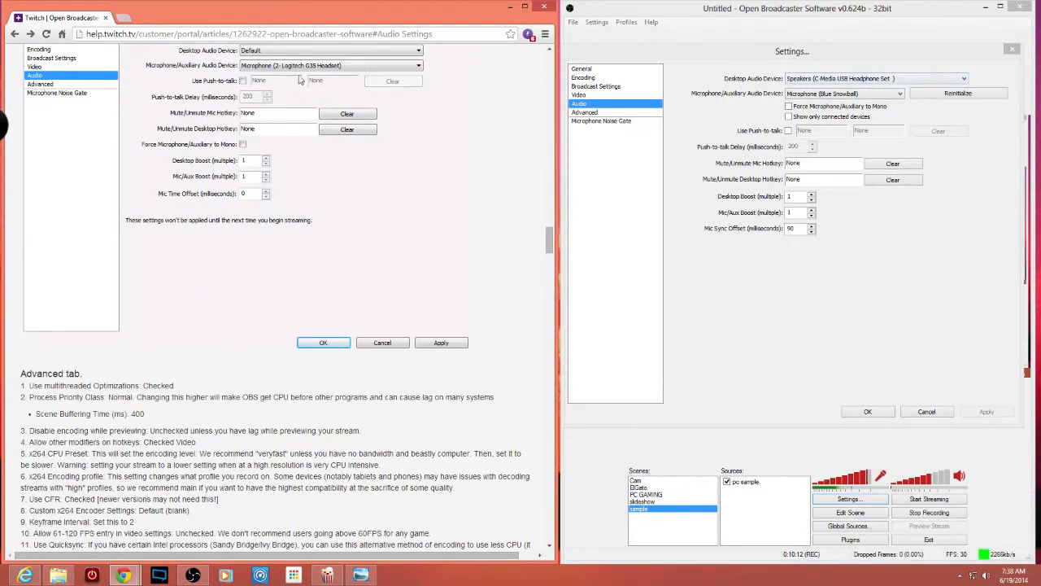
click(834, 95)
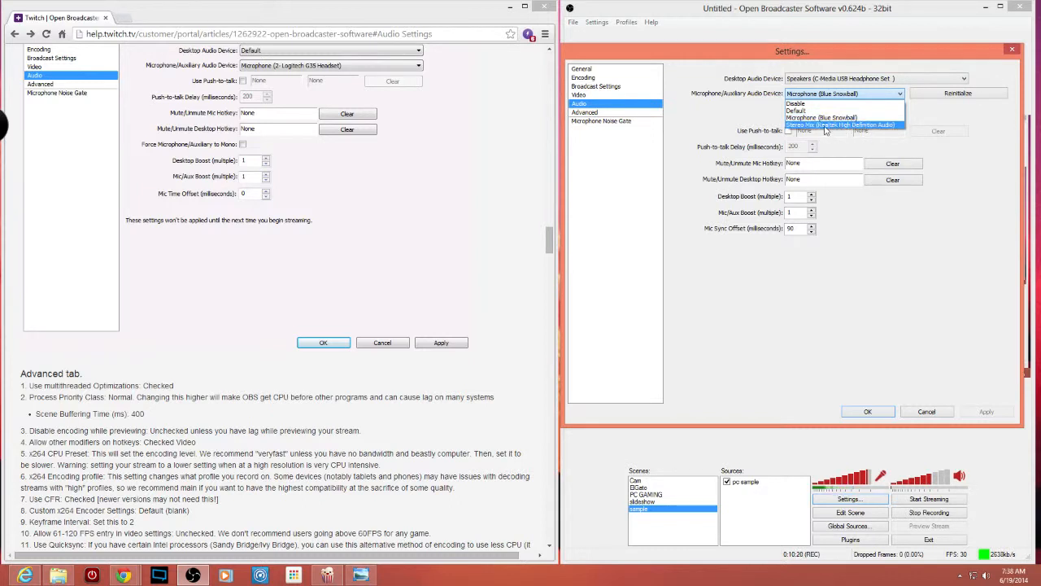
click(837, 118)
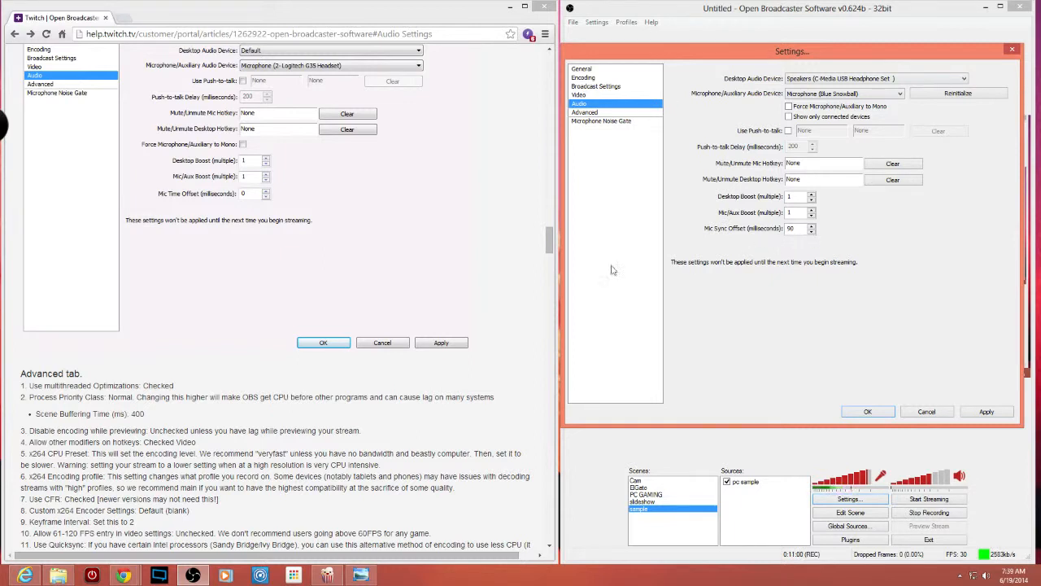
Find the guide's Advanced section, then open the OBS advanced settings, saving the audio settings changes.
click(456, 253)
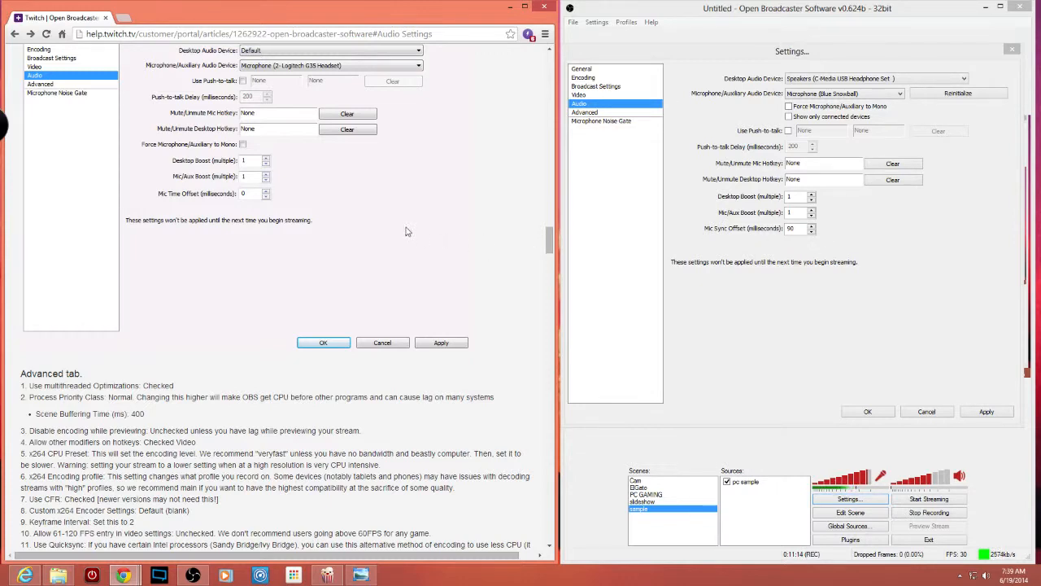
scroll(478, 253, down, 3)
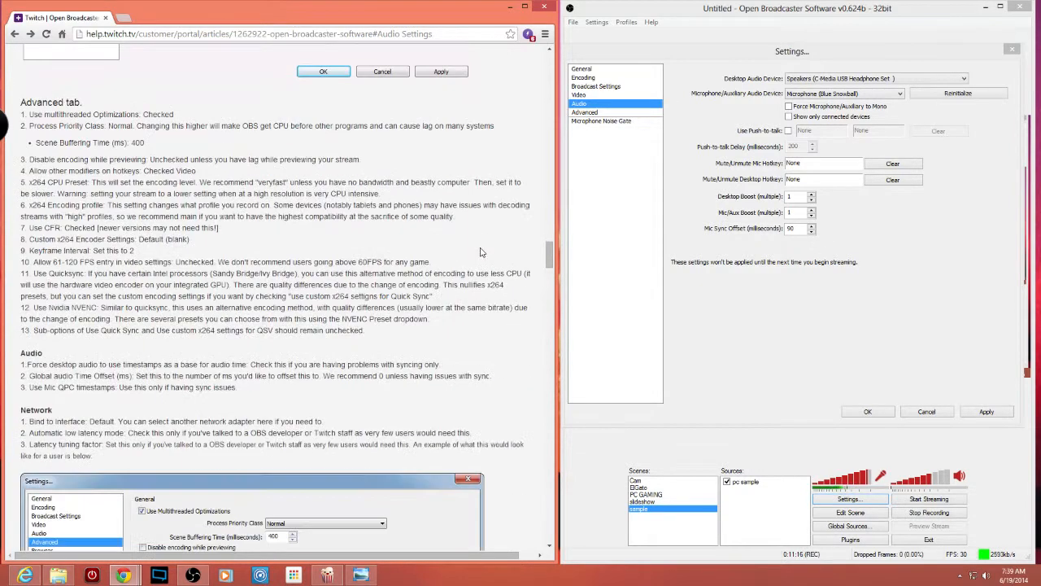
scroll(480, 252, down, 1)
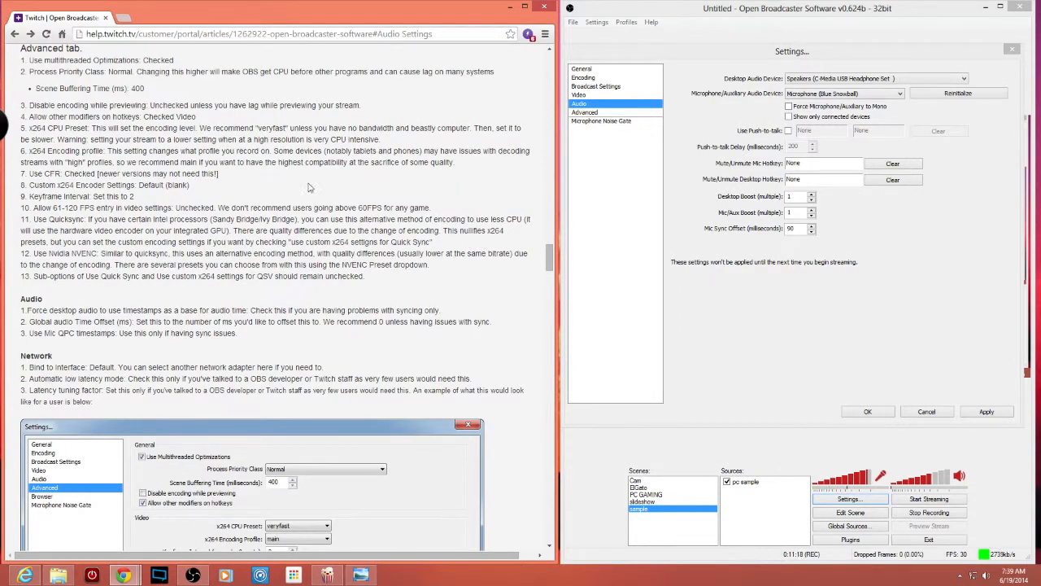
click(589, 113)
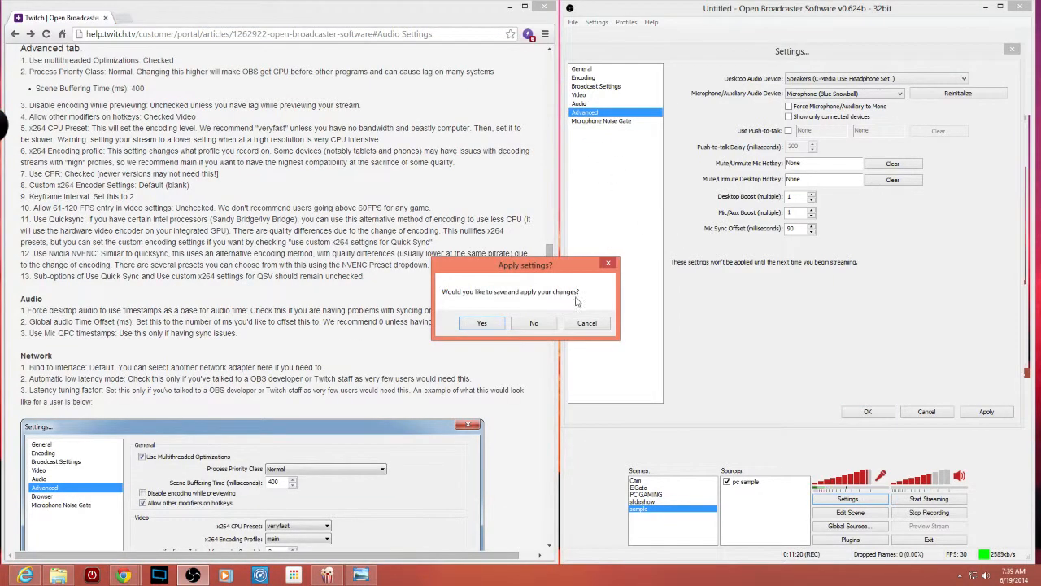
click(482, 323)
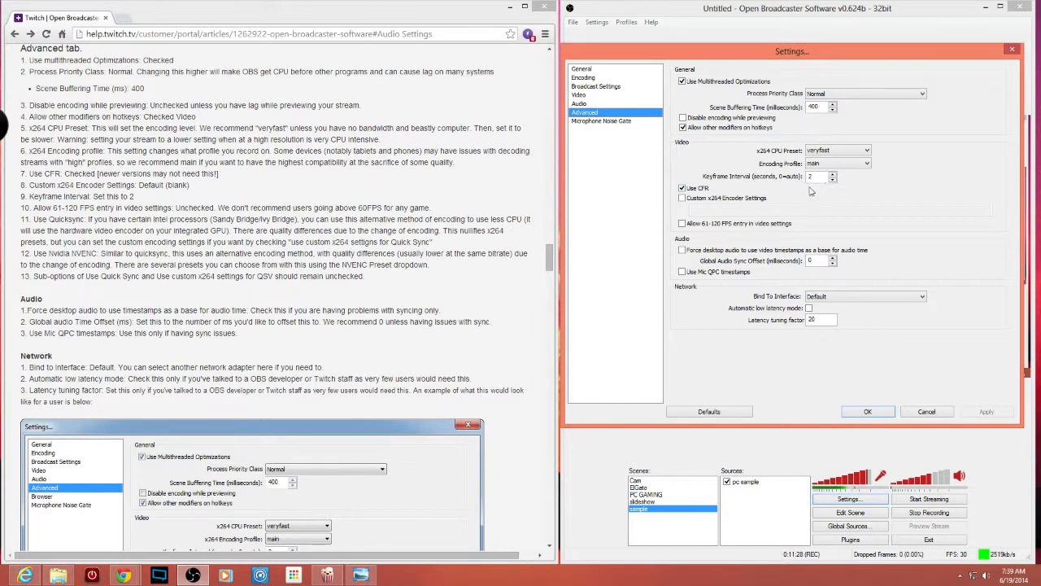
Check the guide's Advanced example and microphone noise gate section, then open the OBS Microphone Noise Gate settings.
click(409, 205)
scroll(409, 205, down, 5)
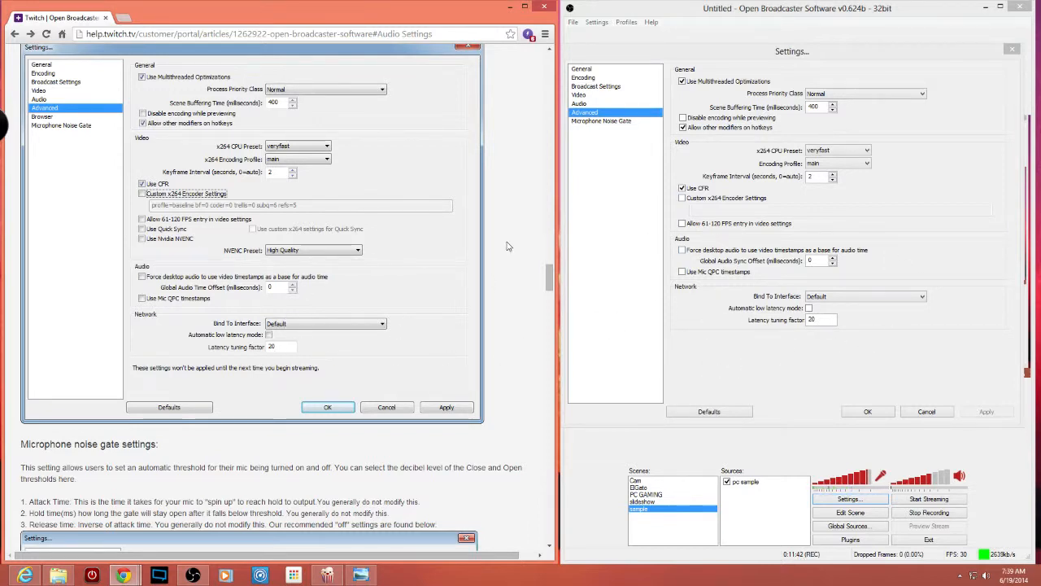
scroll(510, 247, down, 4)
scroll(510, 247, down, 1)
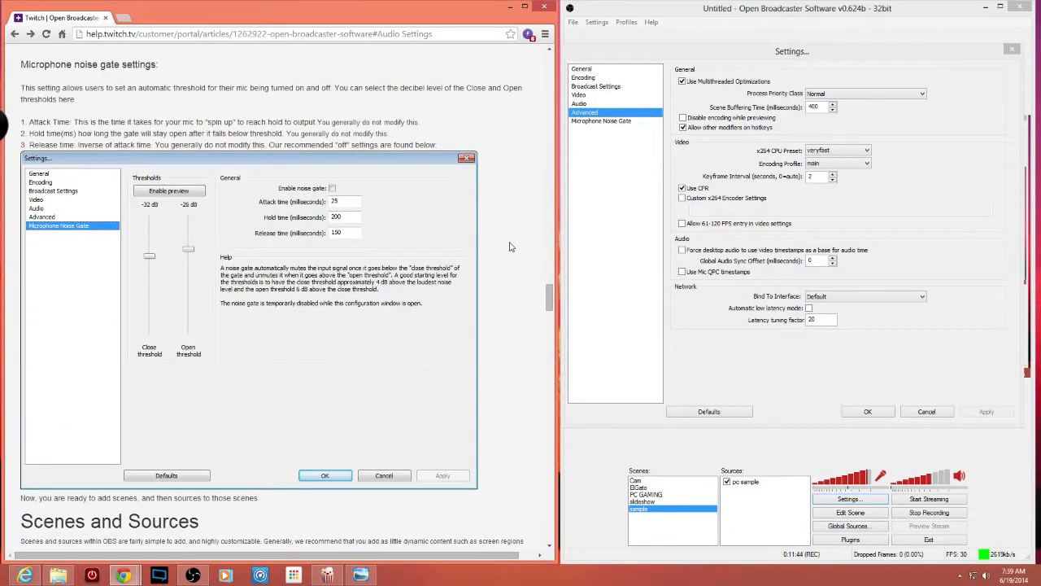
click(618, 140)
click(620, 122)
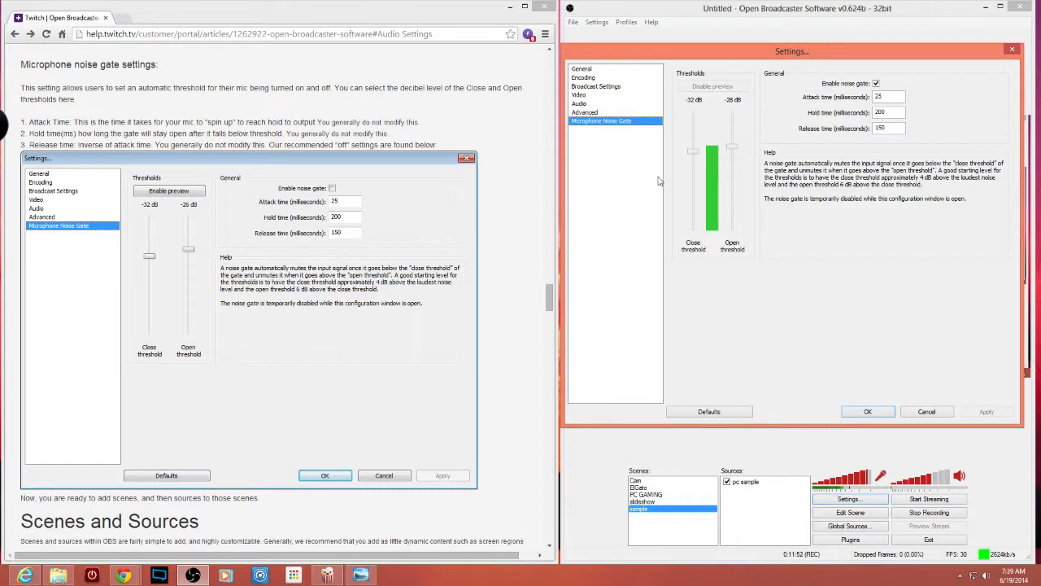
Check the guide's noise gate example, then review the OBS audio, encoding and video settings and return to audio.
click(525, 190)
scroll(526, 191, down, 1)
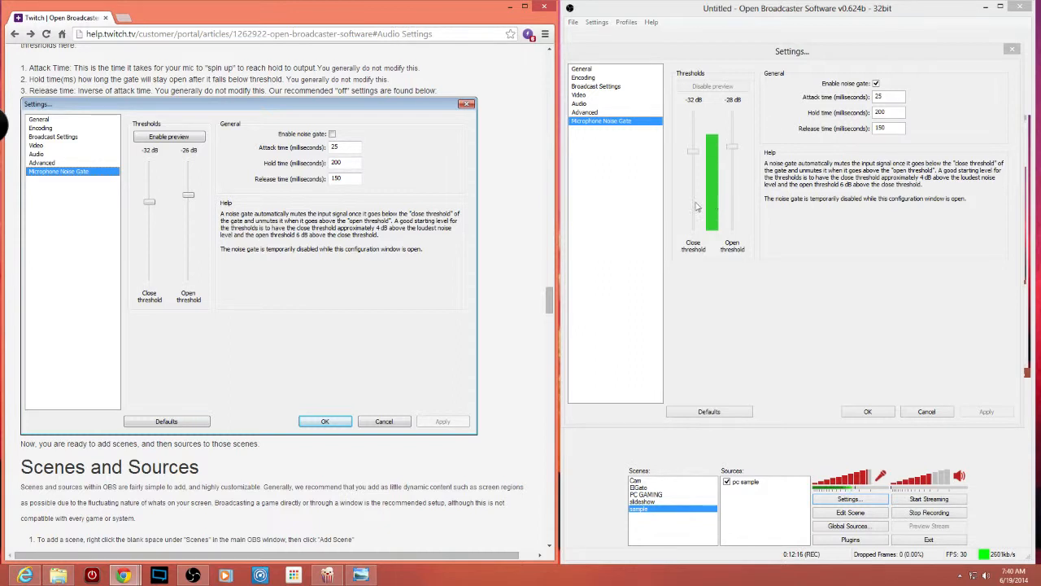
click(580, 104)
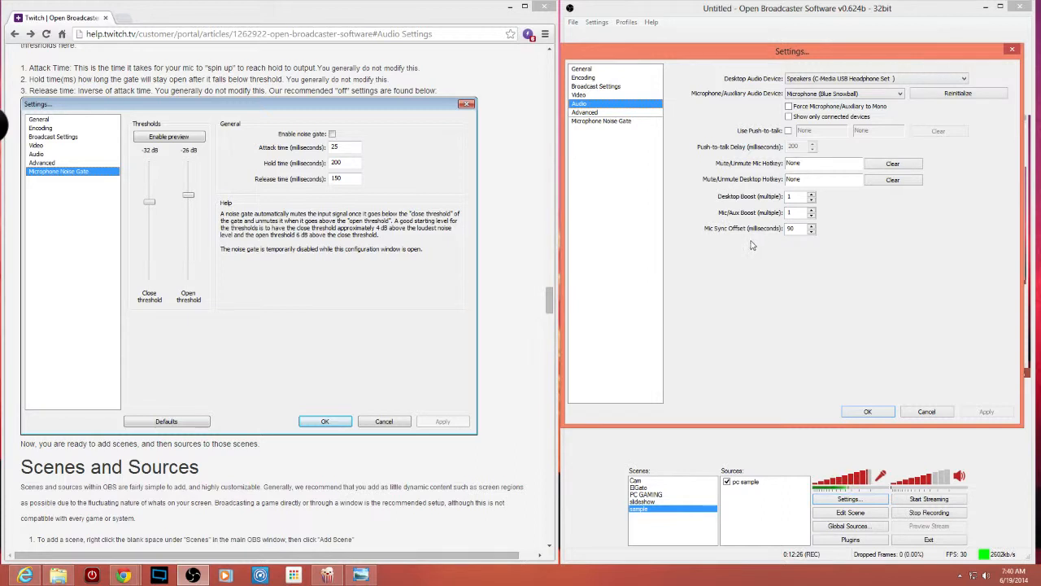
click(593, 78)
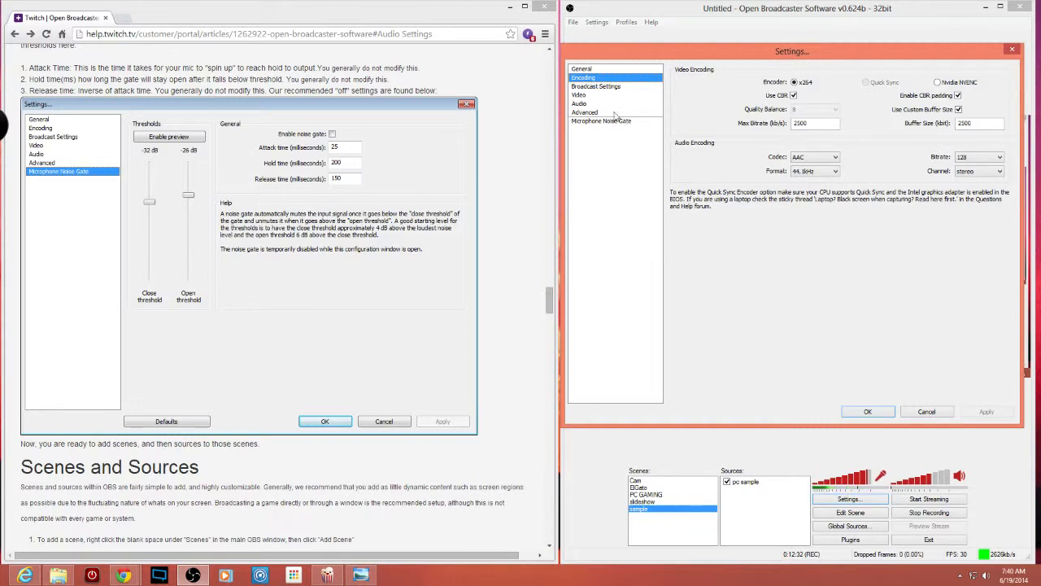
click(591, 96)
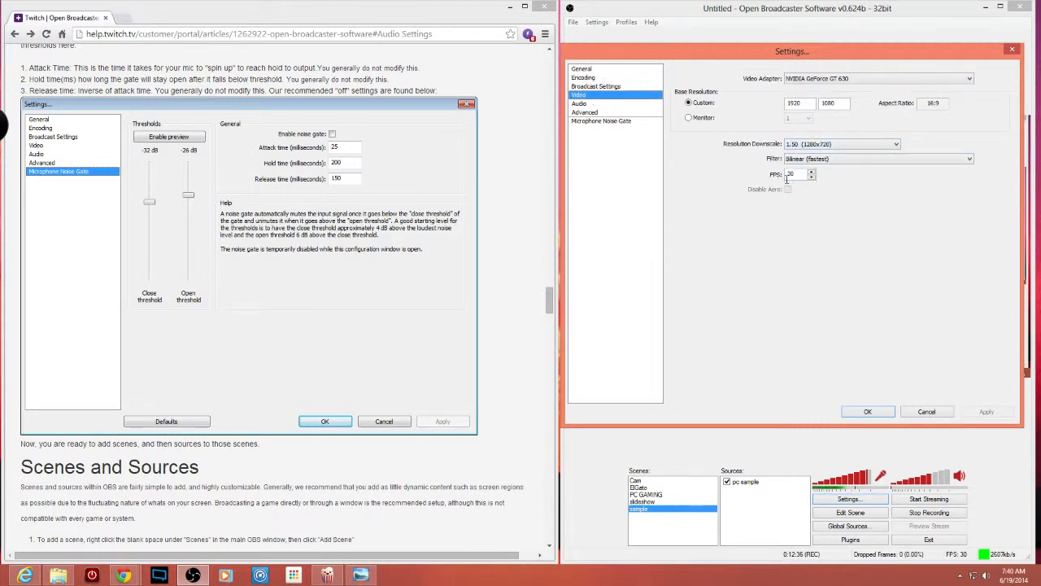
click(580, 104)
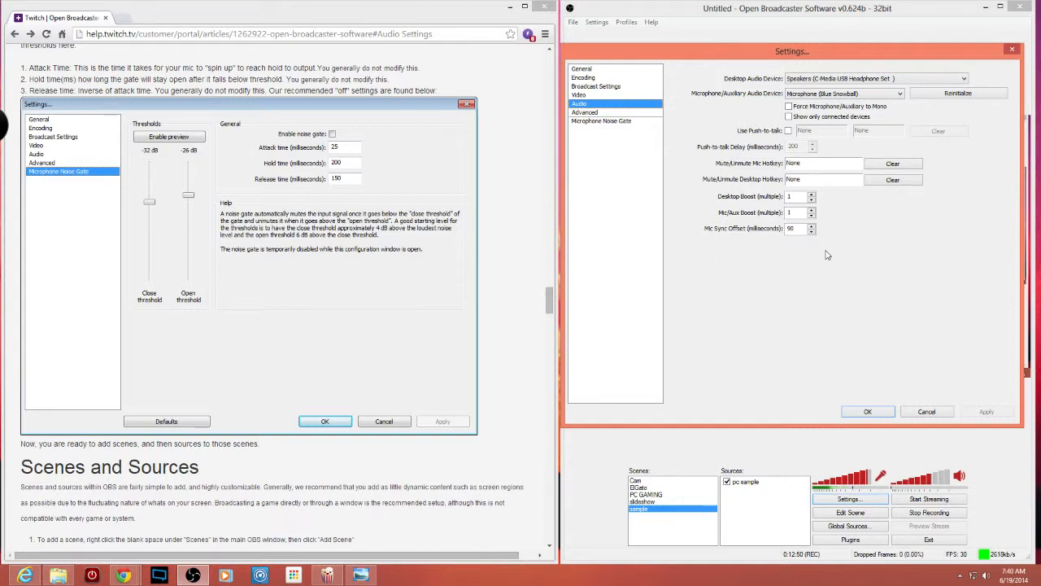
Examine the guide's Scenes and Sources section, covering scene creation and the window, monitor, image, global, text, video and game capture sources.
click(511, 322)
scroll(508, 324, down, 3)
scroll(508, 324, down, 2)
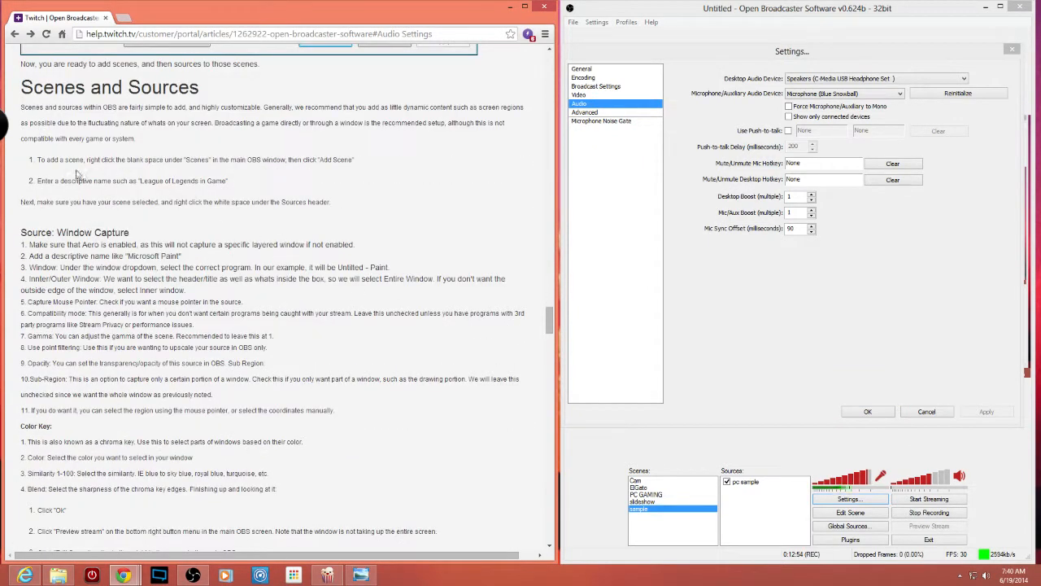
scroll(292, 216, down, 3)
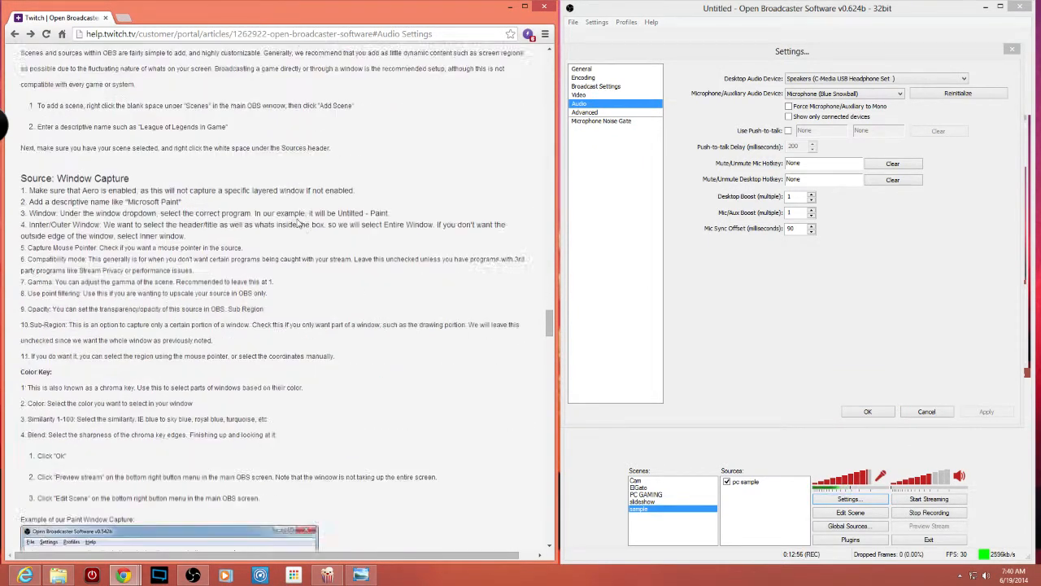
scroll(362, 268, down, 5)
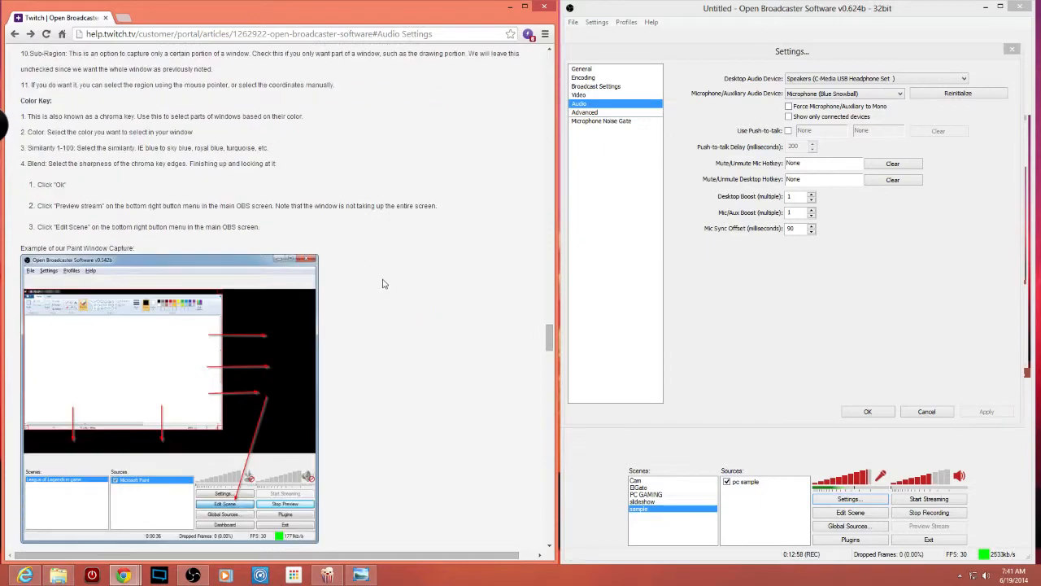
scroll(355, 313, down, 20)
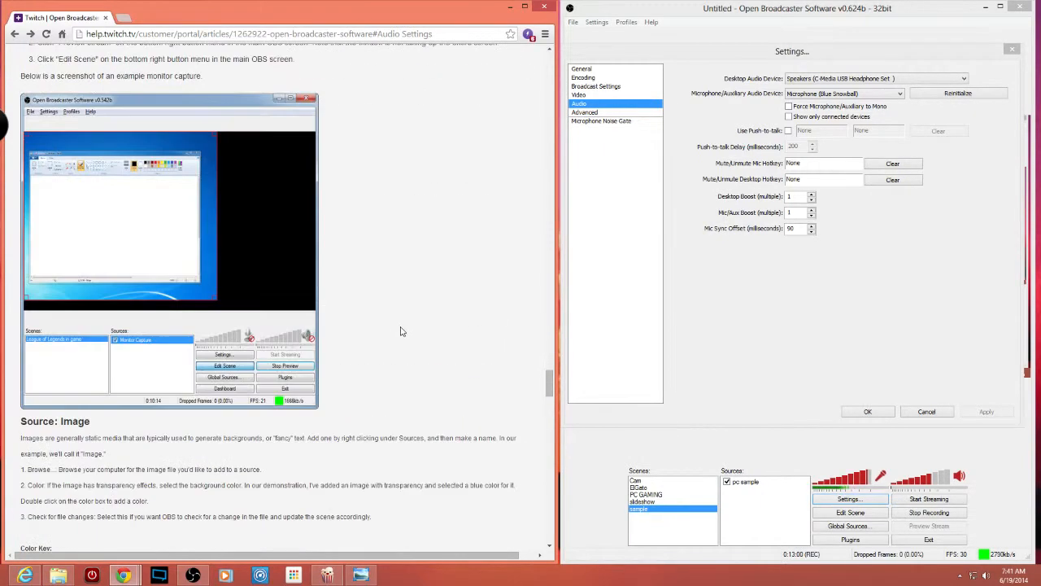
scroll(403, 332, down, 5)
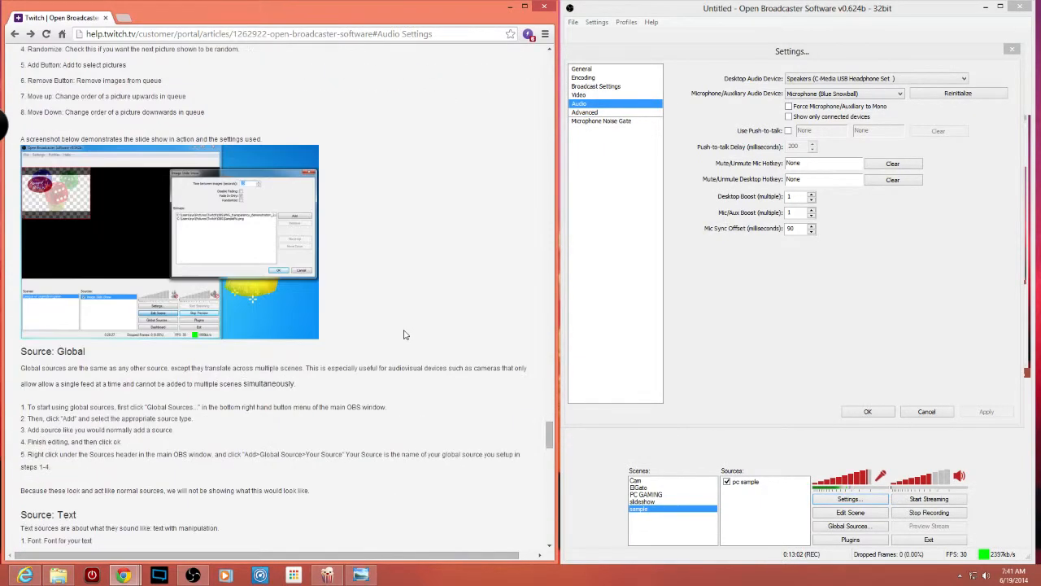
scroll(415, 327, down, 6)
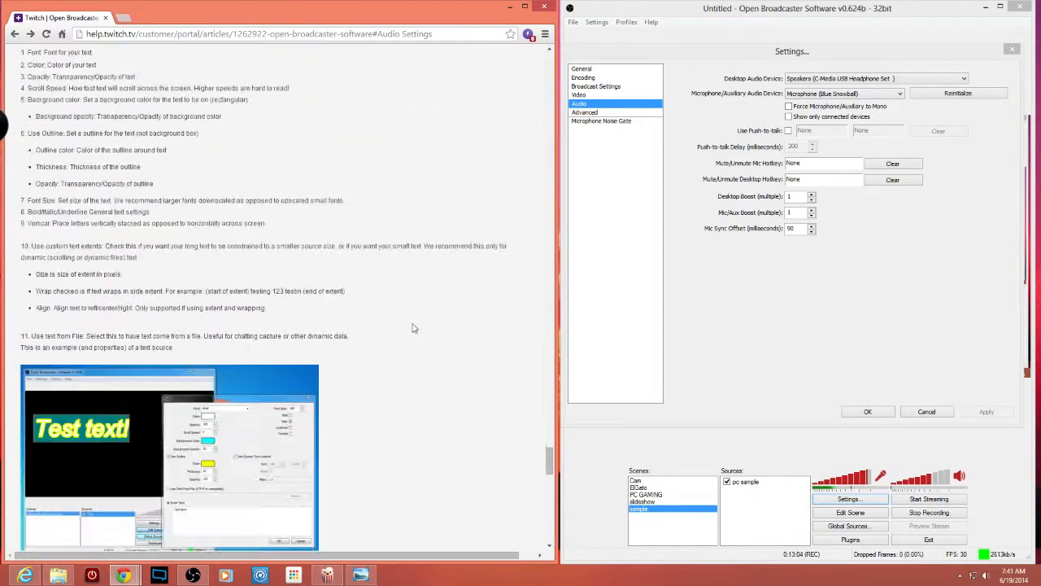
scroll(413, 328, down, 20)
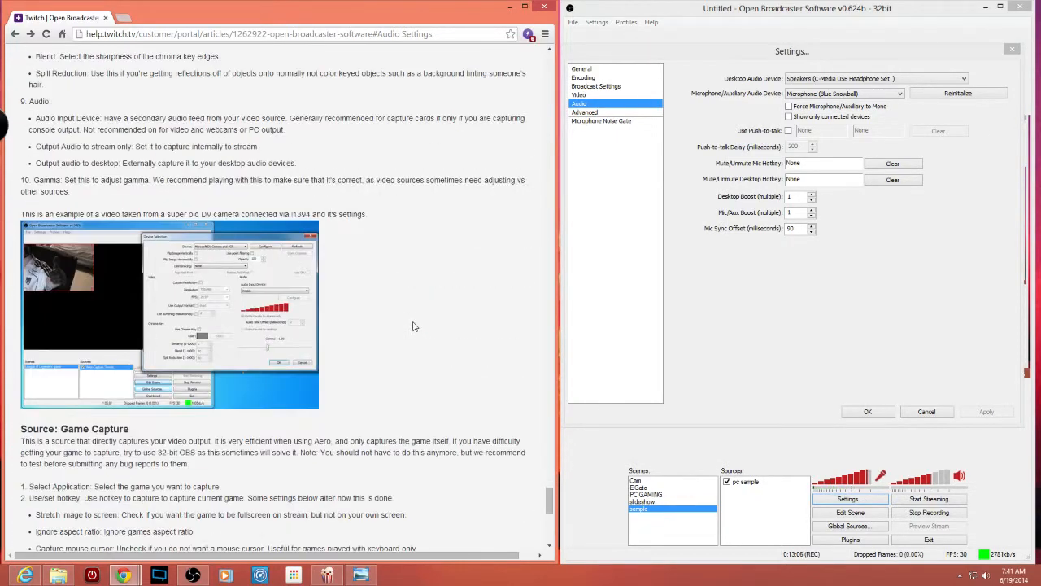
scroll(413, 328, up, 20)
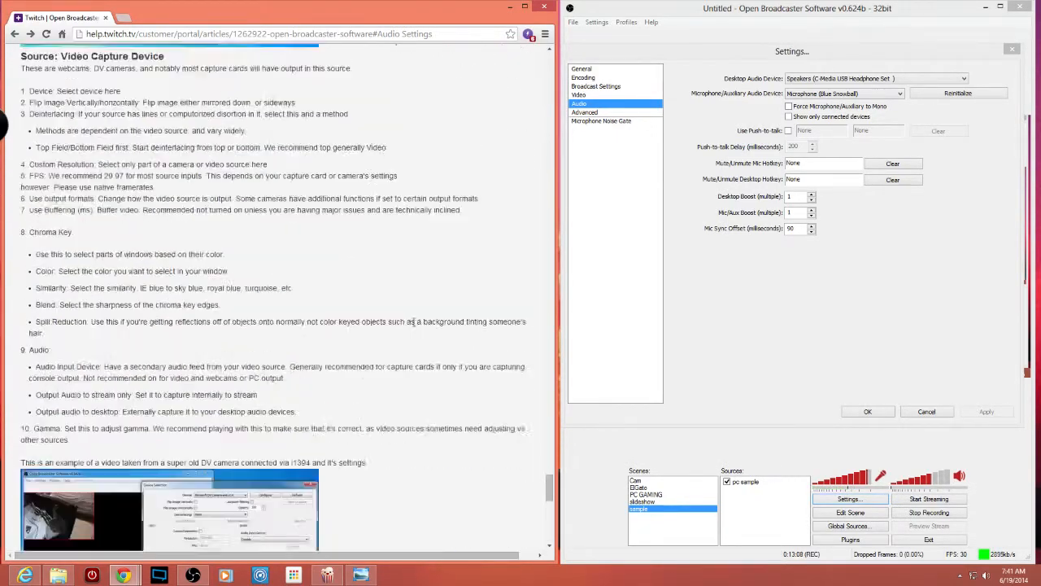
scroll(413, 326, up, 15)
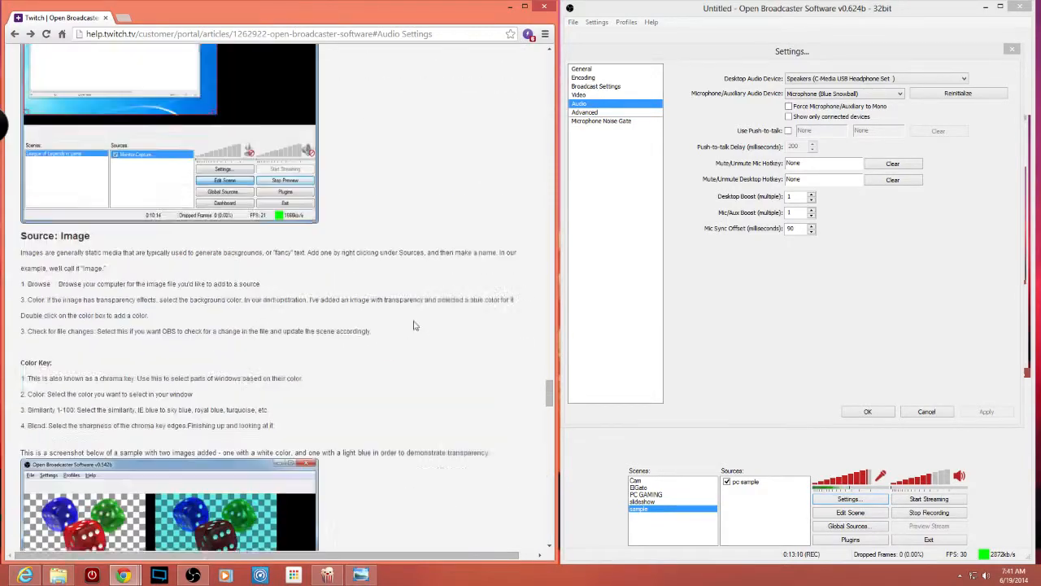
scroll(413, 325, up, 3)
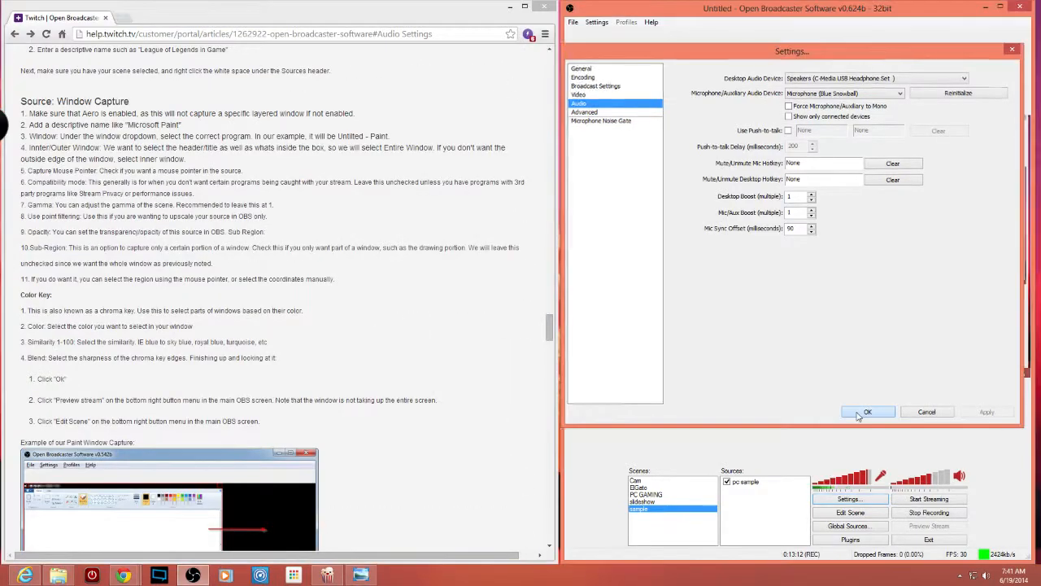
Confirm and close the OBS settings, then switch to the Cam scene.
click(862, 413)
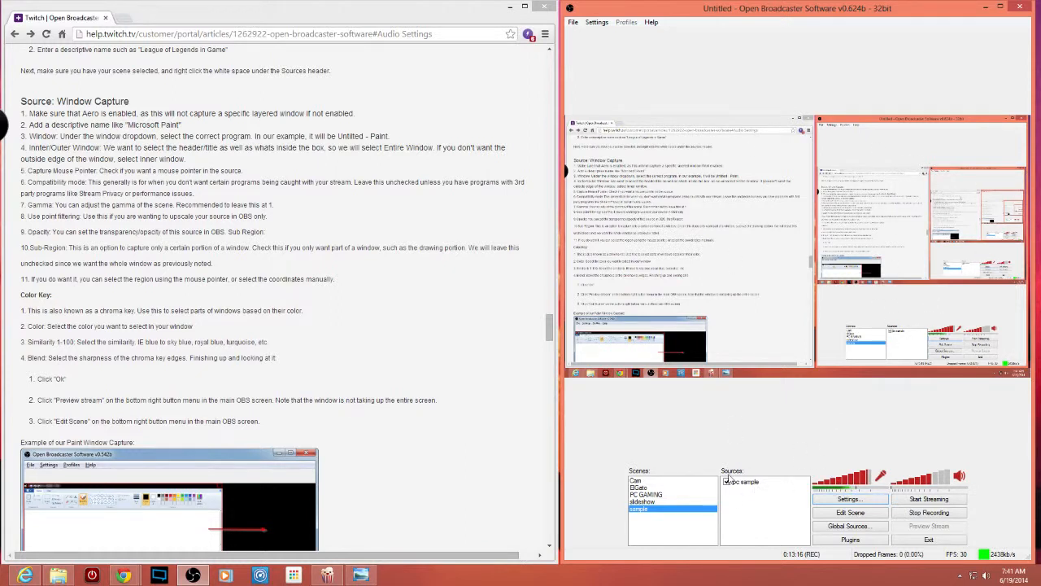
right_click(756, 514)
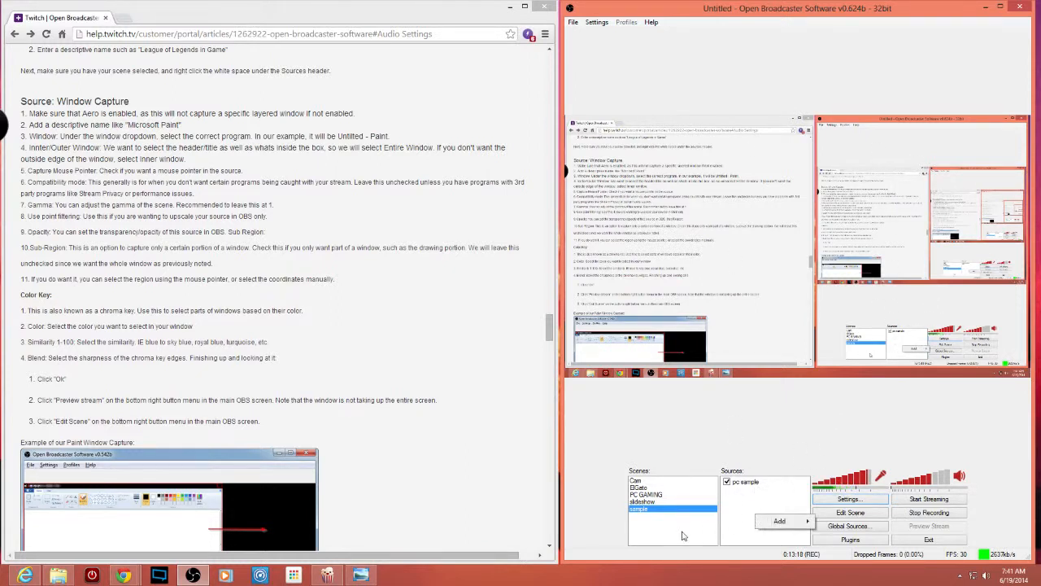
click(727, 533)
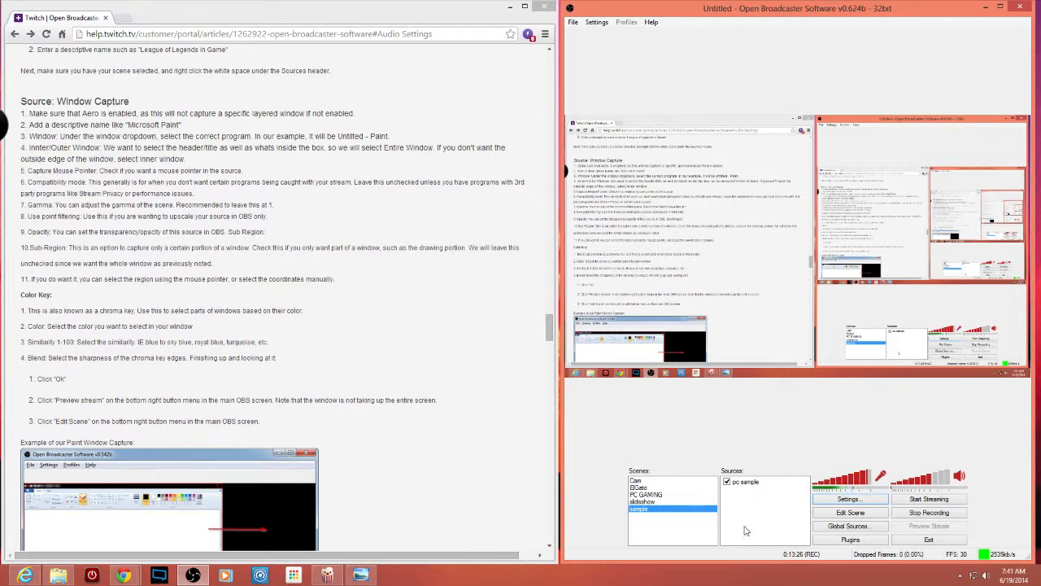
click(635, 481)
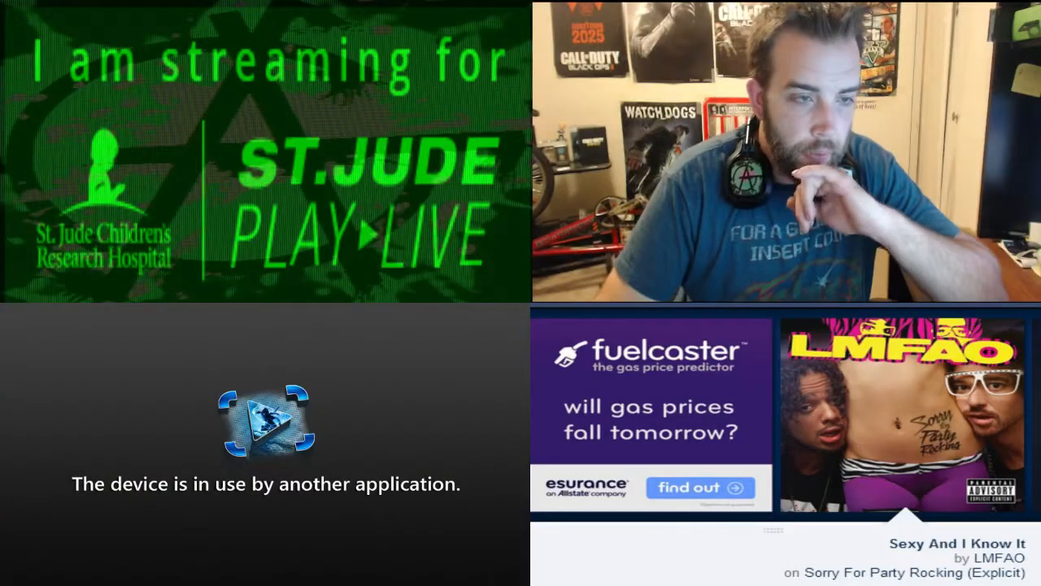
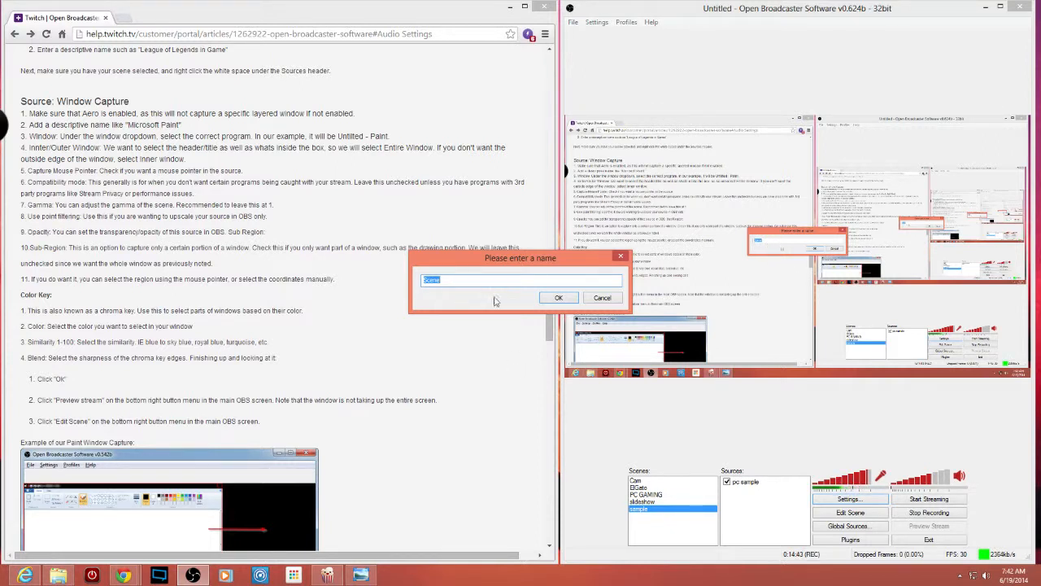
click(621, 259)
right_click(751, 513)
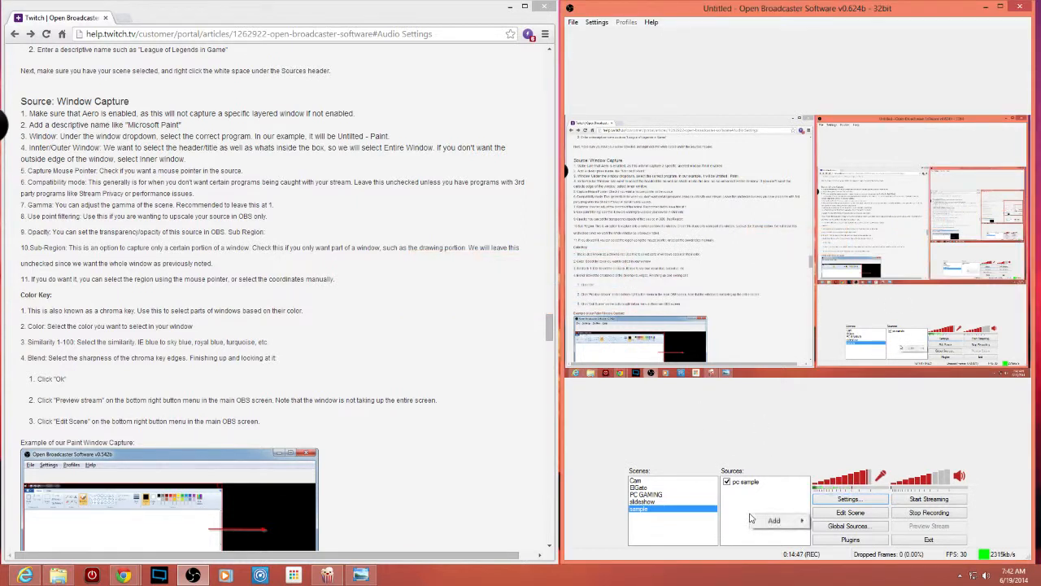
mouse_move(761, 523)
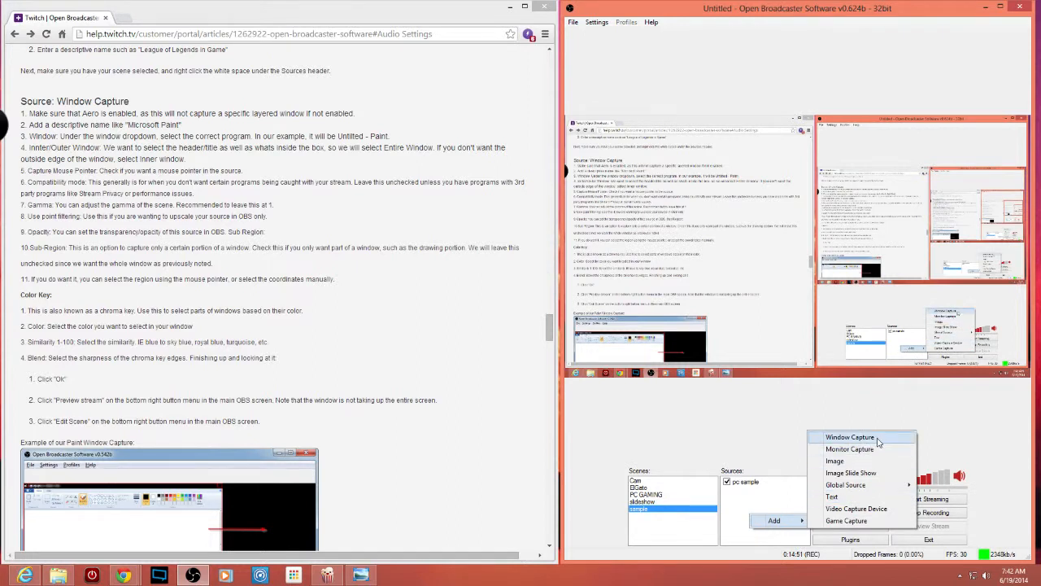
click(850, 437)
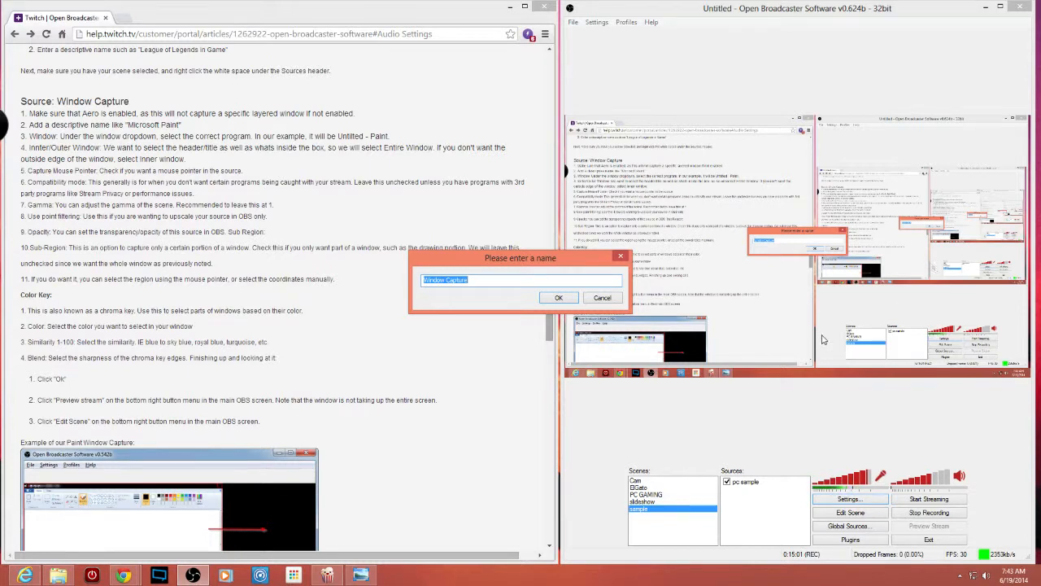
click(621, 258)
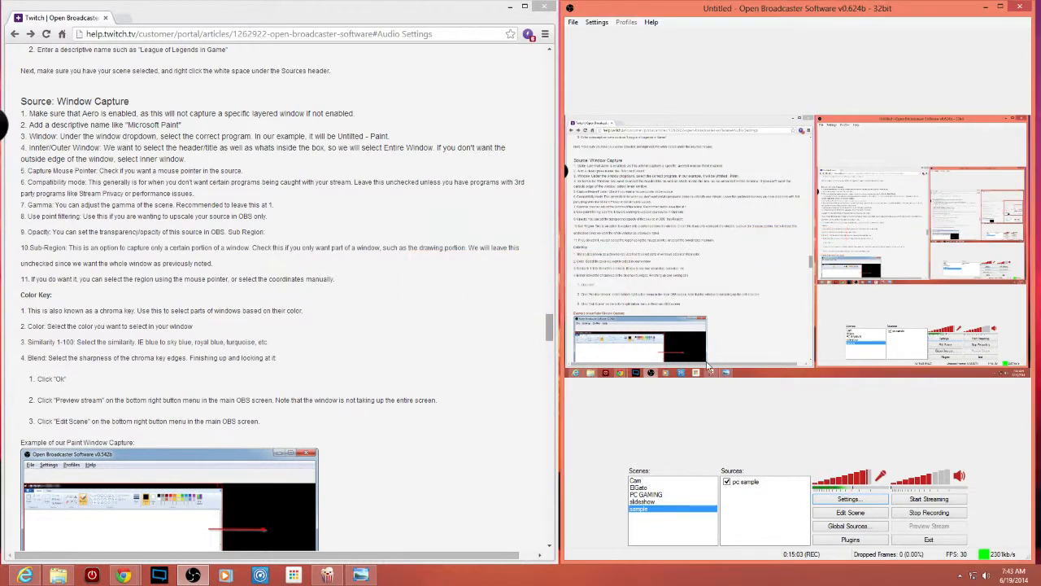
Add a window capture source named Window Capture to the sample scene.
right_click(750, 519)
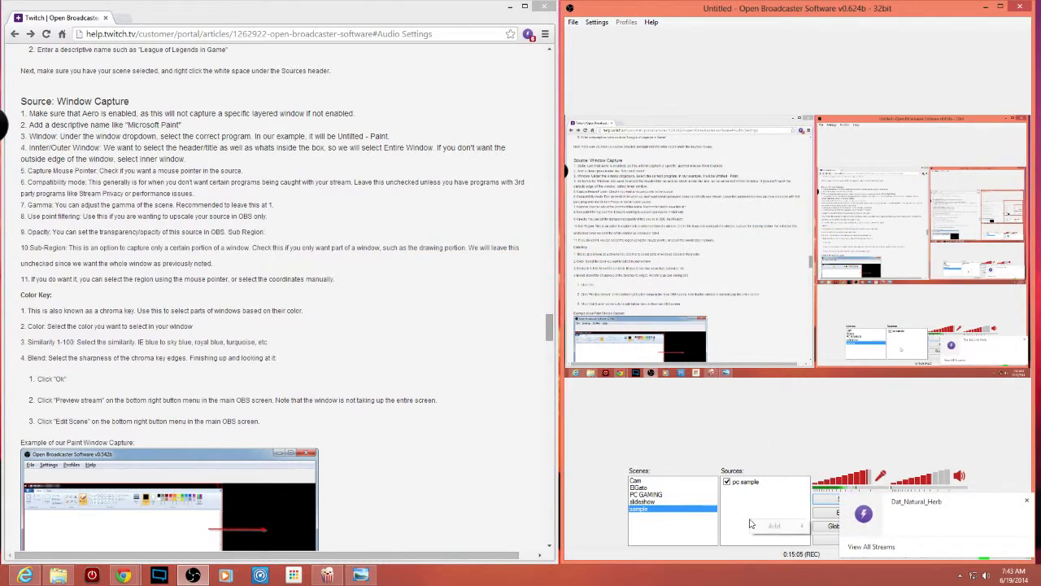
click(1027, 501)
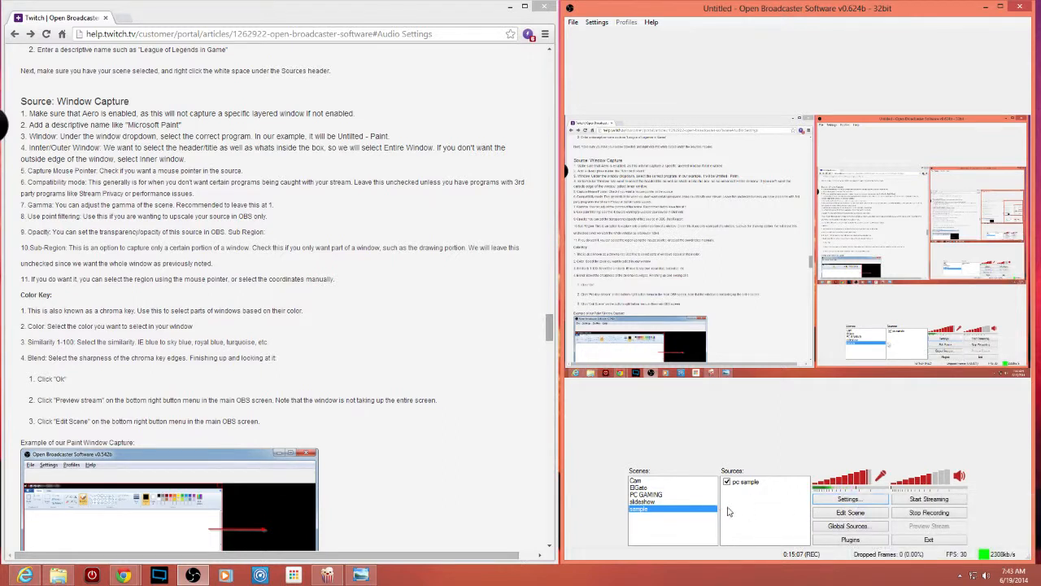
mouse_move(761, 512)
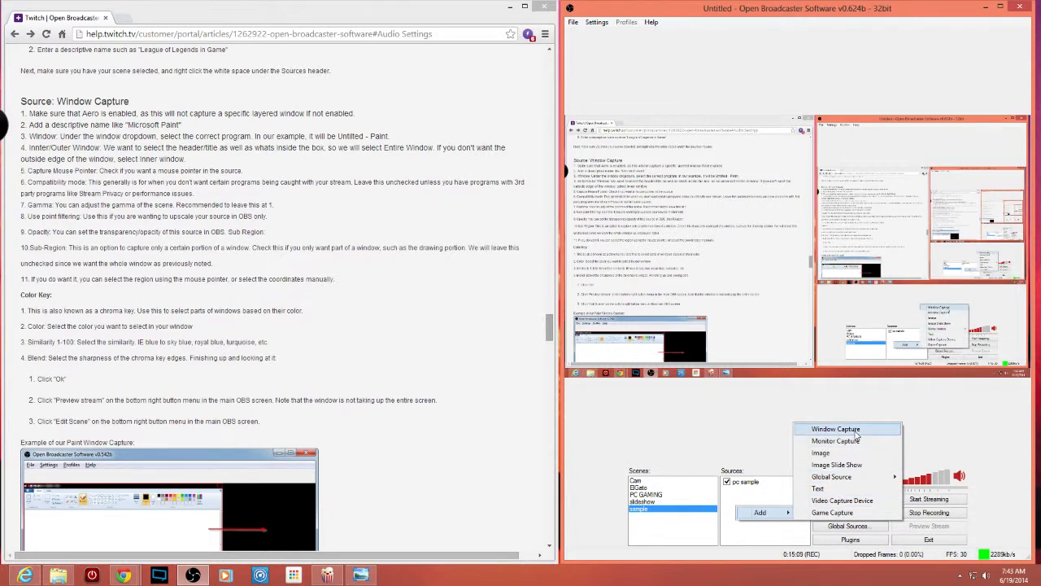
click(838, 429)
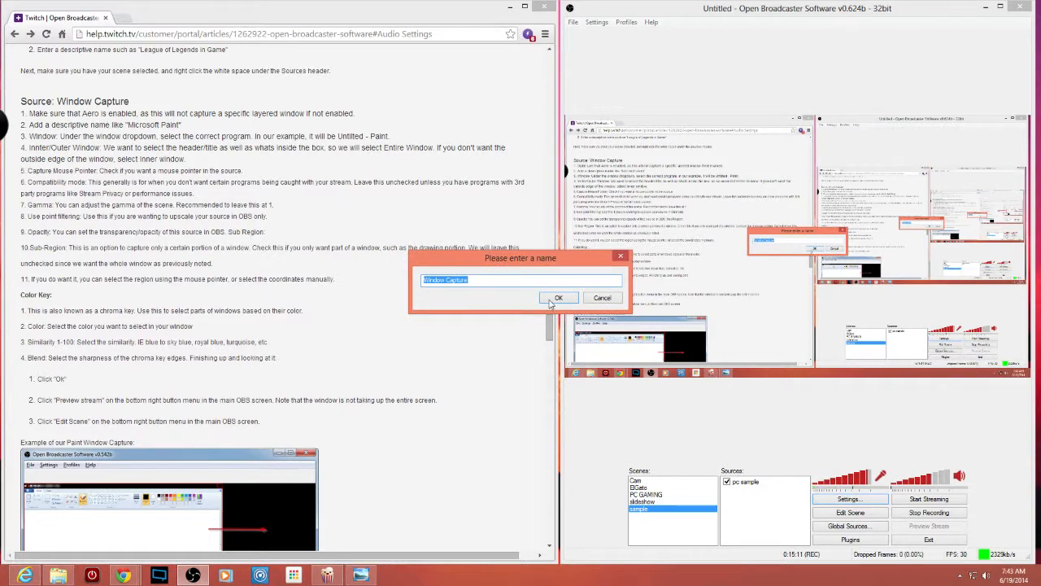
click(559, 298)
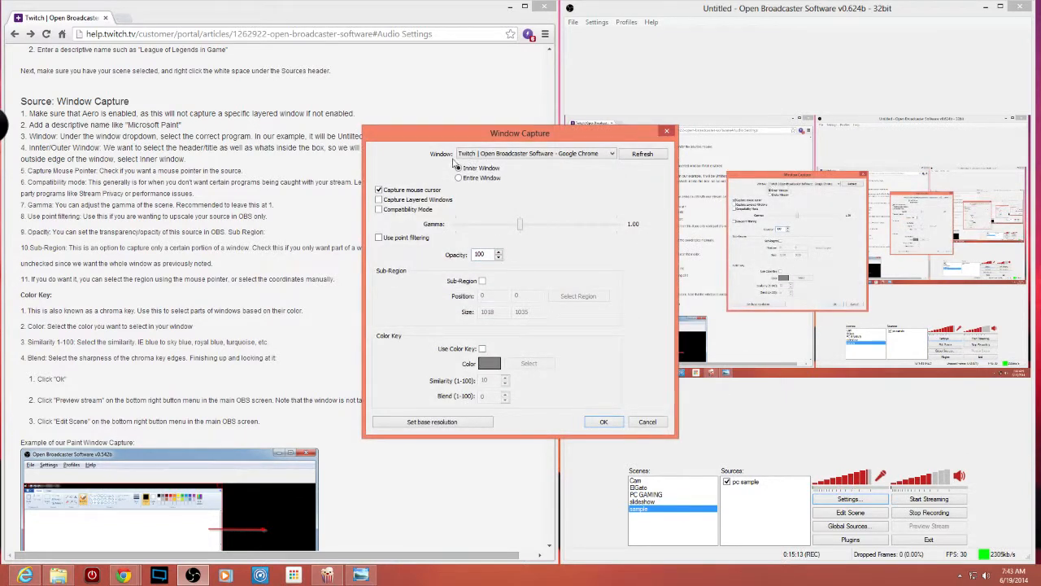
Set the new source to capture the Desktop window, toggle its mouse cursor capture option and confirm the source settings.
click(612, 154)
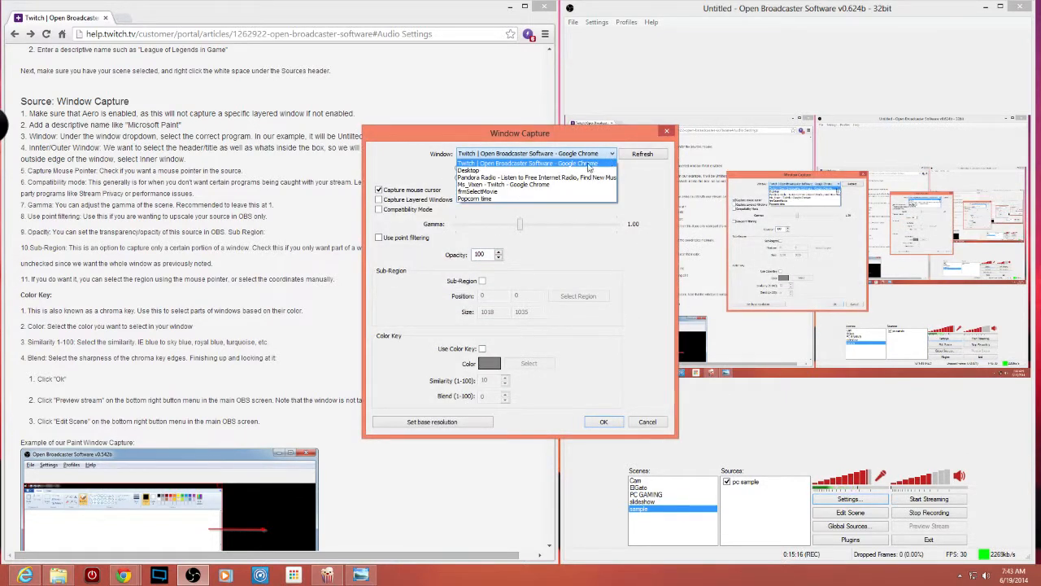
click(509, 171)
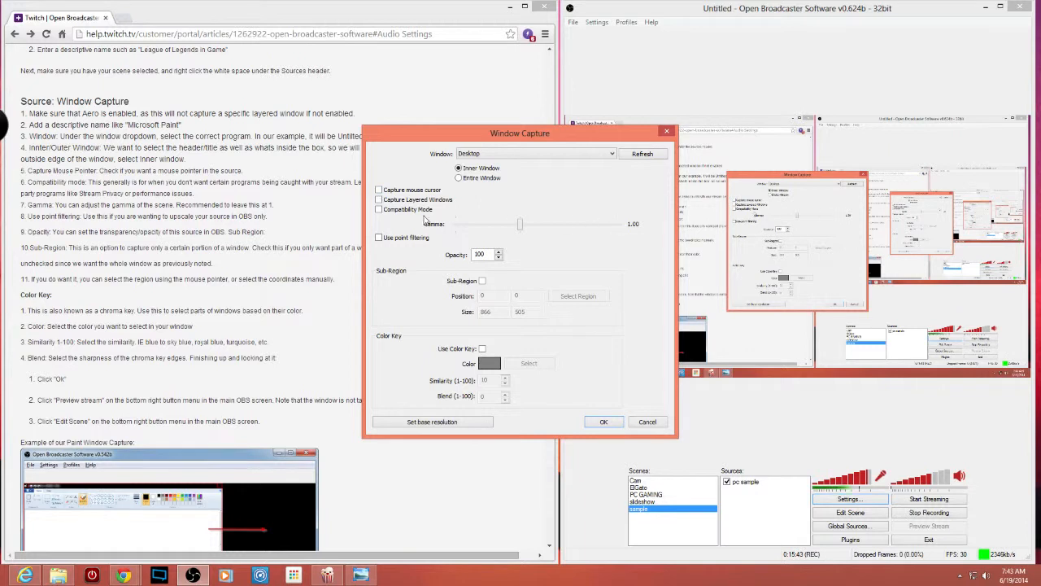
click(378, 191)
click(604, 421)
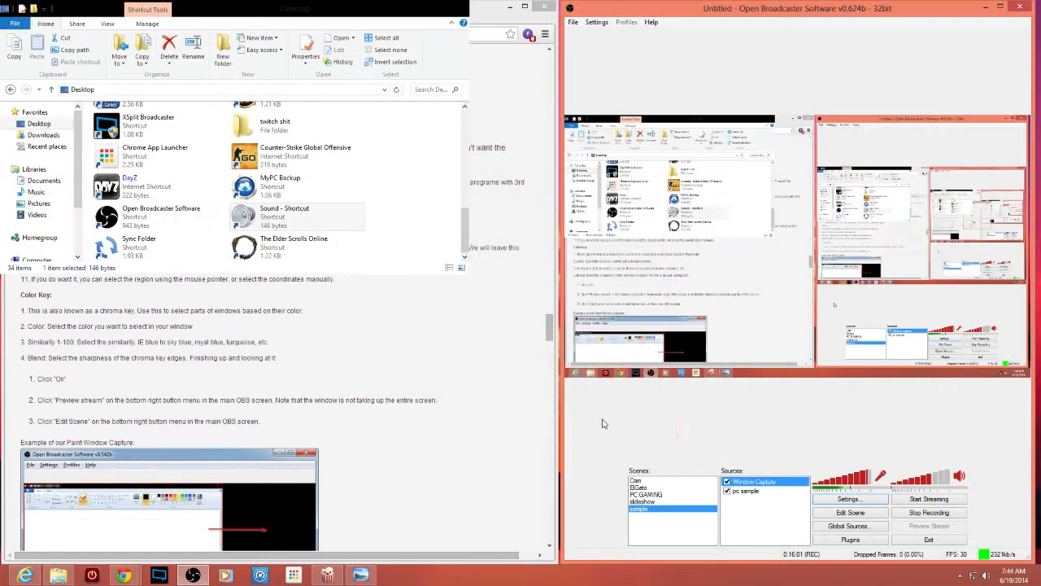
Preview the ElGato scene, then return to the sample scene and view it with the pc sample source temporarily hidden.
click(642, 487)
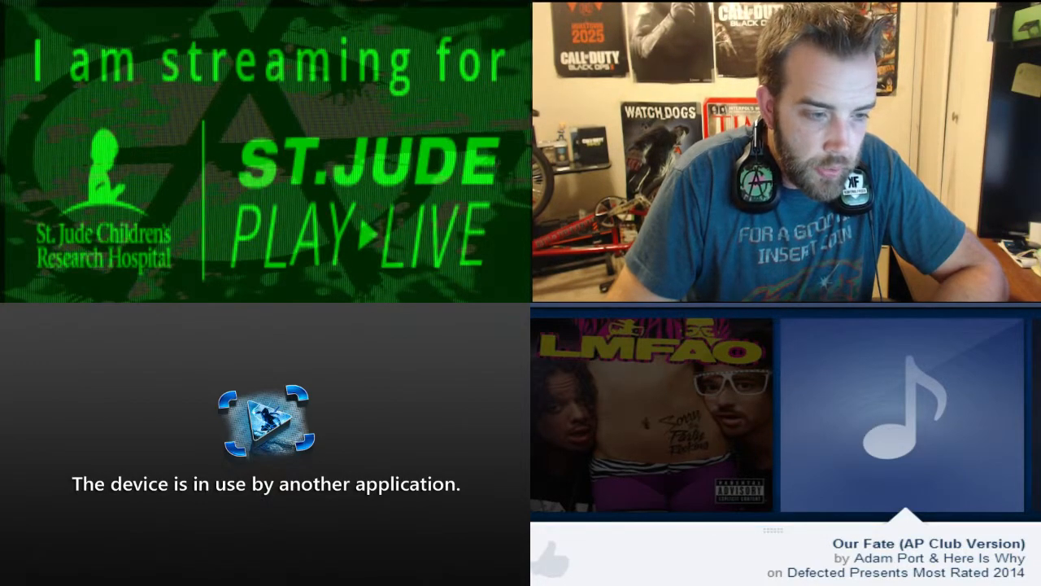
click(647, 509)
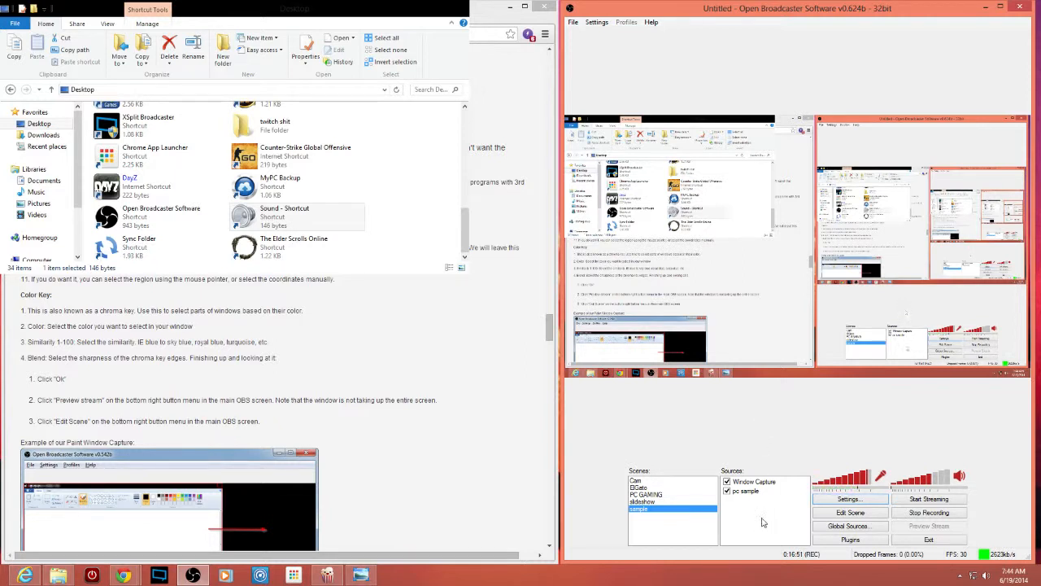
right_click(754, 493)
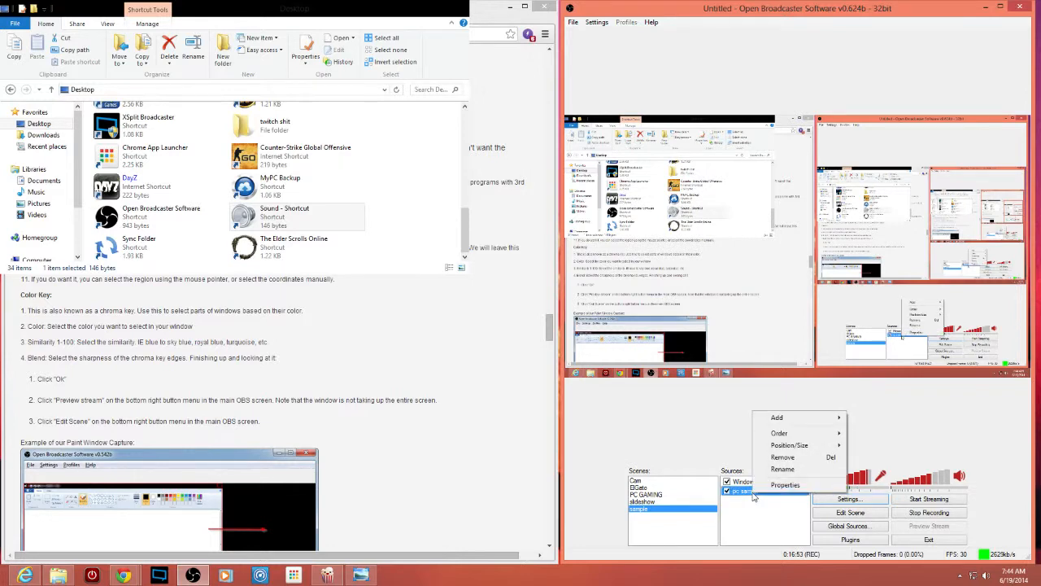
right_click(739, 500)
click(727, 490)
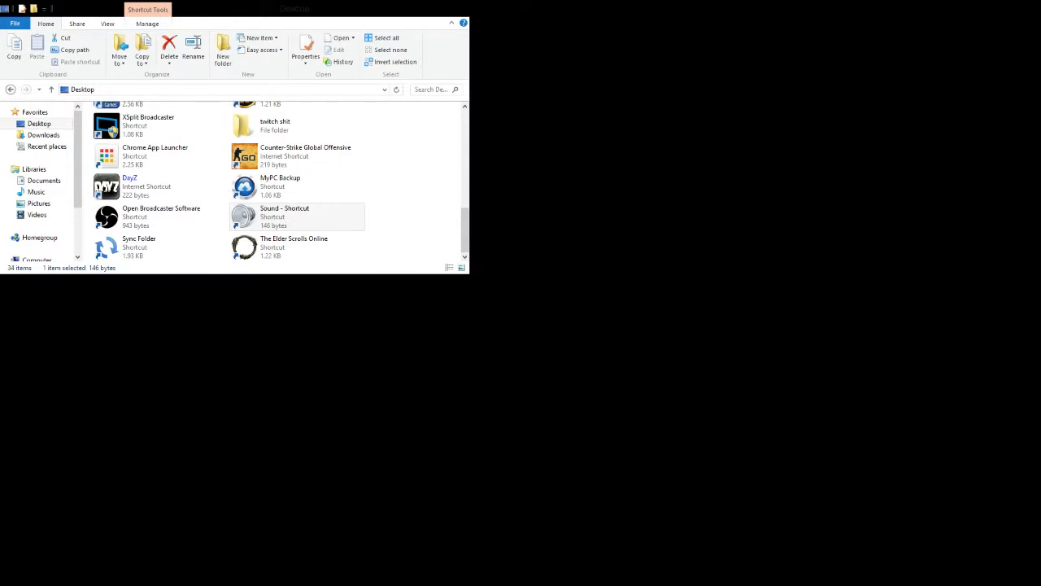
click(727, 490)
Hide the Window Capture source and delete it from the sample scene.
click(728, 482)
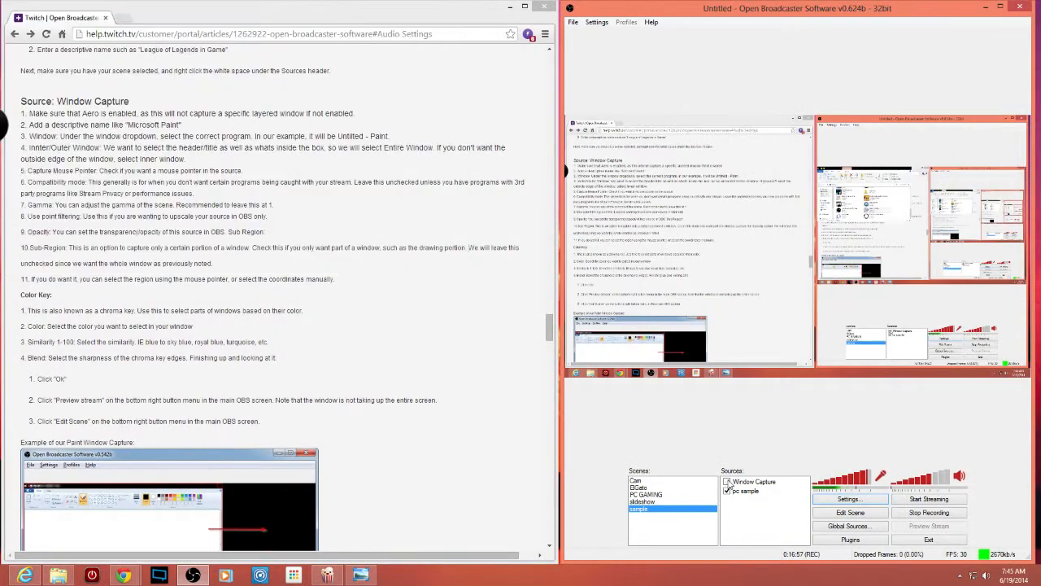
right_click(766, 482)
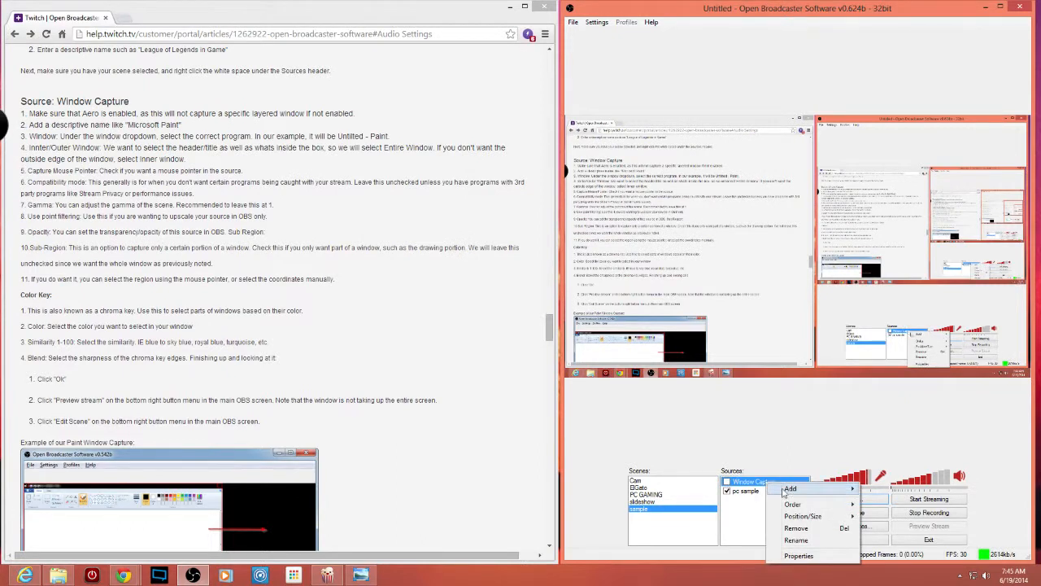
click(815, 529)
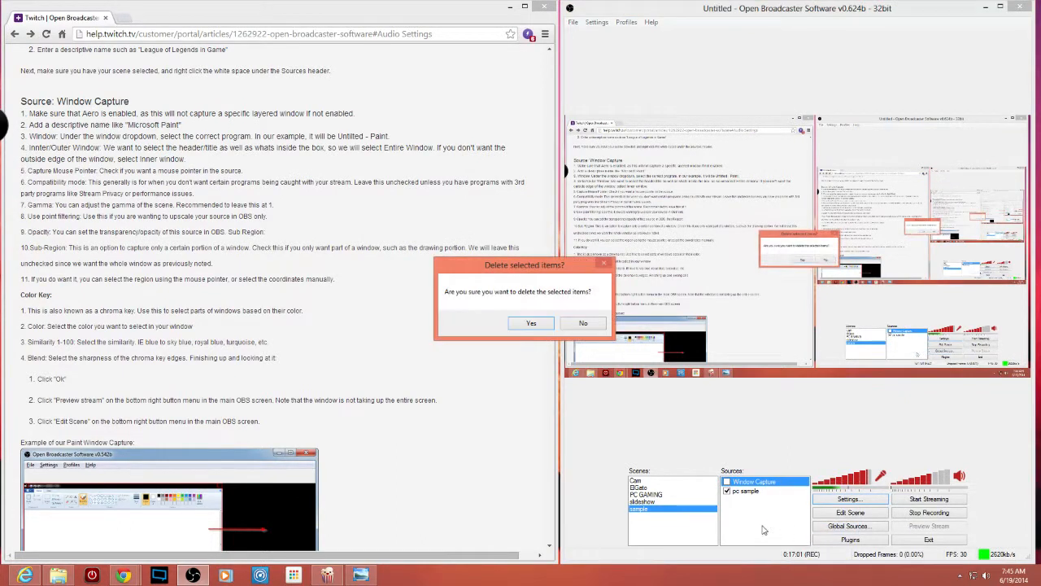
click(522, 324)
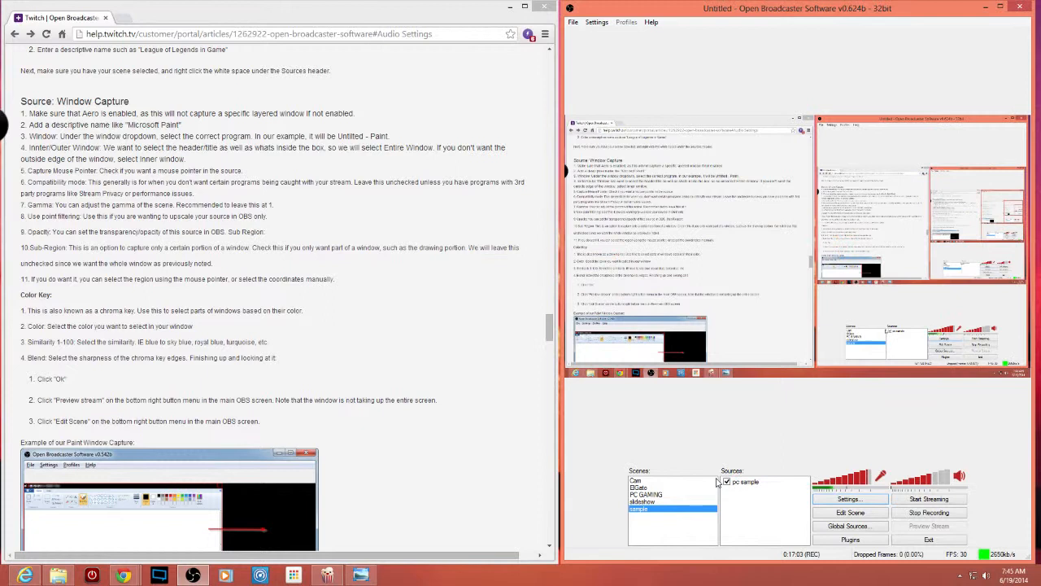
Add an image source named Image to the sample scene.
right_click(752, 510)
mouse_move(777, 515)
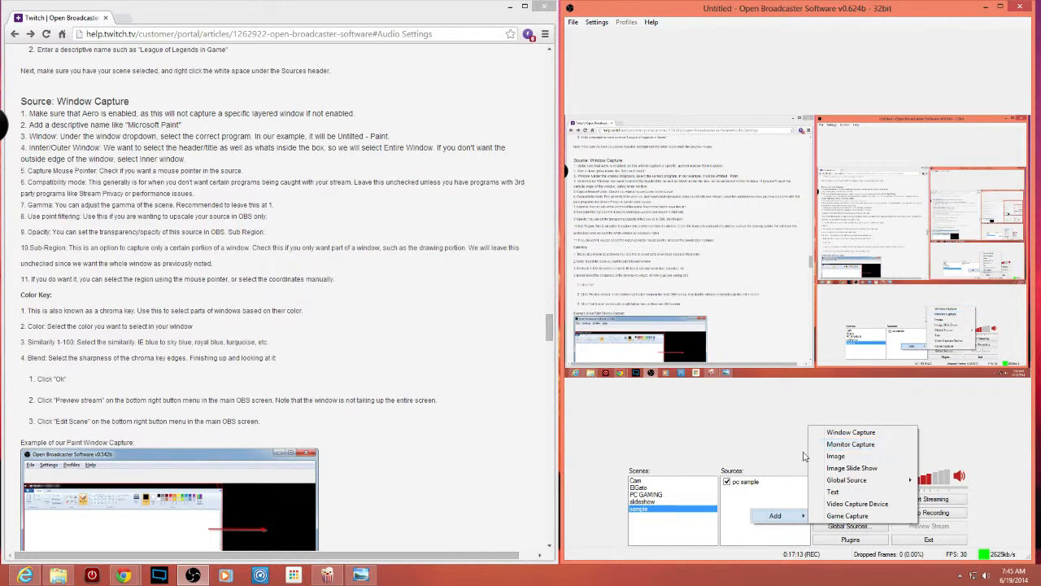
click(867, 457)
click(554, 299)
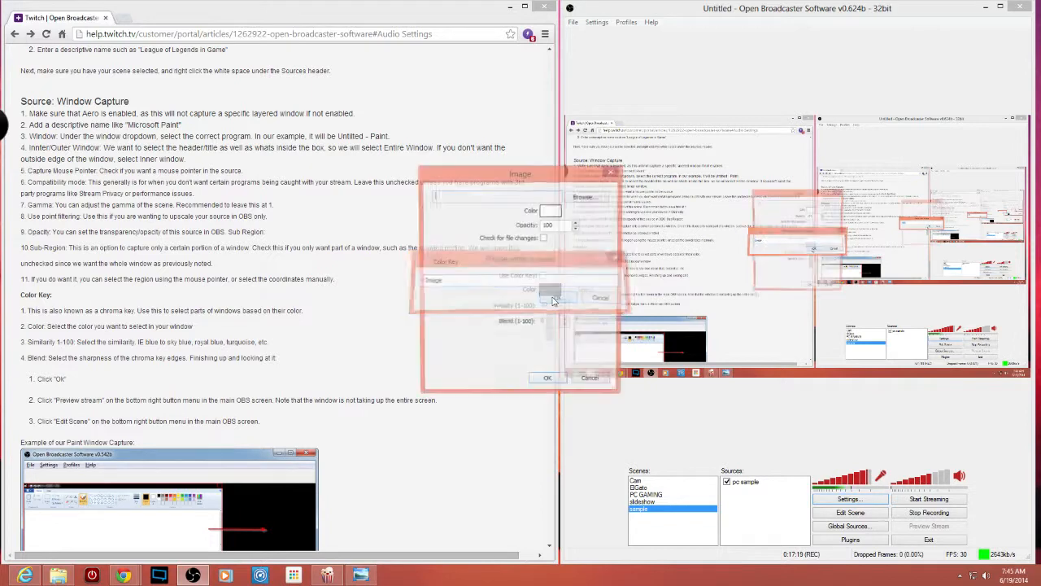
Load the Abnormal overlay file from the Backgrounds folder into the new image source and confirm its settings.
click(582, 198)
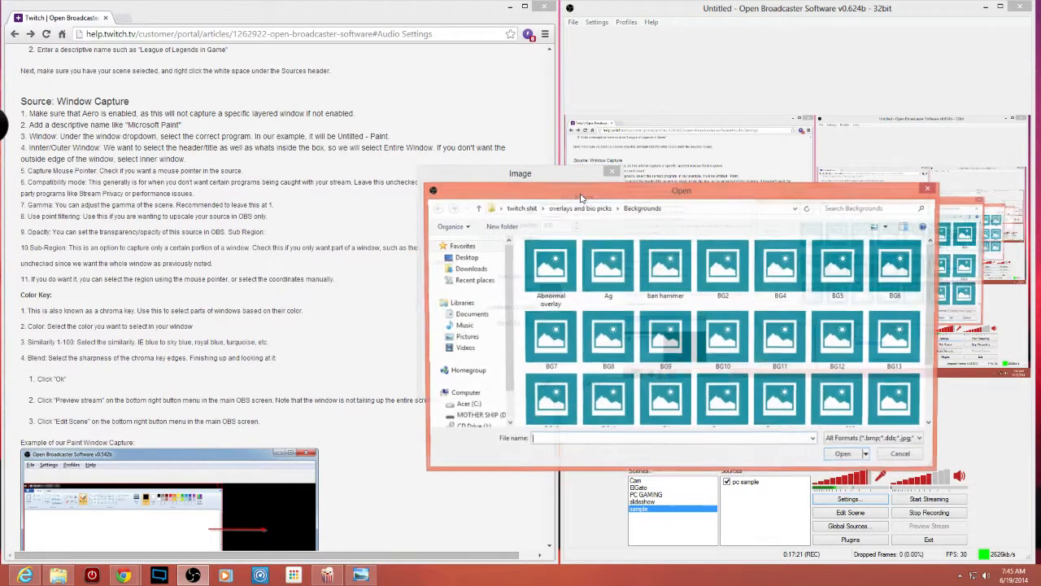
click(553, 280)
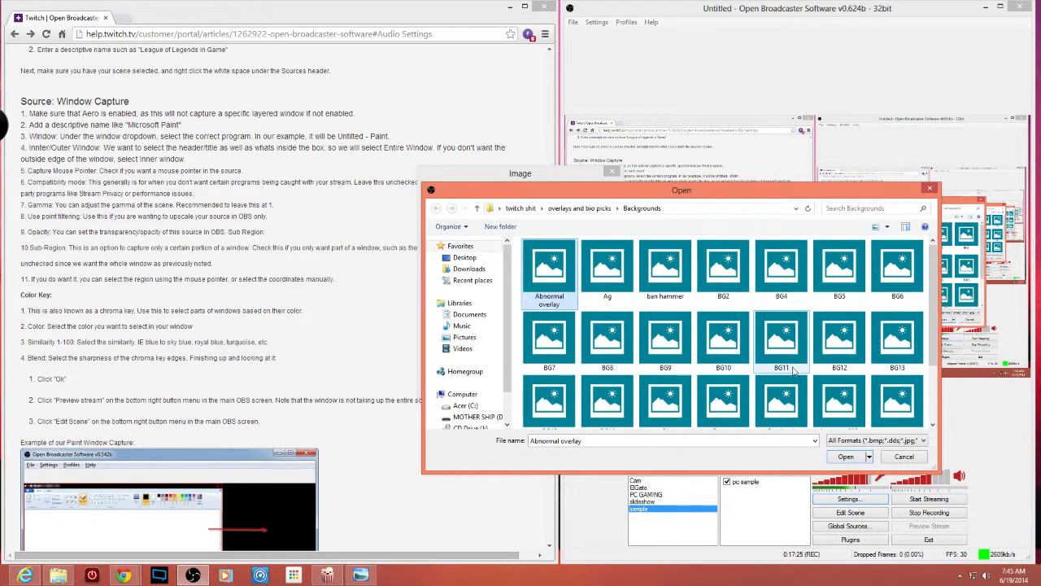
scroll(893, 389, down, 2)
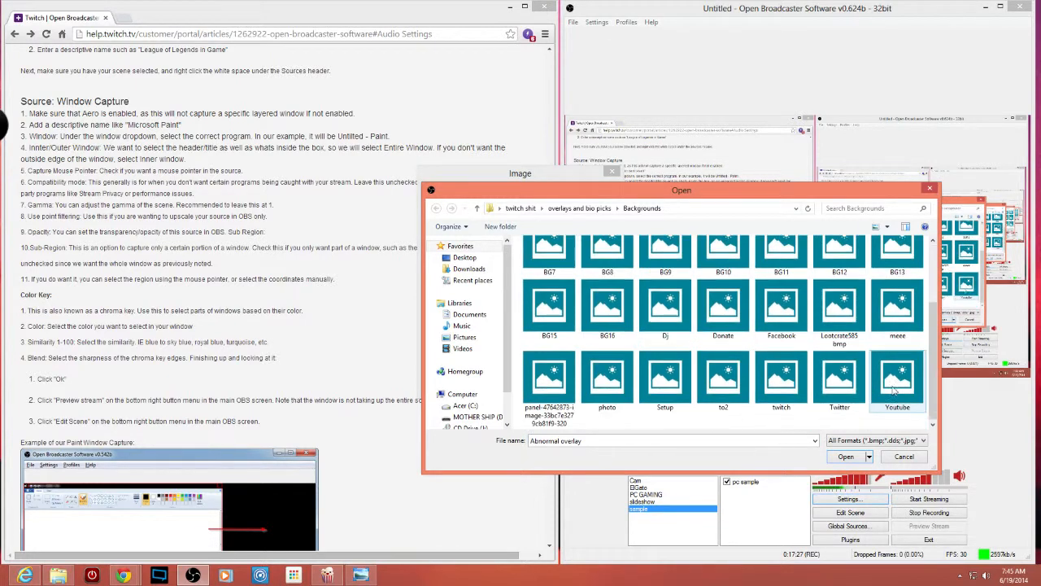
scroll(889, 399, up, 2)
scroll(885, 404, down, 2)
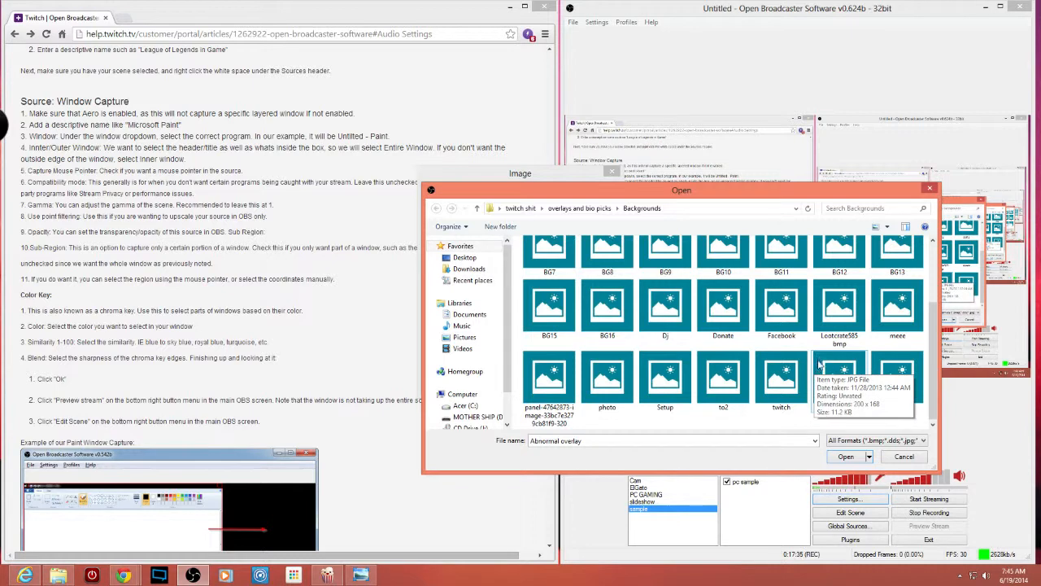
scroll(637, 373, up, 3)
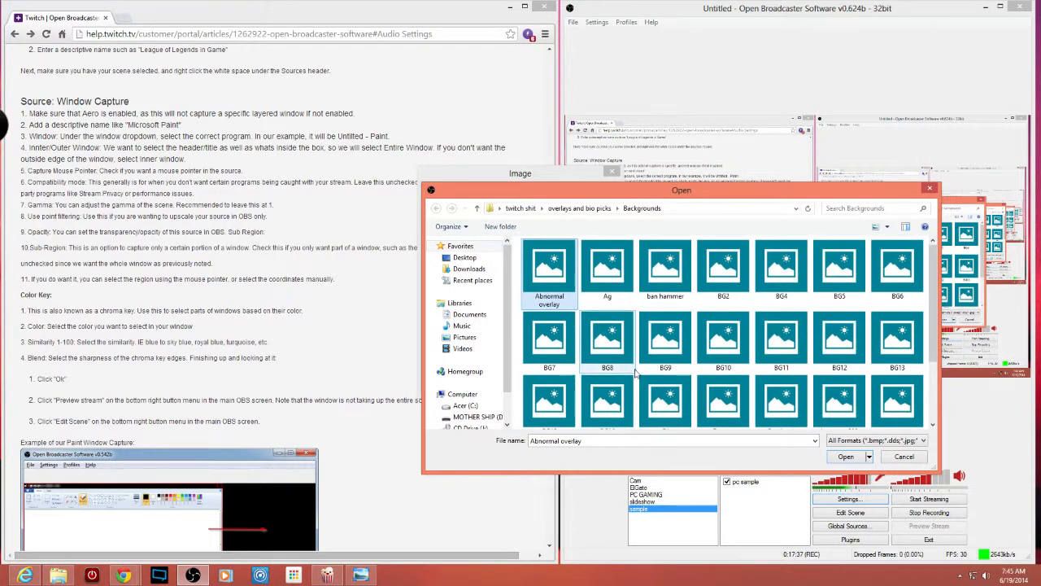
key(Return)
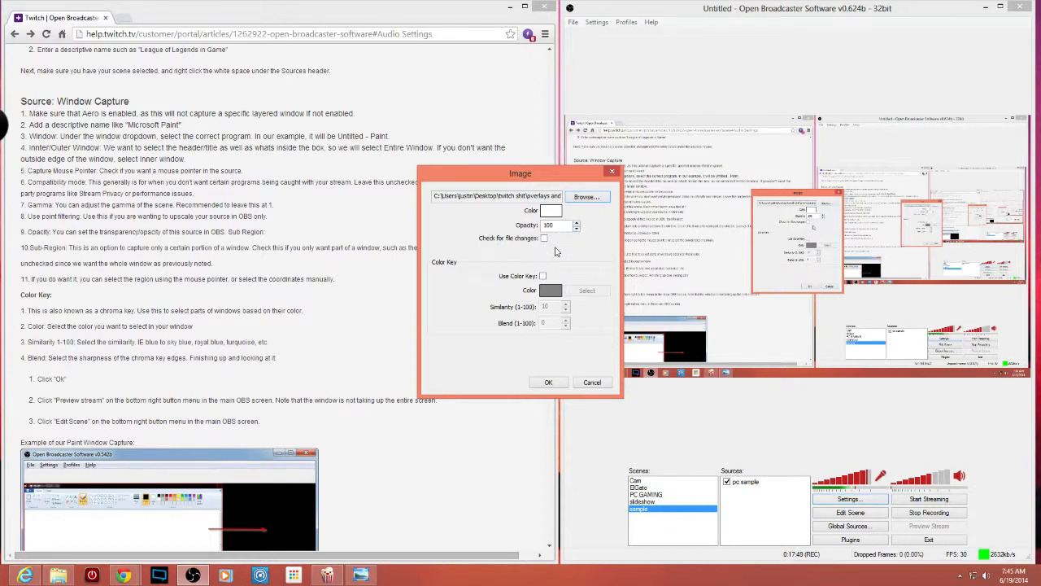
click(548, 383)
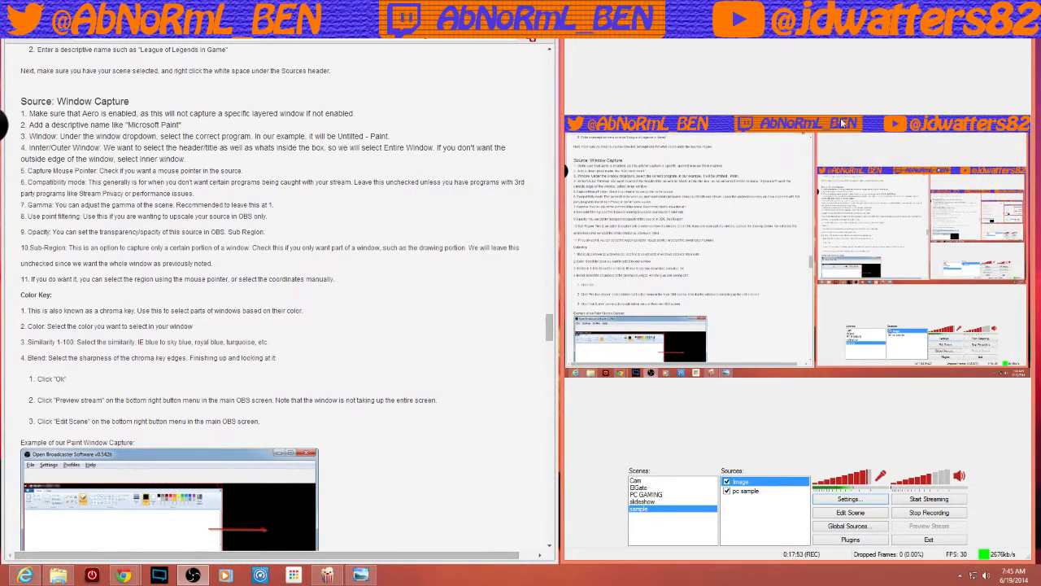
Switch to the PC GAMING scene and move its dora source to the bottom of the source order.
click(754, 492)
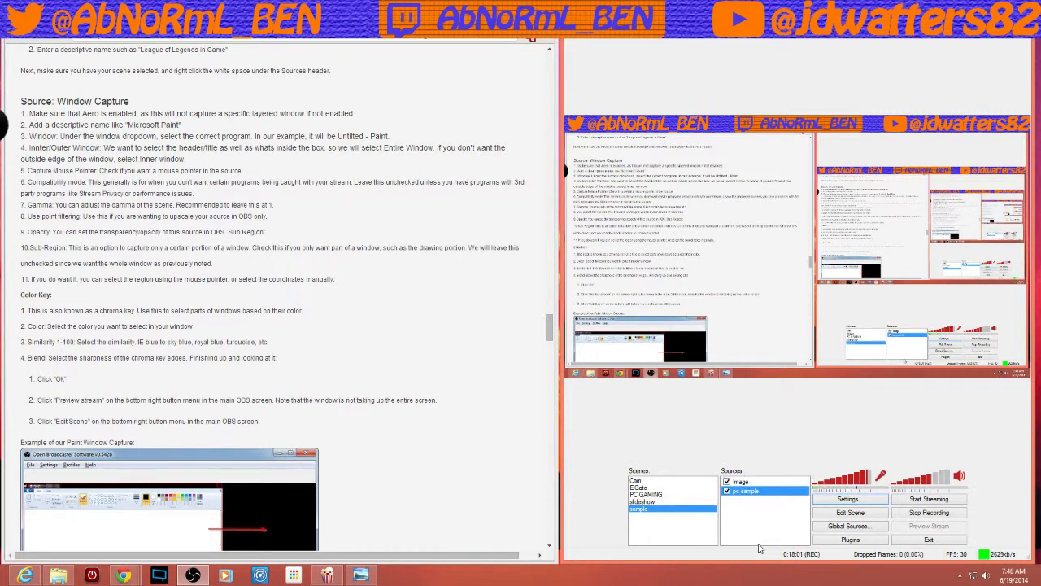
click(648, 495)
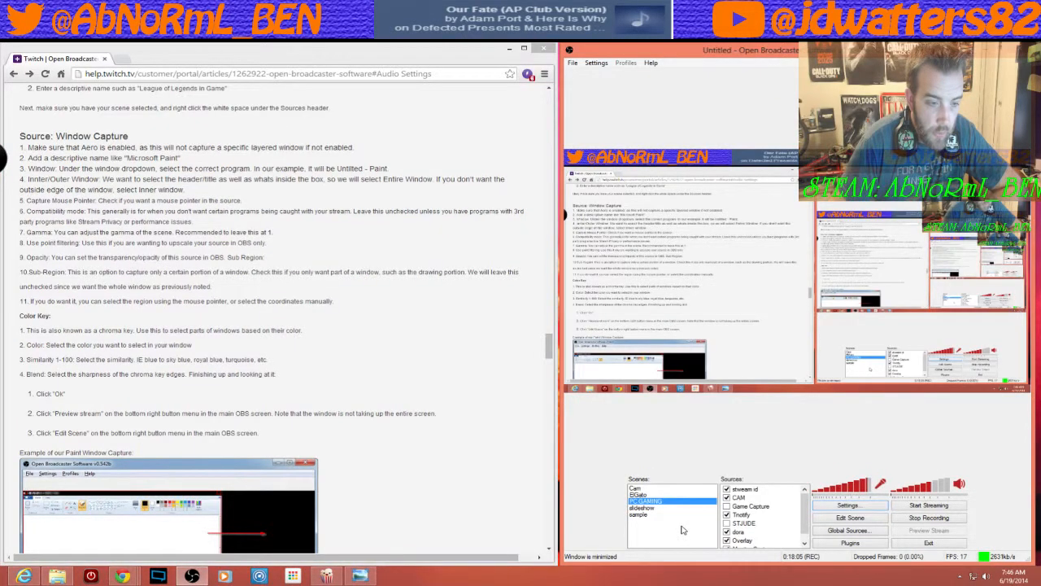
right_click(750, 532)
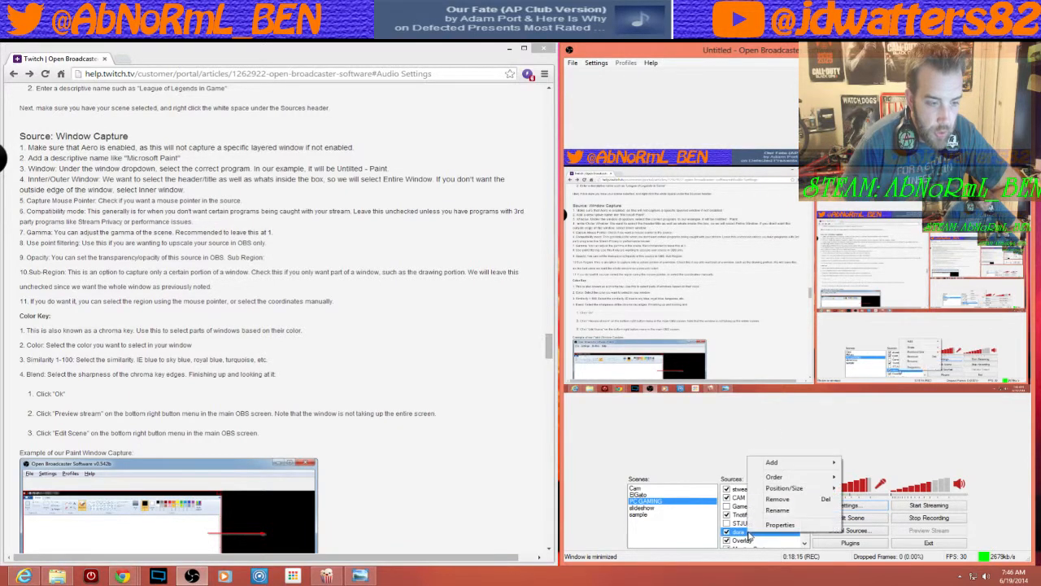
mouse_move(797, 478)
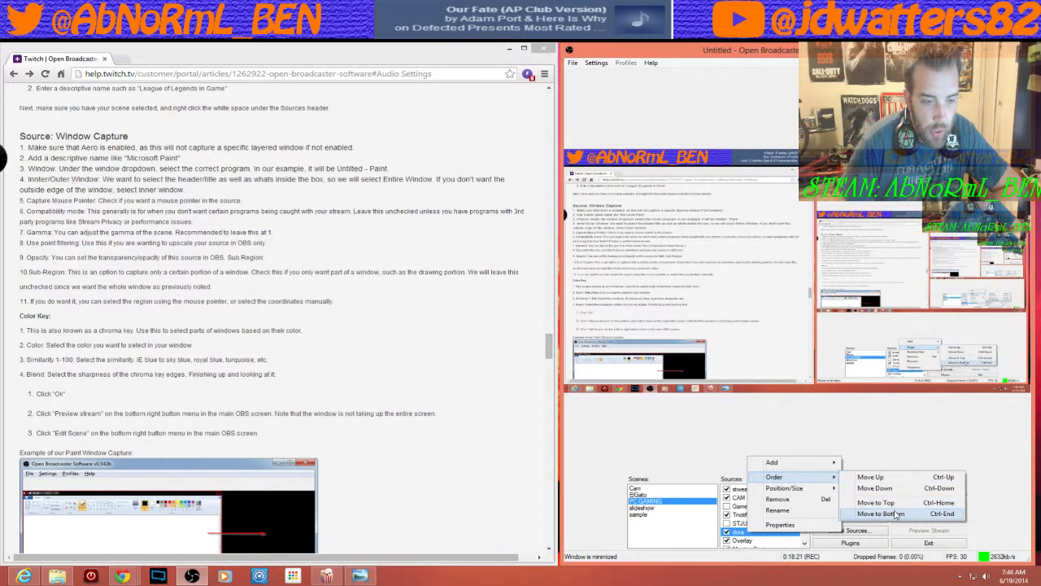
click(895, 503)
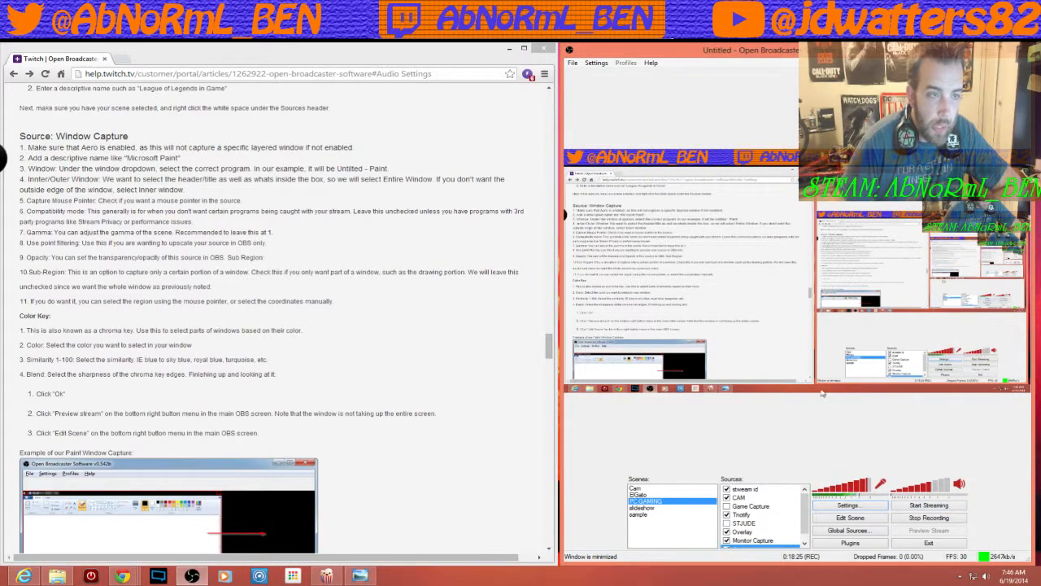
Move the dora source to the top of the PC GAMING source order and return to the sample scene.
click(777, 546)
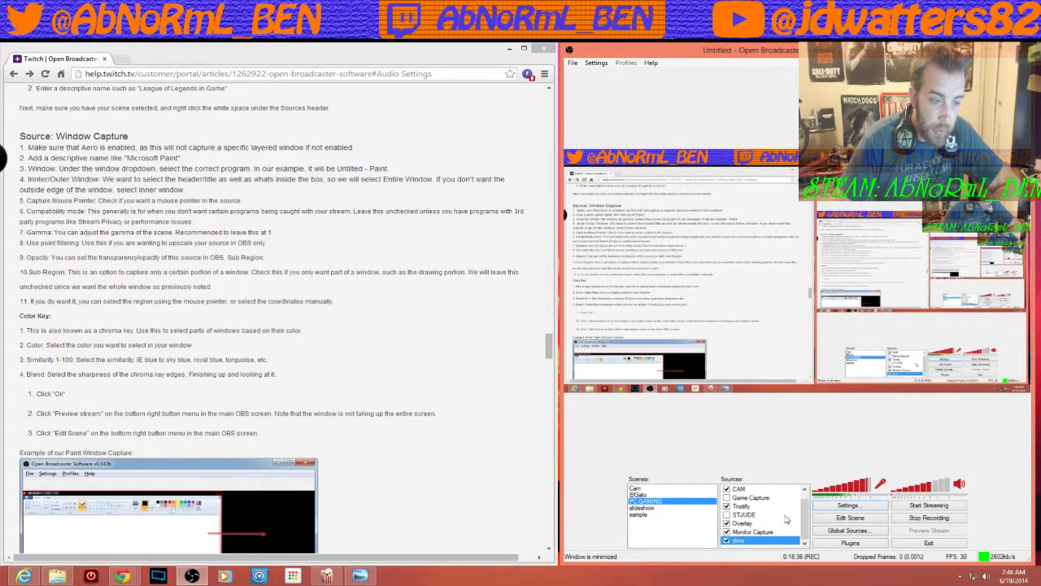
right_click(754, 545)
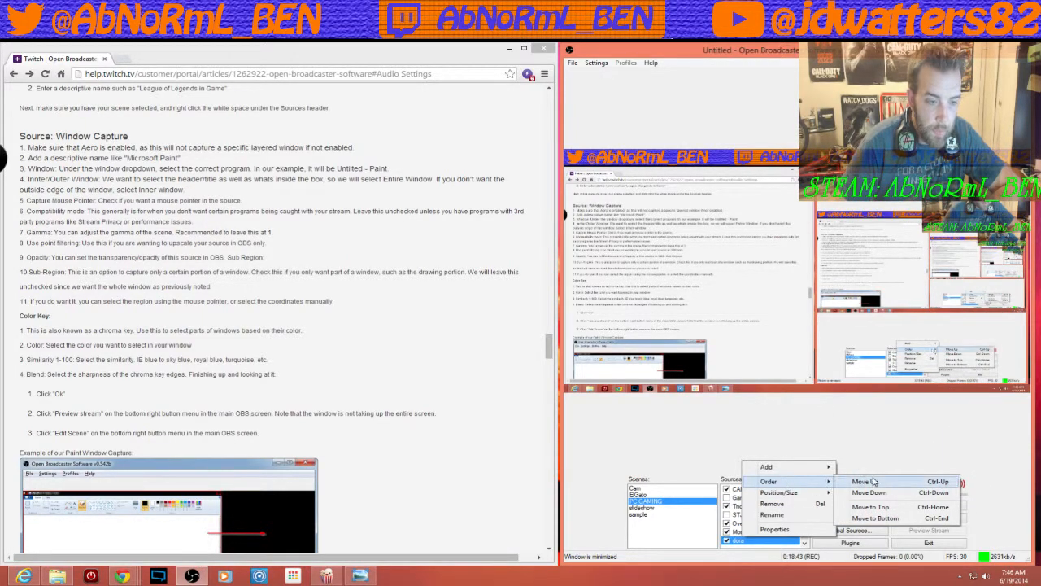
click(871, 507)
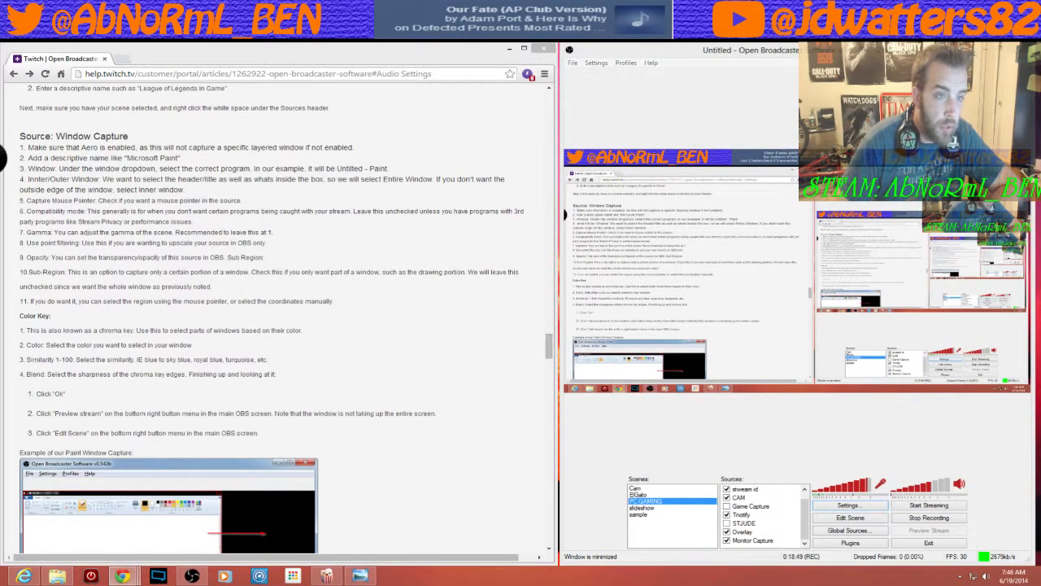
click(647, 515)
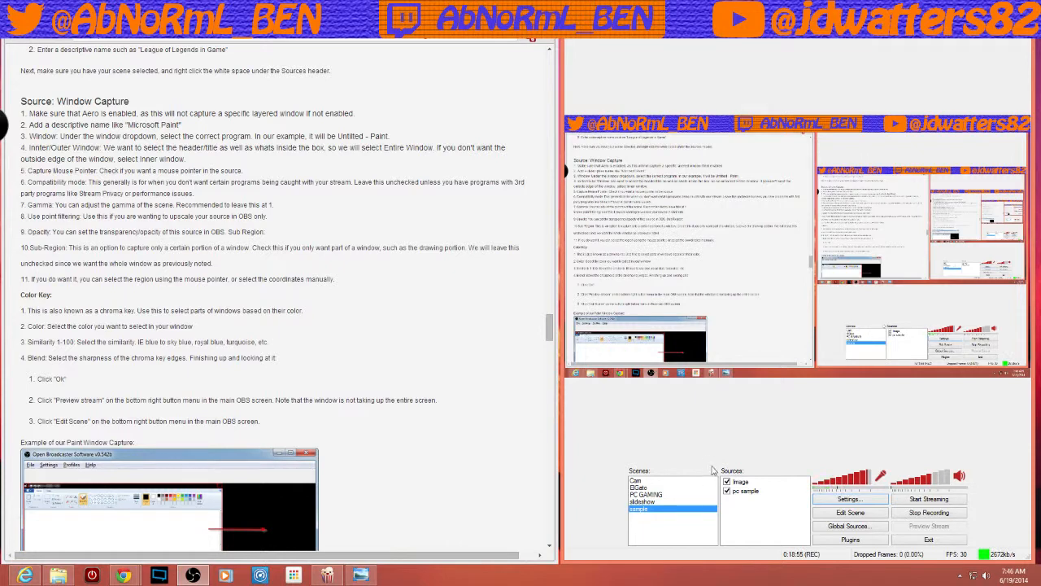
Try to add an image slide show source named Image Slide Show to the sample scene.
right_click(758, 520)
mouse_move(785, 526)
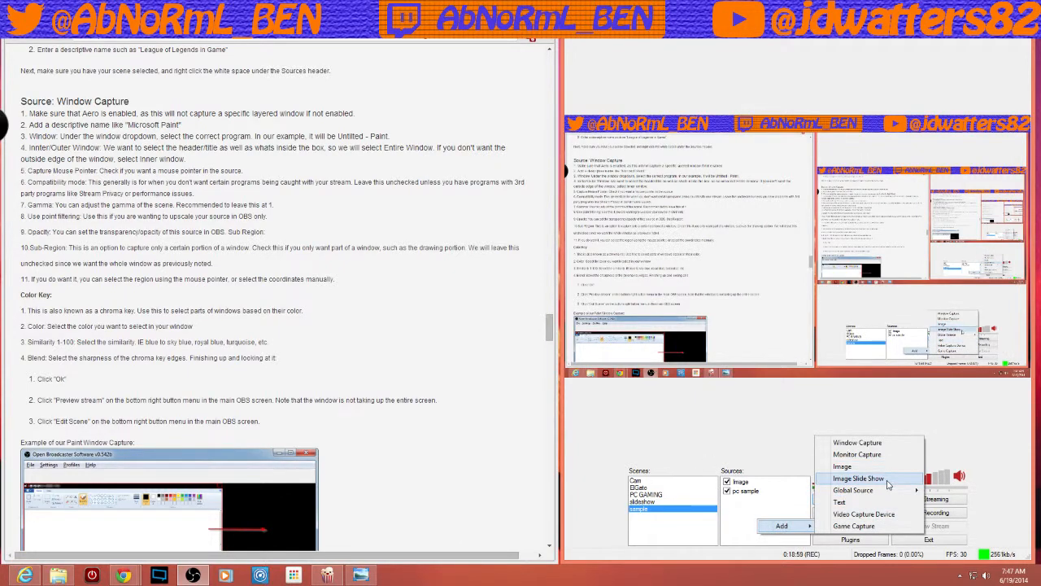
click(858, 479)
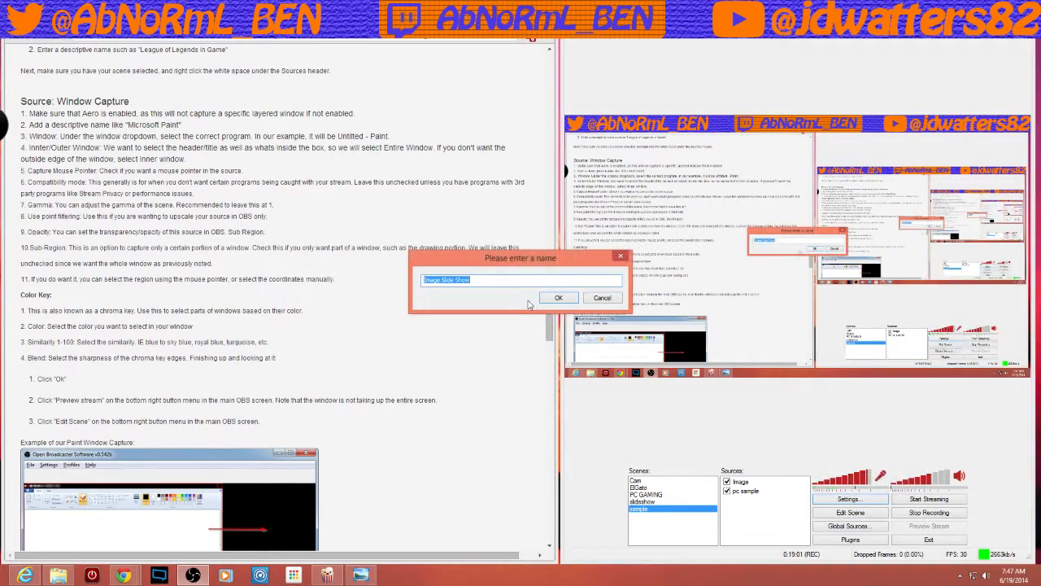
click(570, 300)
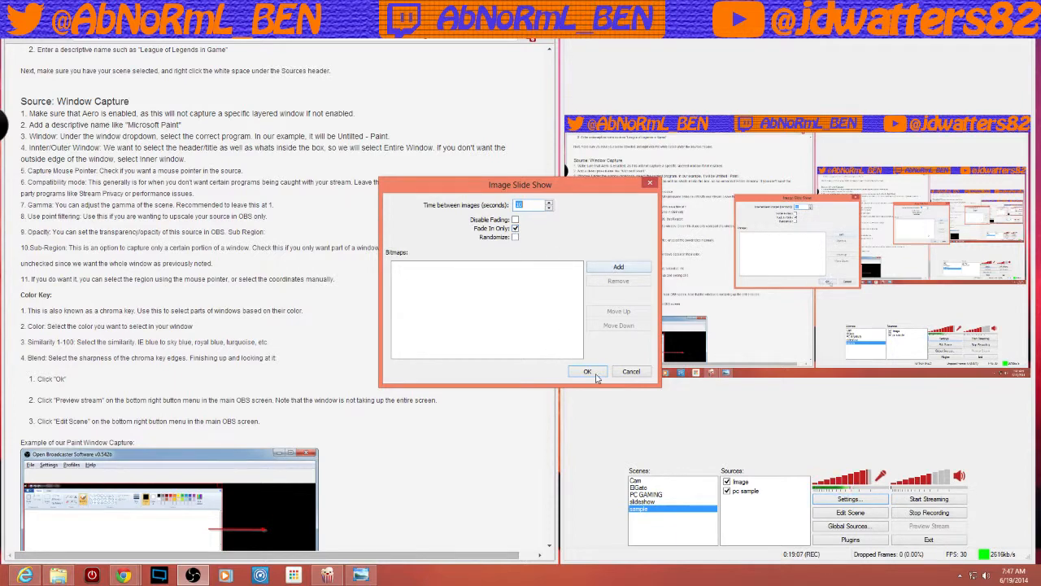
Fill the slide show with all images from the Backgrounds folder, set it to randomize, and discard the source.
click(616, 269)
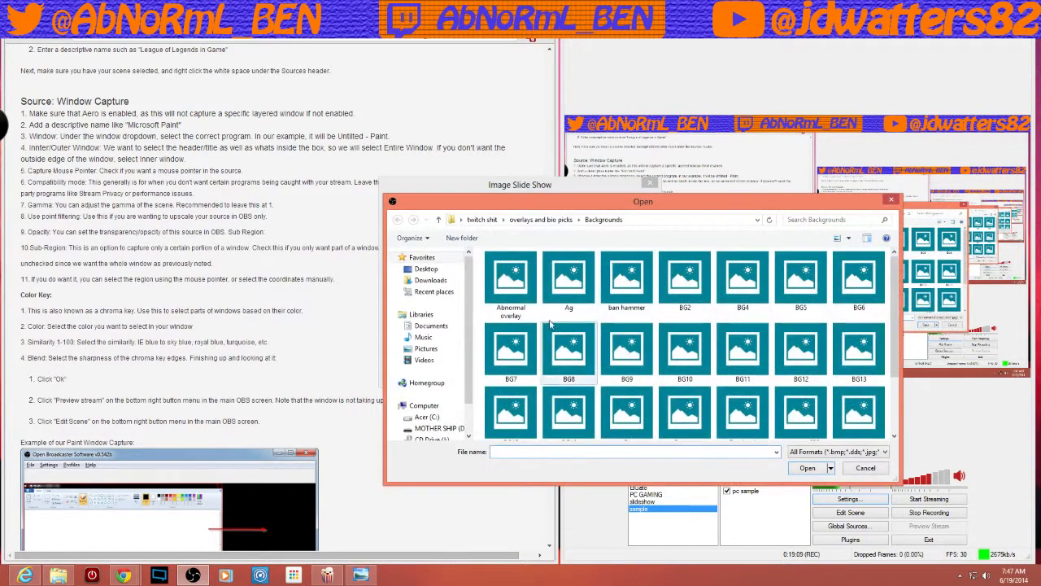
drag(484, 270, 843, 471)
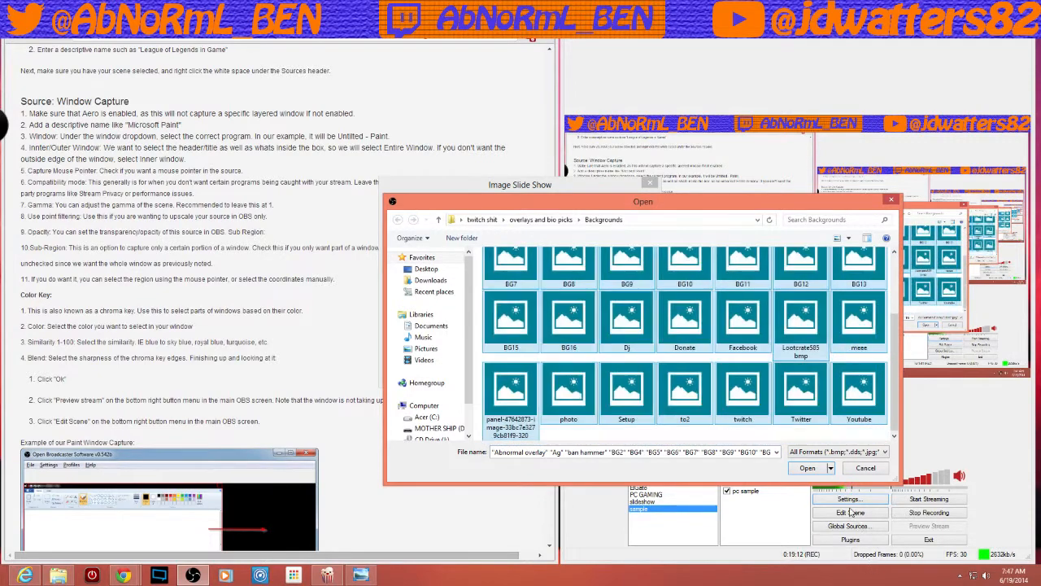
click(810, 471)
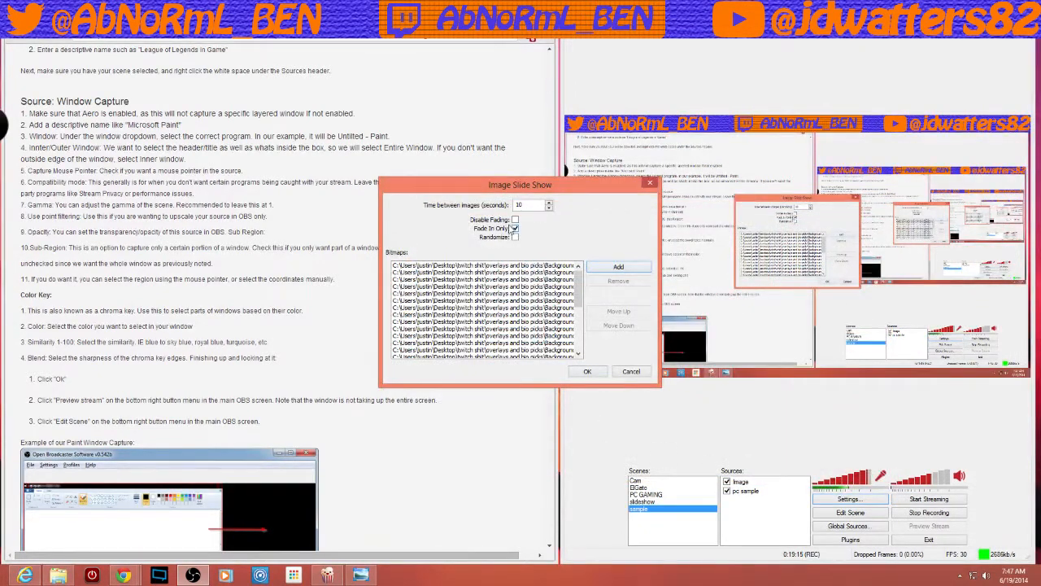
click(515, 237)
click(631, 373)
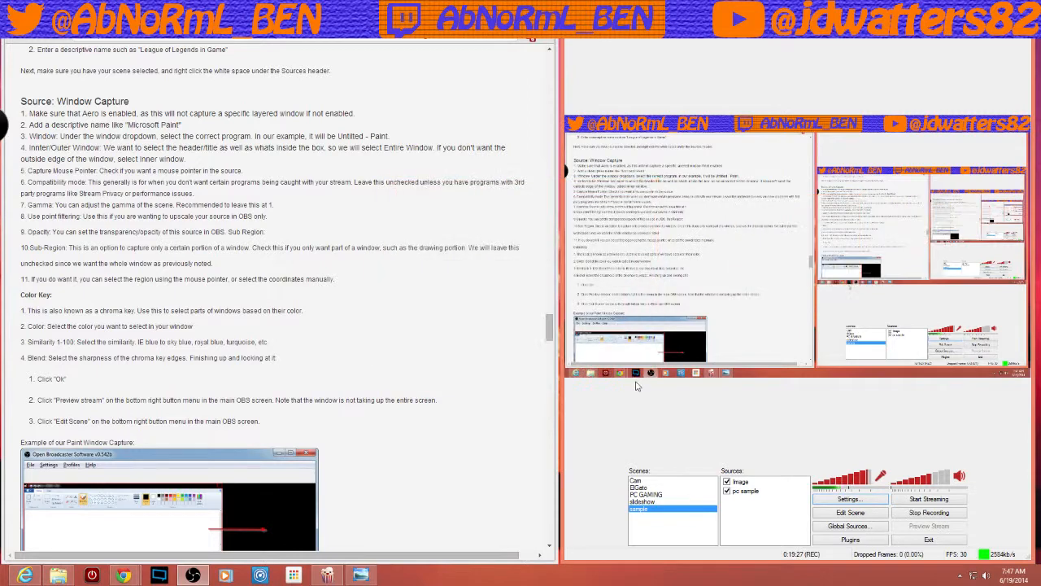
Add a text source named Text to the sample scene.
right_click(744, 525)
mouse_move(757, 533)
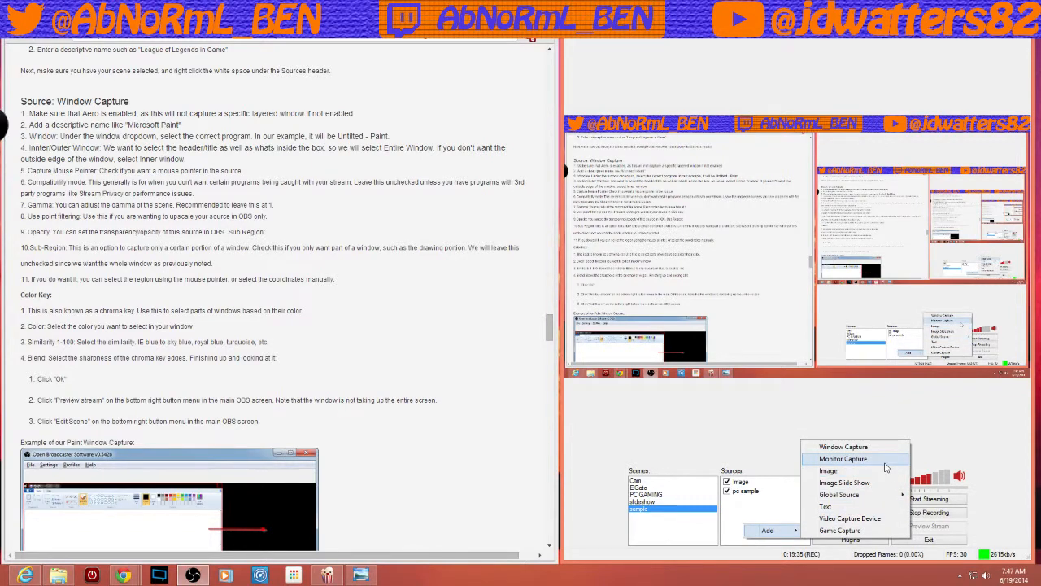
mouse_move(883, 499)
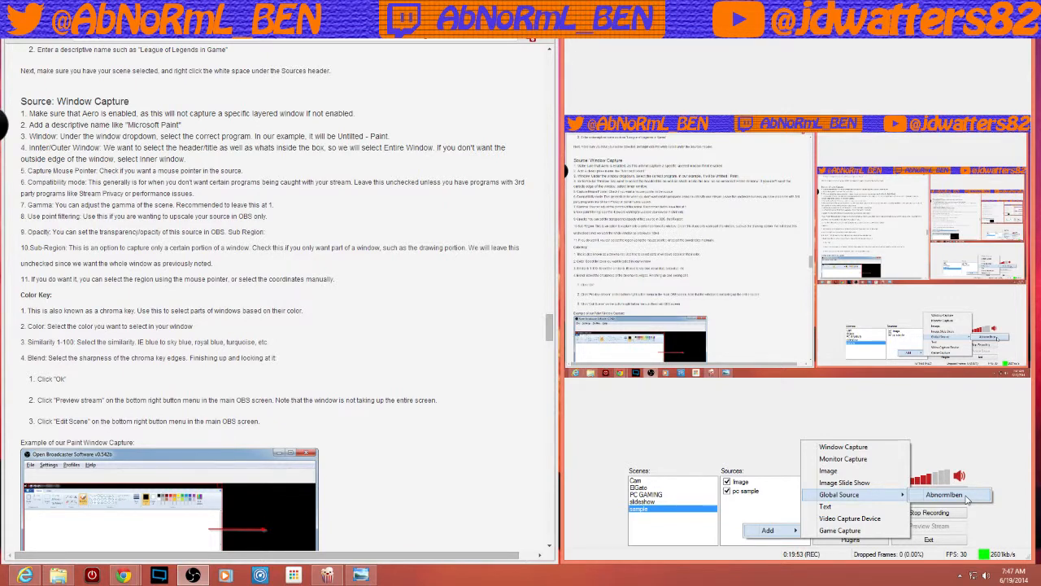
click(840, 508)
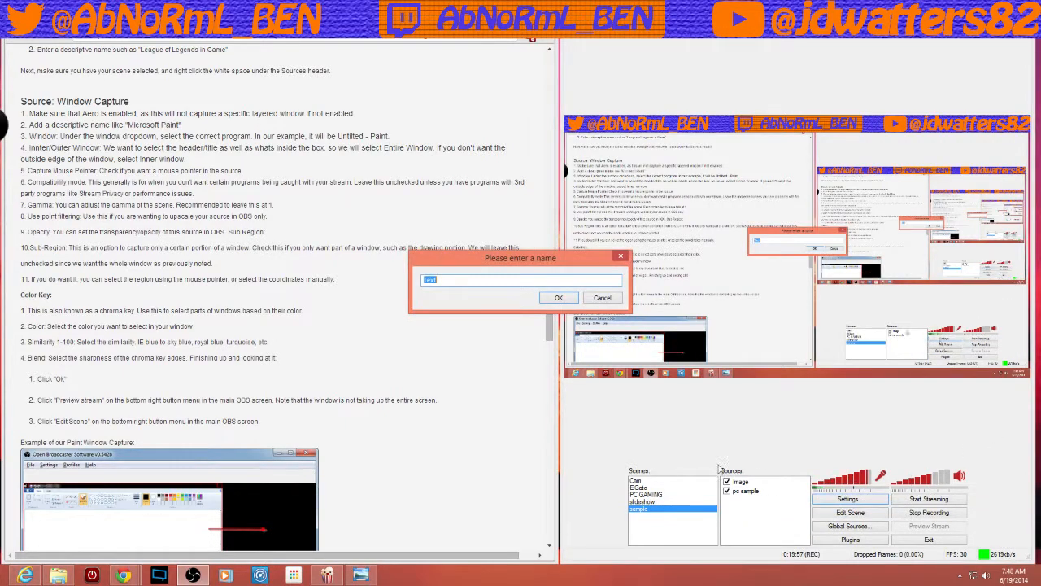
click(559, 299)
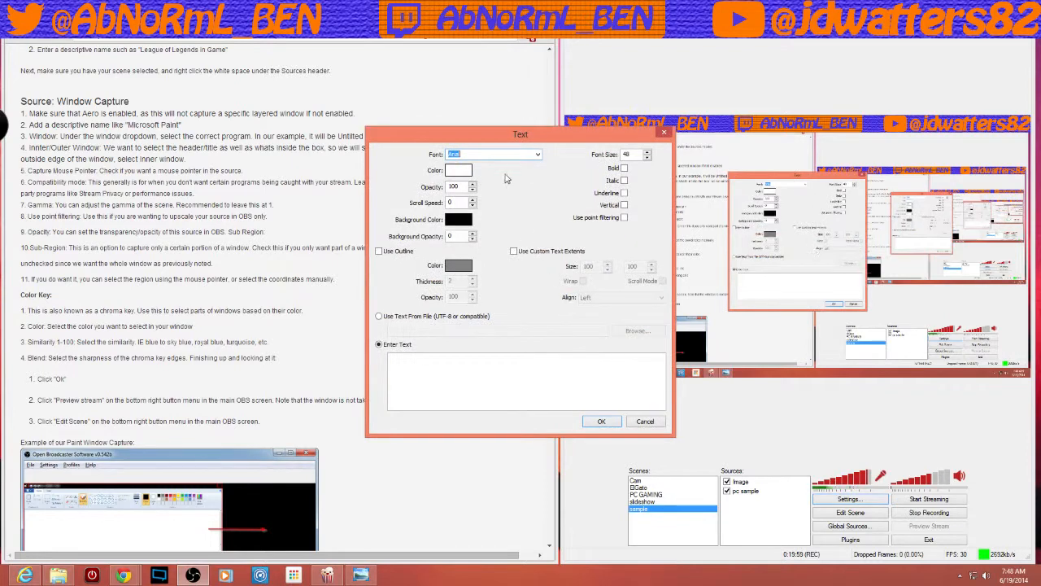
Set the text font to University Roman LET Plain:1.0 at size 60 with bold and italic enabled.
click(538, 156)
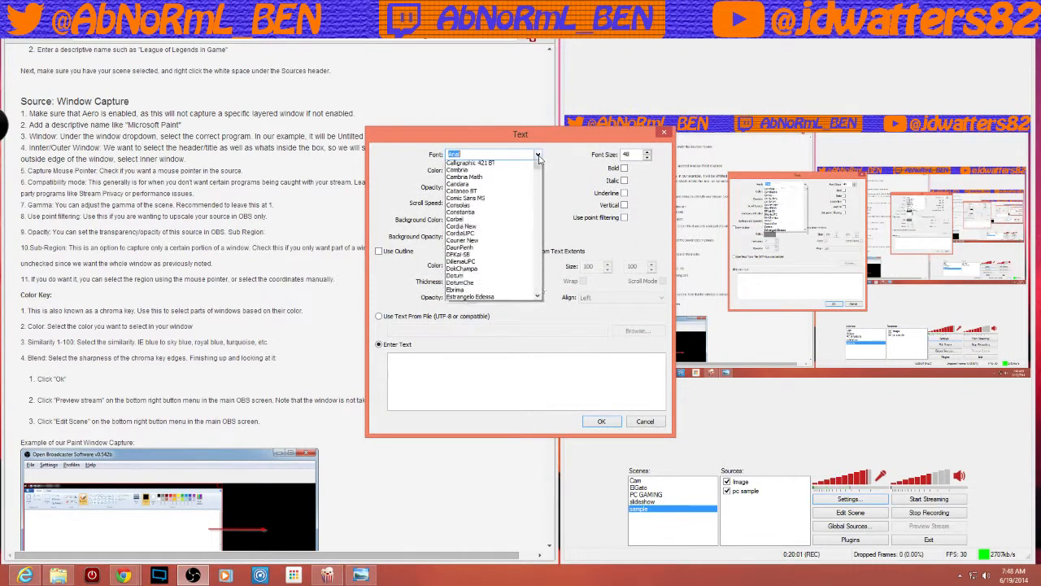
drag(536, 226, 533, 355)
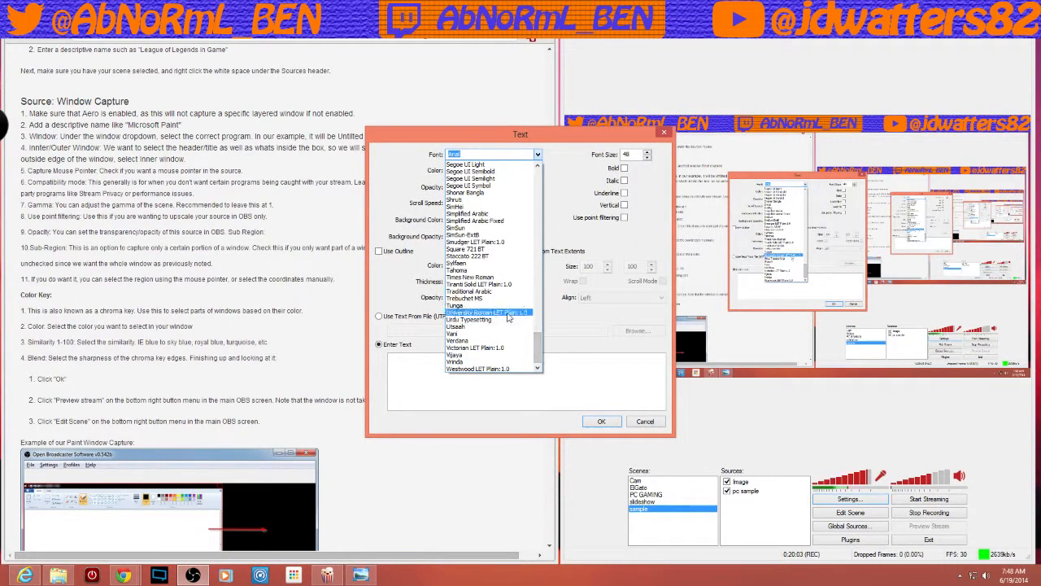
click(487, 312)
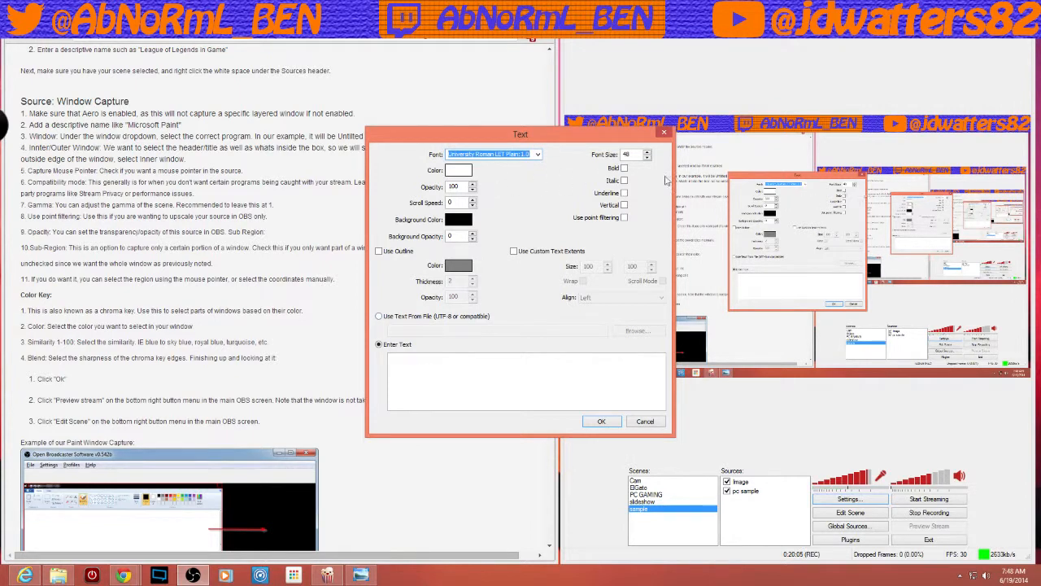
double_click(626, 153)
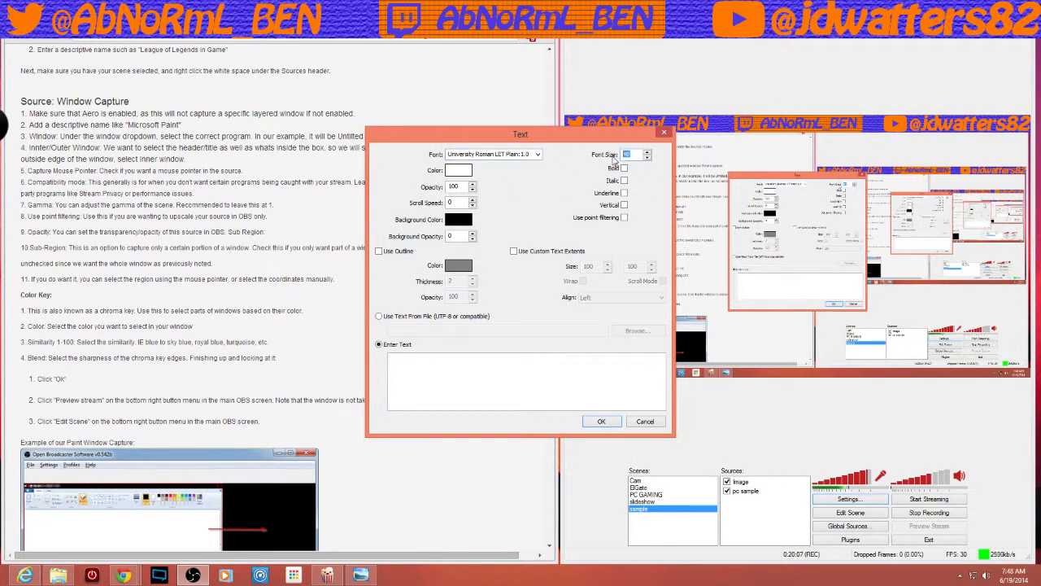
text(60)
click(624, 167)
click(624, 180)
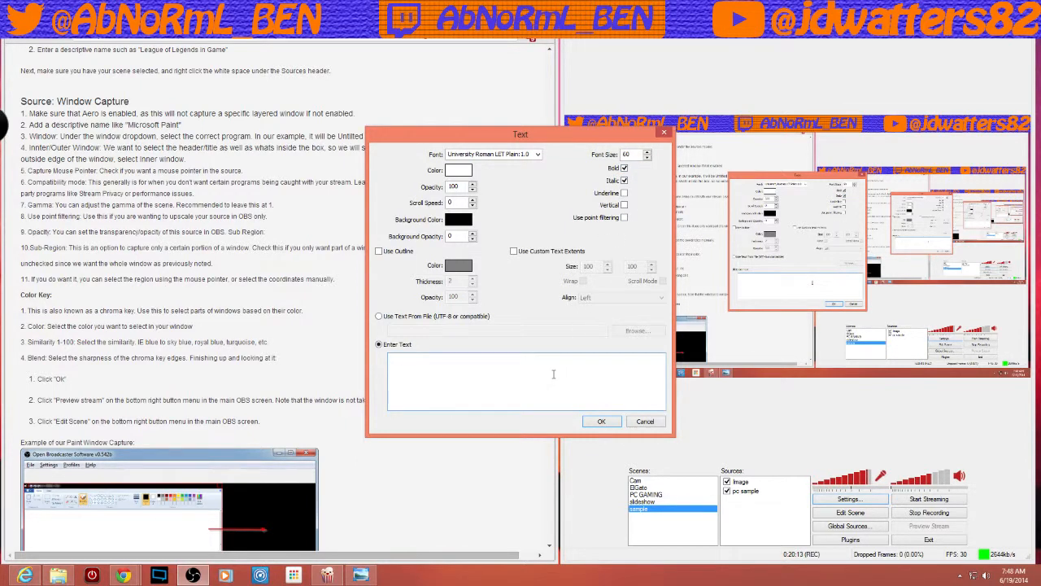
Enter AbNoRmL_BEN as the source's text and try out bright green and grey as the text color.
text(AbNoRmL_BEN)
click(468, 172)
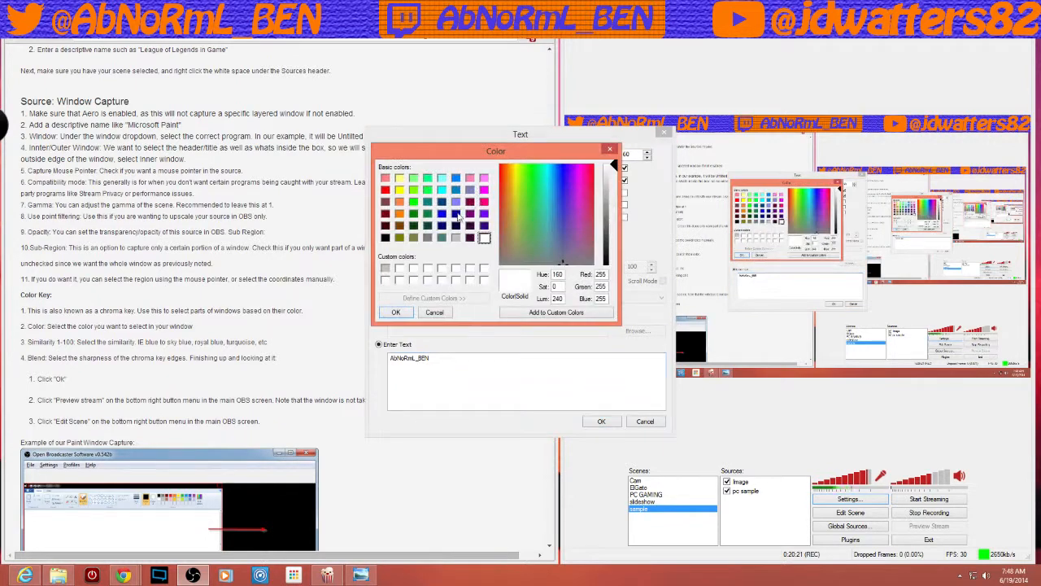
click(415, 202)
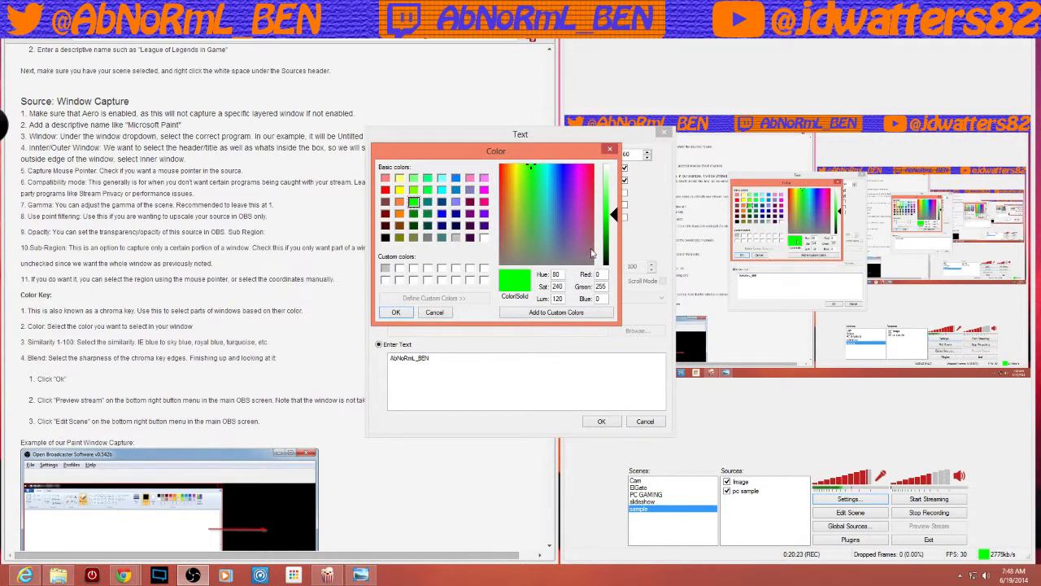
drag(572, 208, 537, 198)
click(415, 202)
click(385, 271)
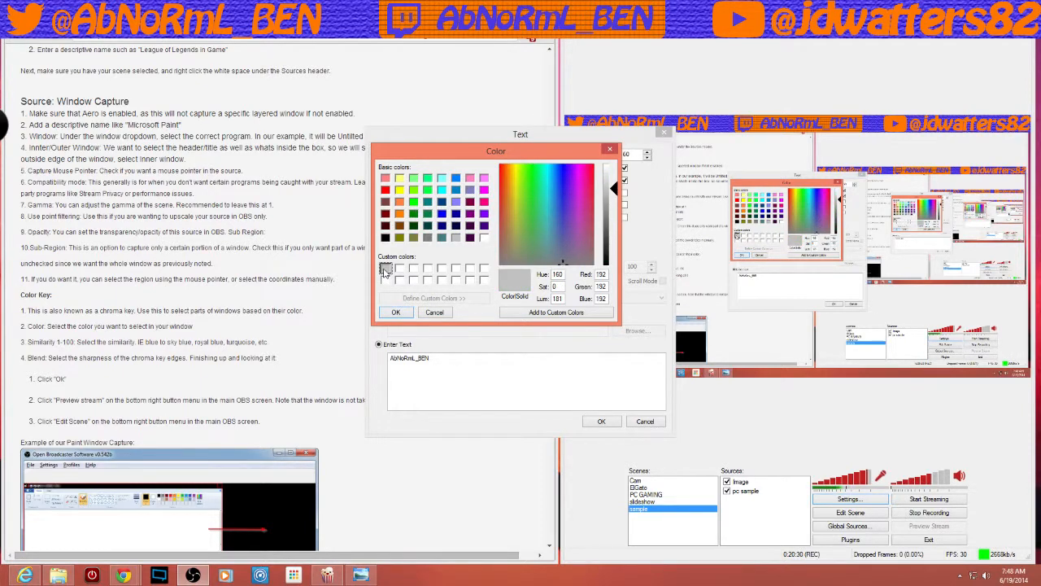
Save lime green (128, 255, 0), dark blue (0, 0, 160) and dark purple (64, 0, 128) as custom colors.
click(415, 192)
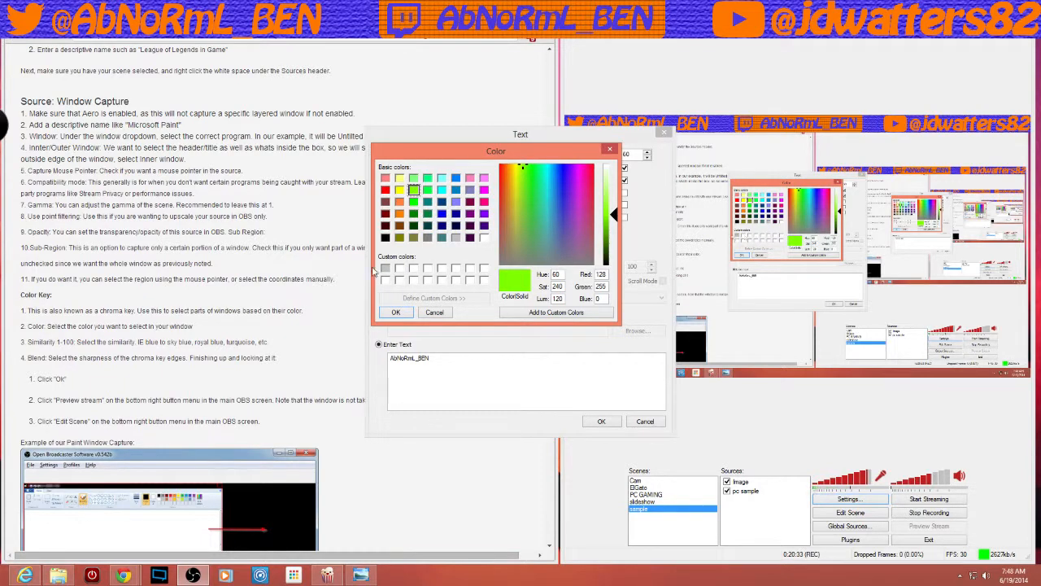
click(537, 315)
click(456, 214)
click(552, 313)
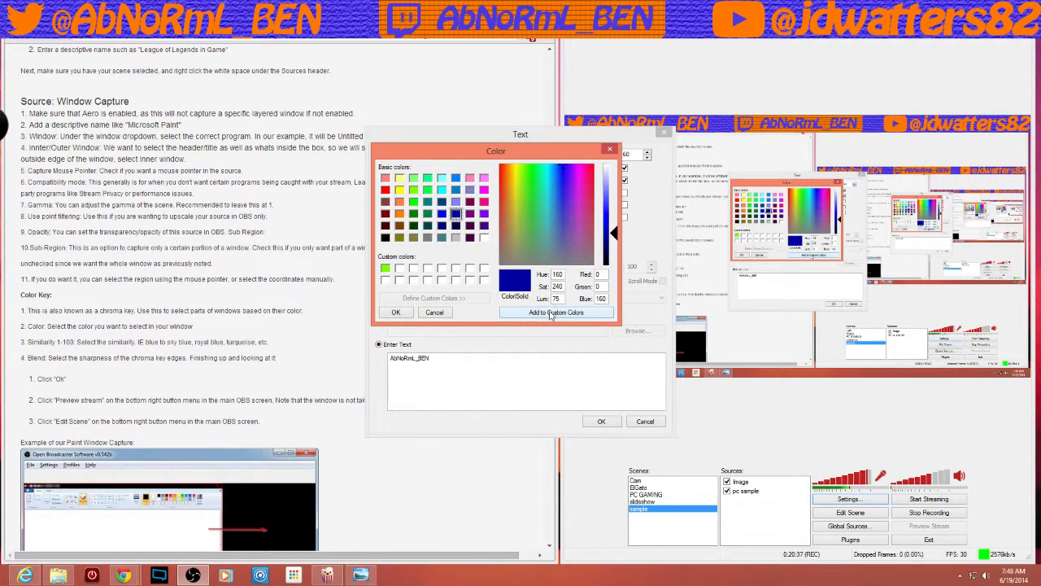
click(483, 281)
click(484, 225)
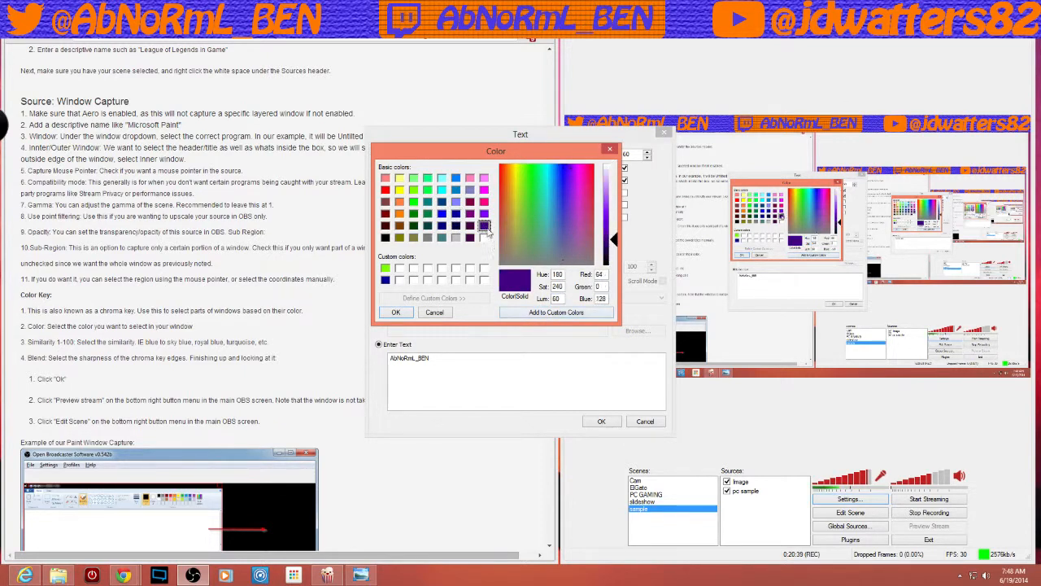
click(529, 313)
Set the text color to bright green (0, 255, 0) and confirm the text source.
click(428, 202)
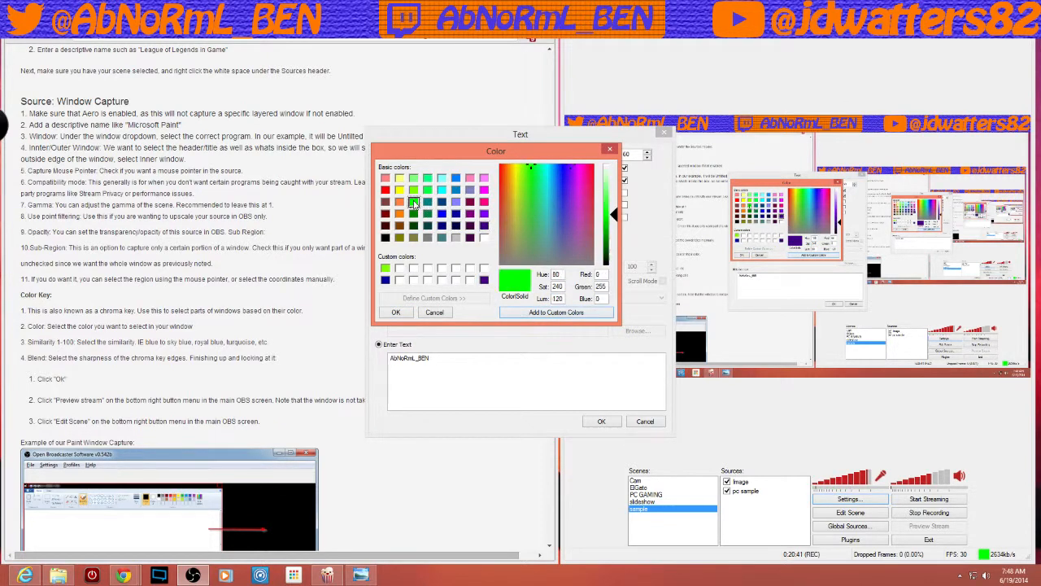
click(401, 312)
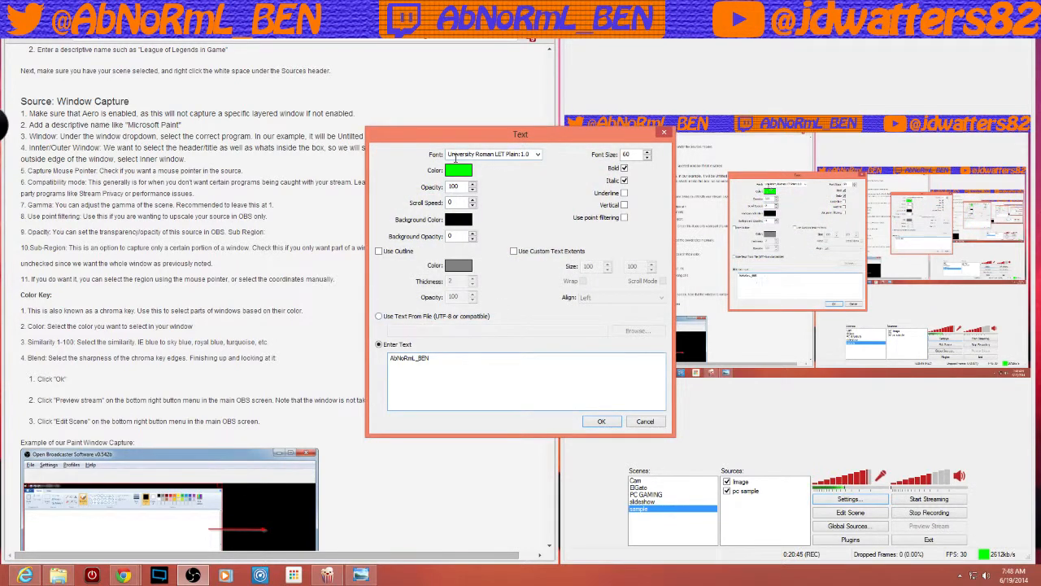
click(624, 181)
click(601, 420)
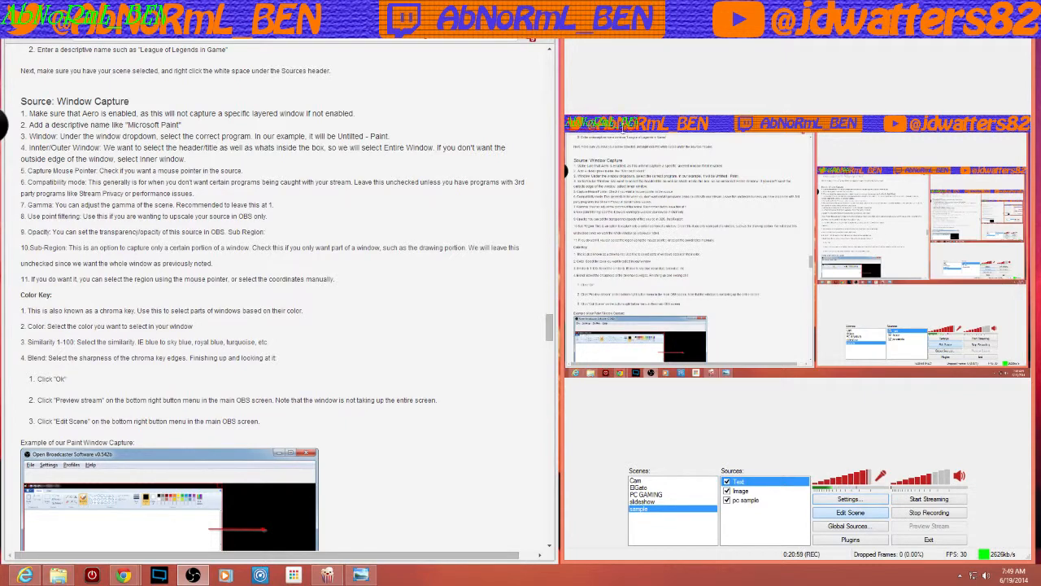
Move the green text over the center banner in the preview, scale it to fit the banner and fine-tune its position.
drag(623, 129, 879, 159)
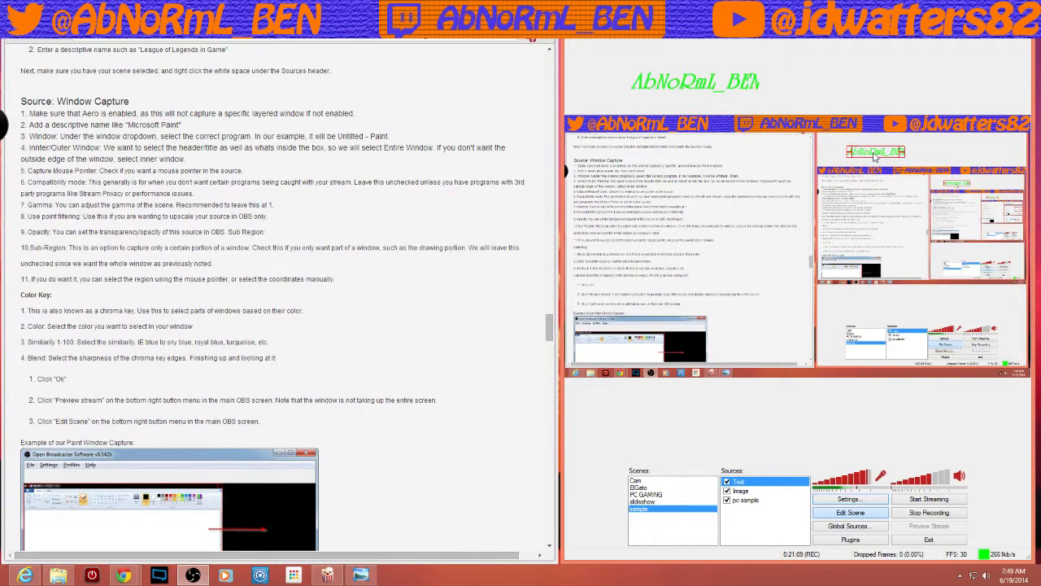
drag(847, 148, 723, 235)
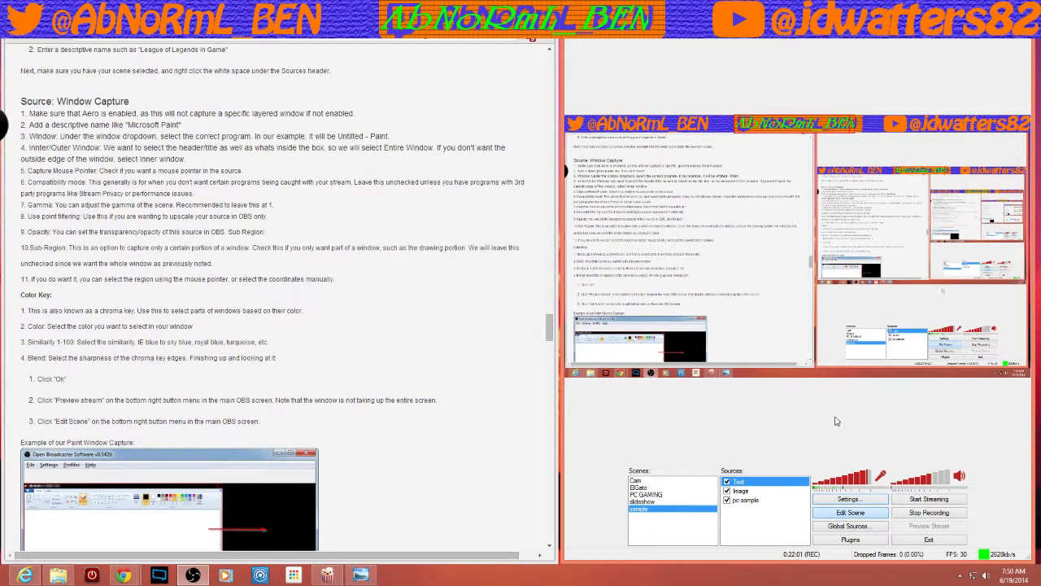
click(743, 524)
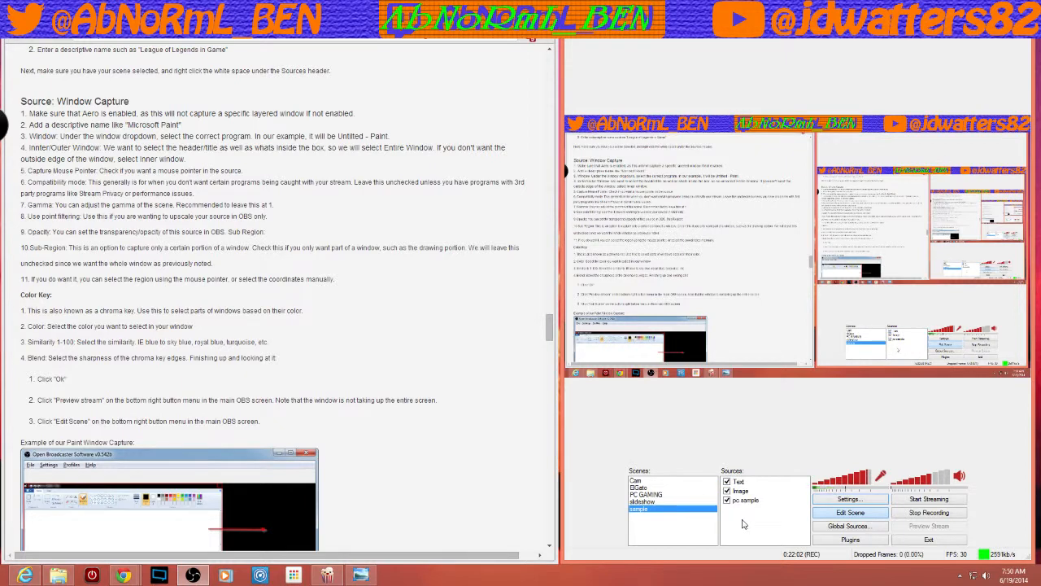
click(857, 514)
click(867, 307)
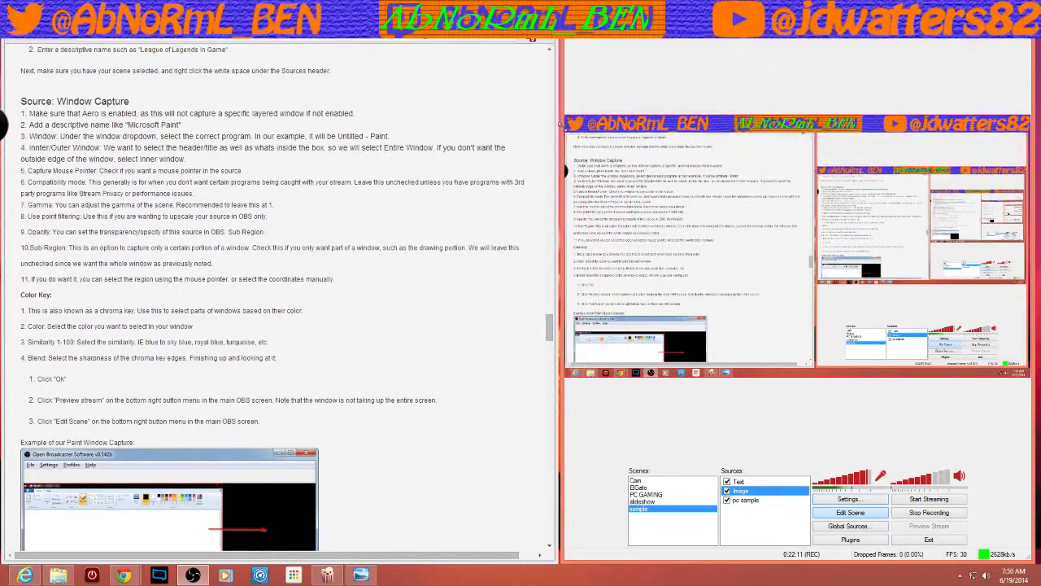
click(745, 483)
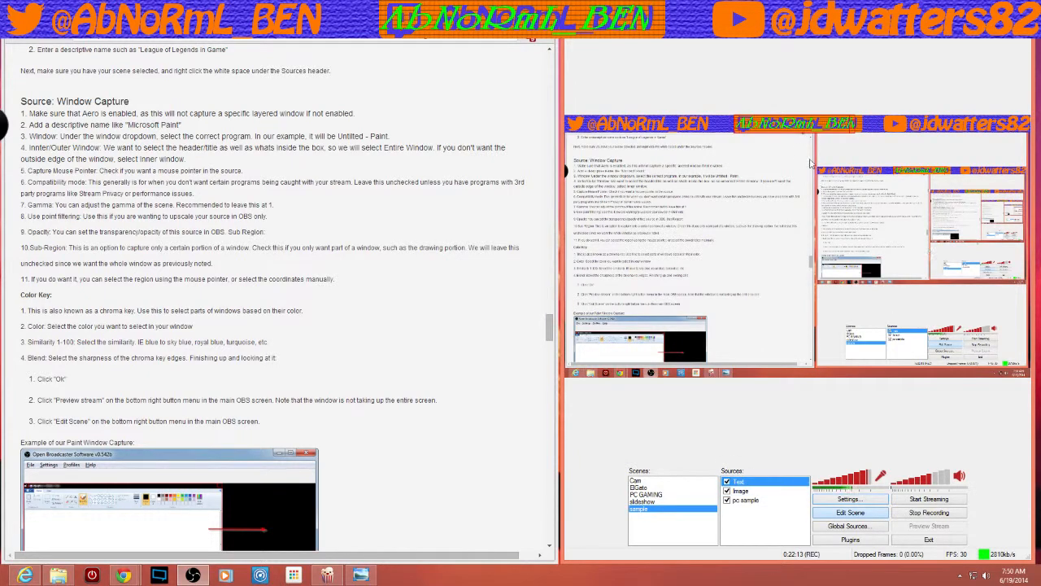
drag(802, 171, 795, 132)
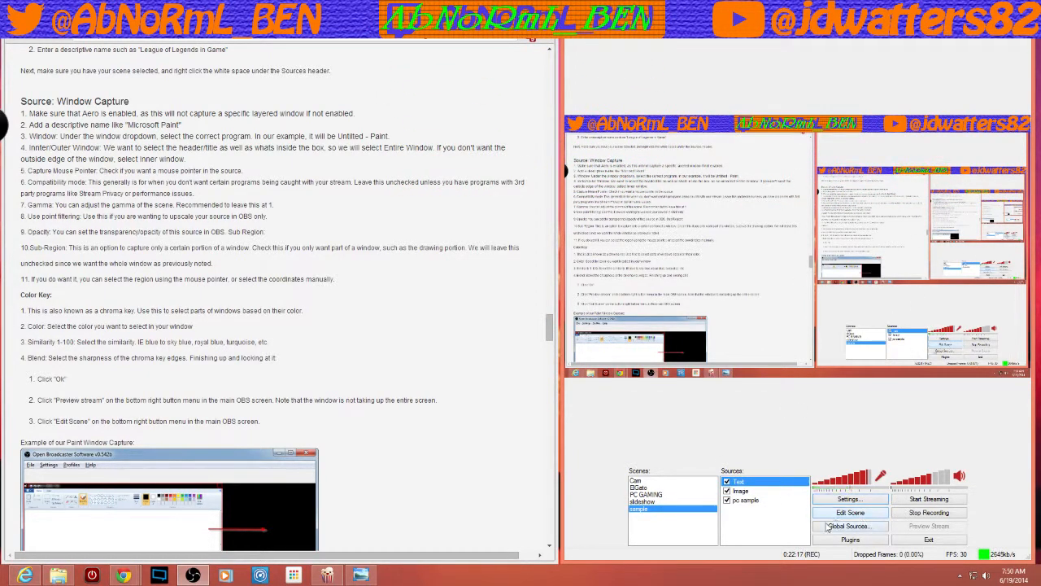
Add a video capture device source named cam to the sample scene.
right_click(746, 542)
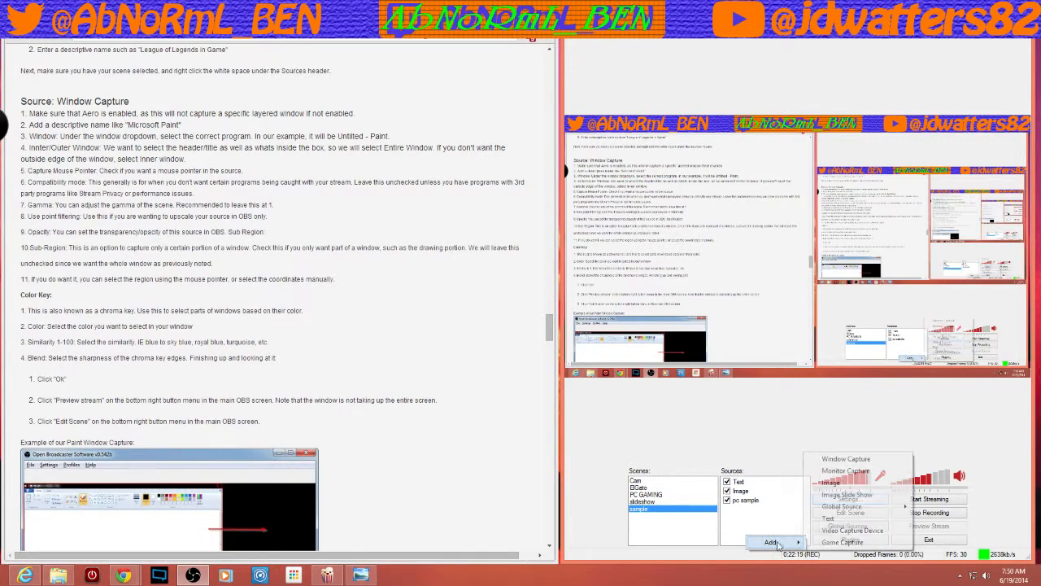
mouse_move(781, 543)
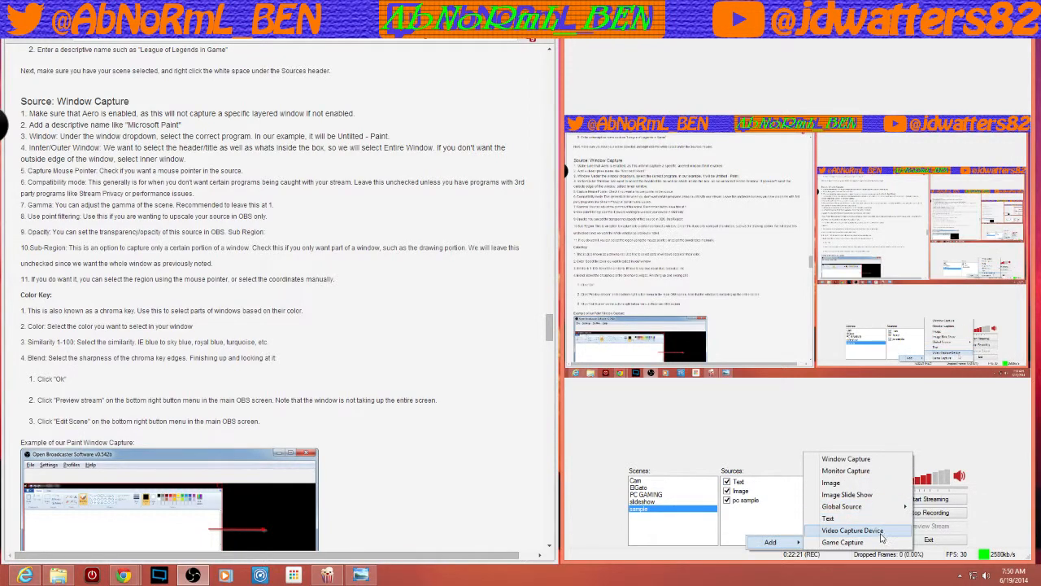
click(881, 538)
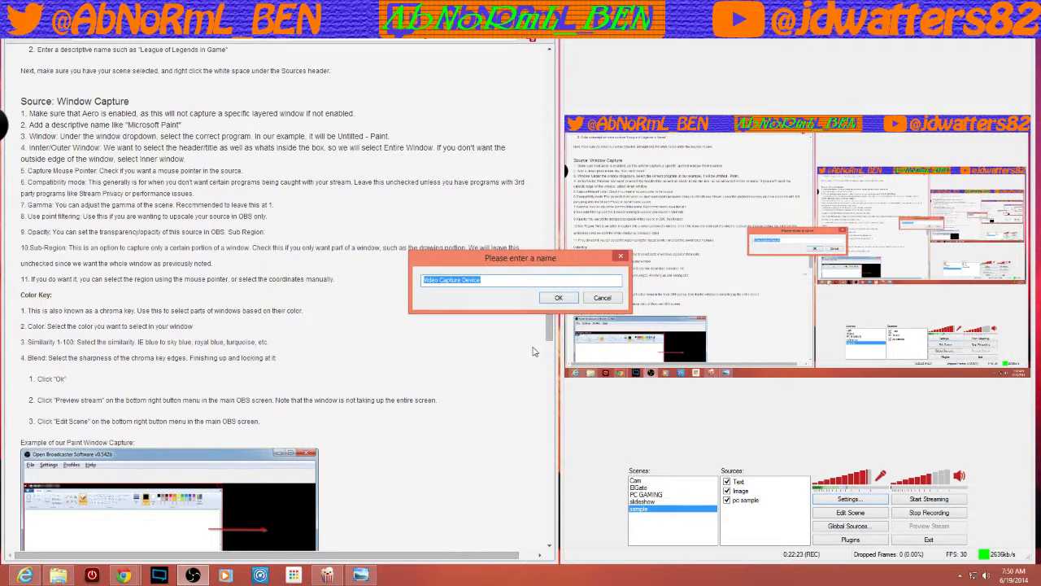
text(cam)
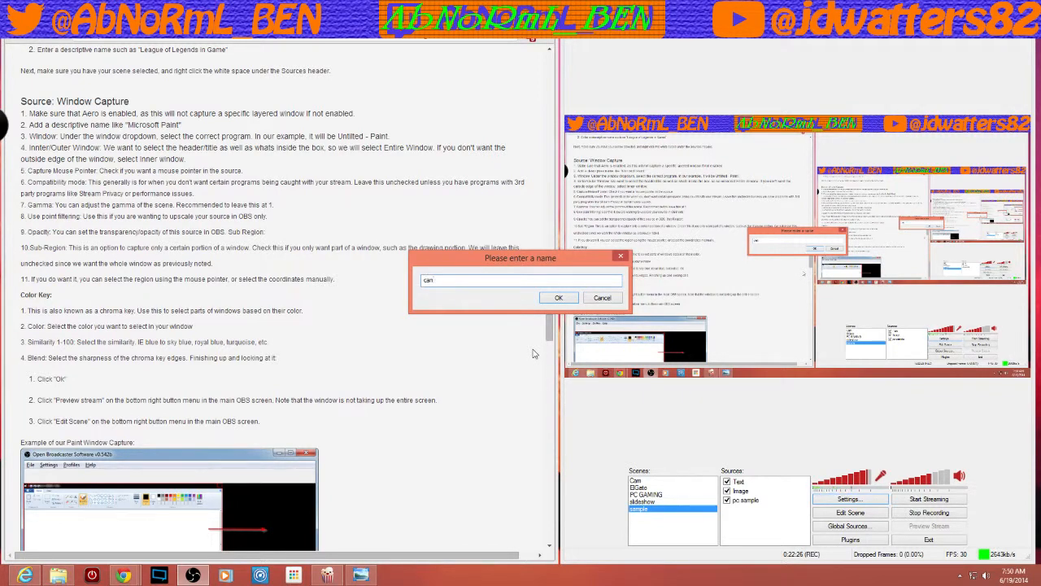
key(BackSpace)
click(559, 297)
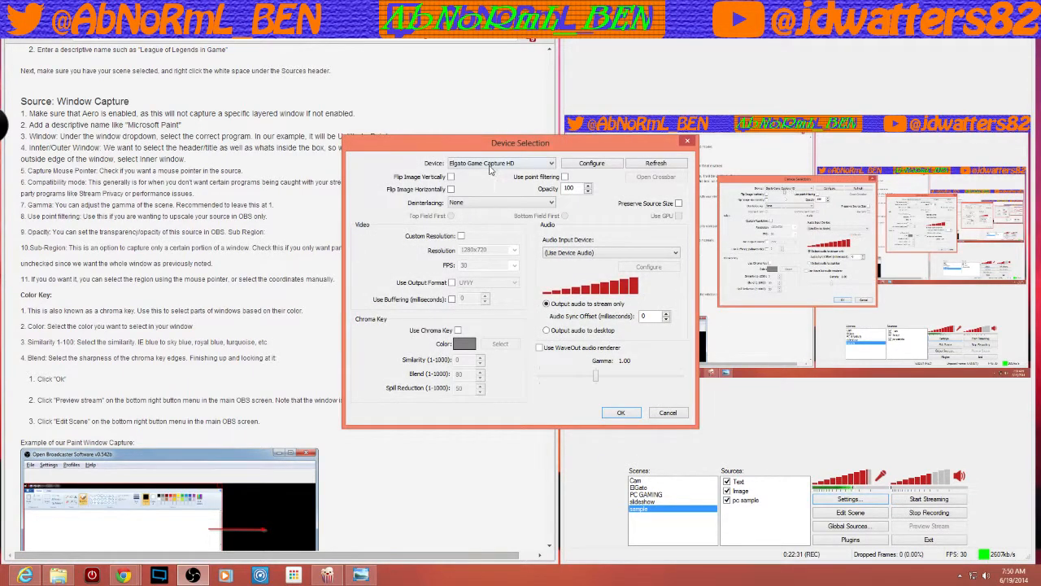
Choose Logitech HD Pro Webcam C920 as the capture device, review the audio input choices and leave audio disabled.
click(530, 166)
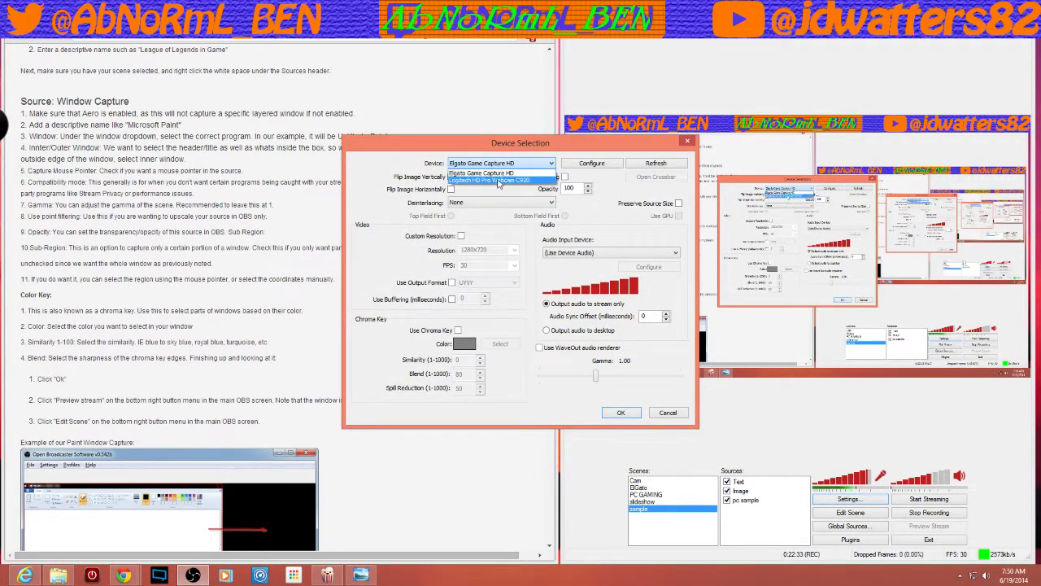
click(509, 181)
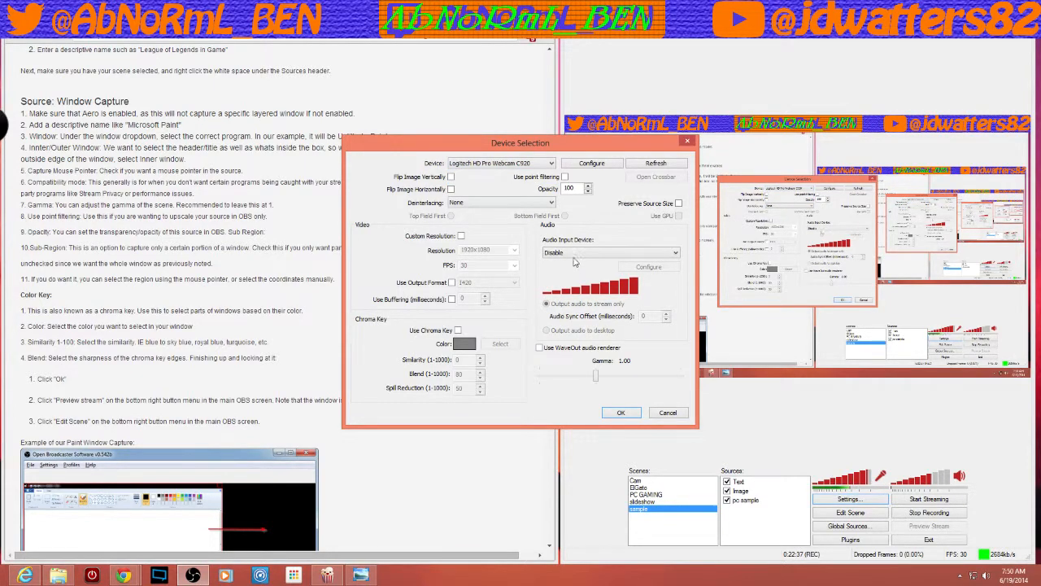
click(578, 254)
click(579, 261)
click(559, 255)
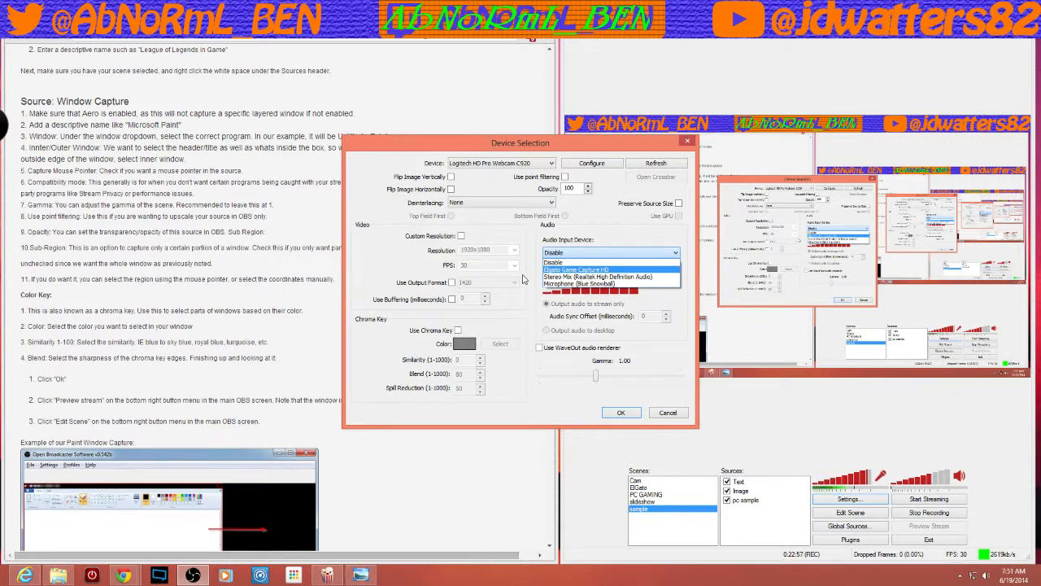
click(558, 257)
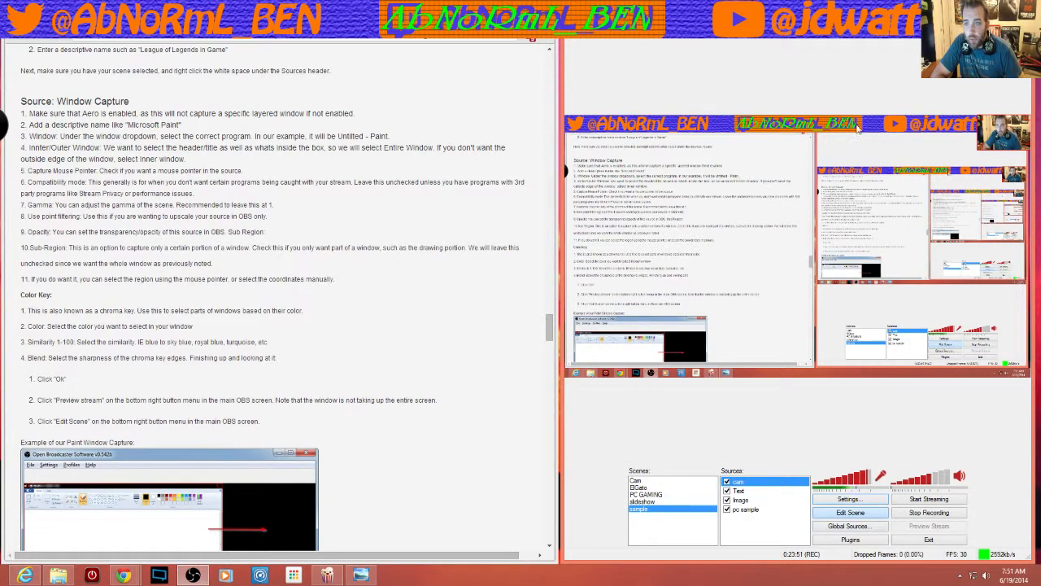
Select the cam, Text, Image and pc sample sources in turn to identify each one in the preview.
key(Down)
key(Down)
key(Up)
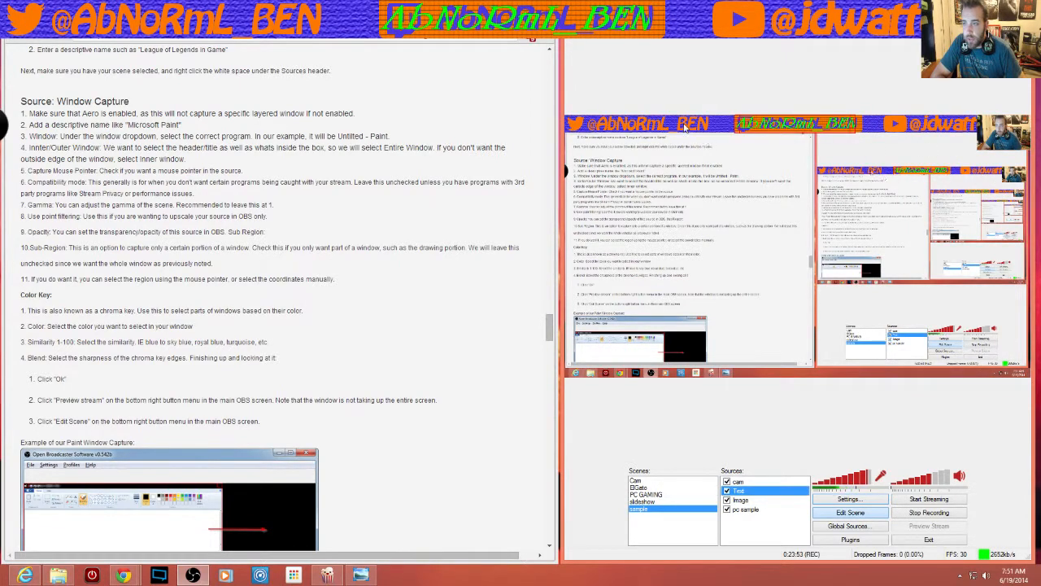
key(Down)
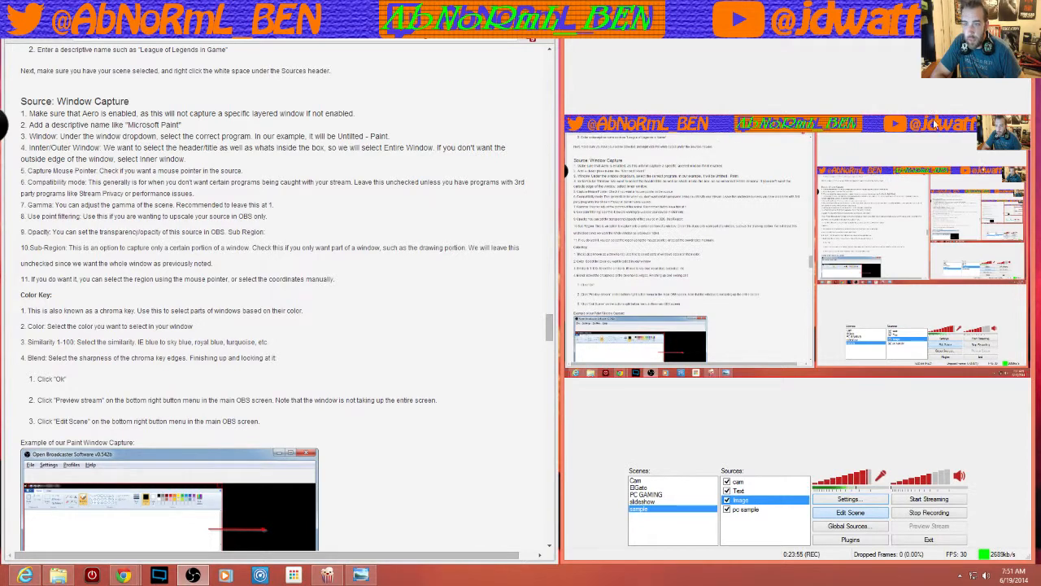
click(979, 127)
click(746, 501)
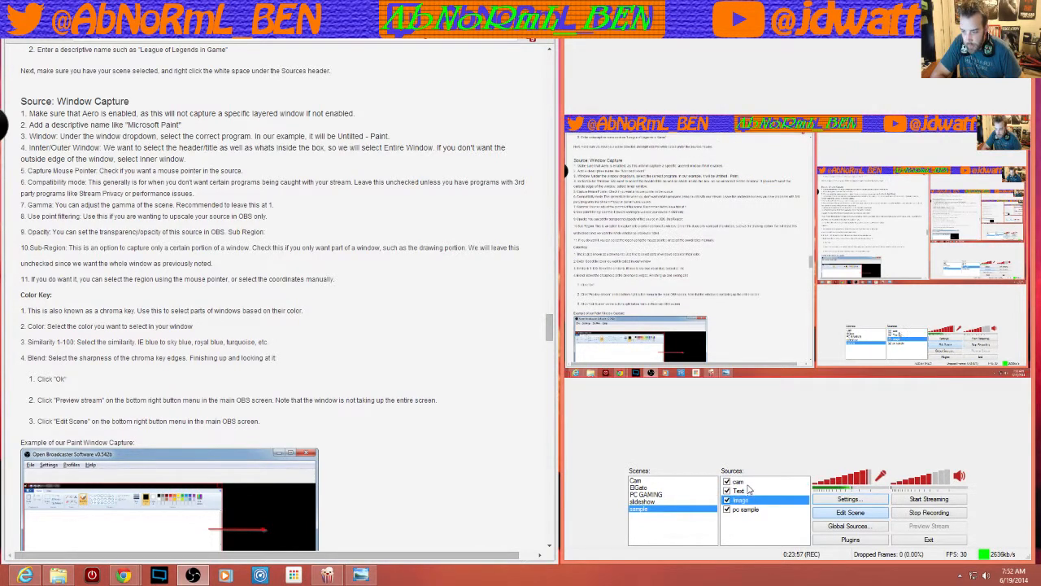
click(748, 484)
click(750, 493)
click(755, 511)
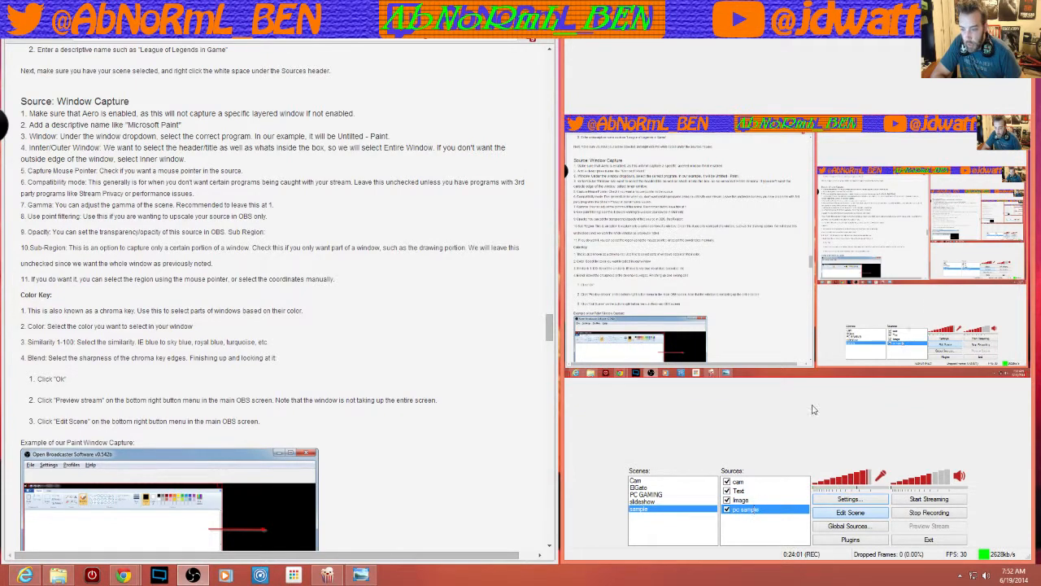
Move the webcam picture down in the preview so it sits just below the banner.
drag(1000, 124, 1003, 162)
click(737, 497)
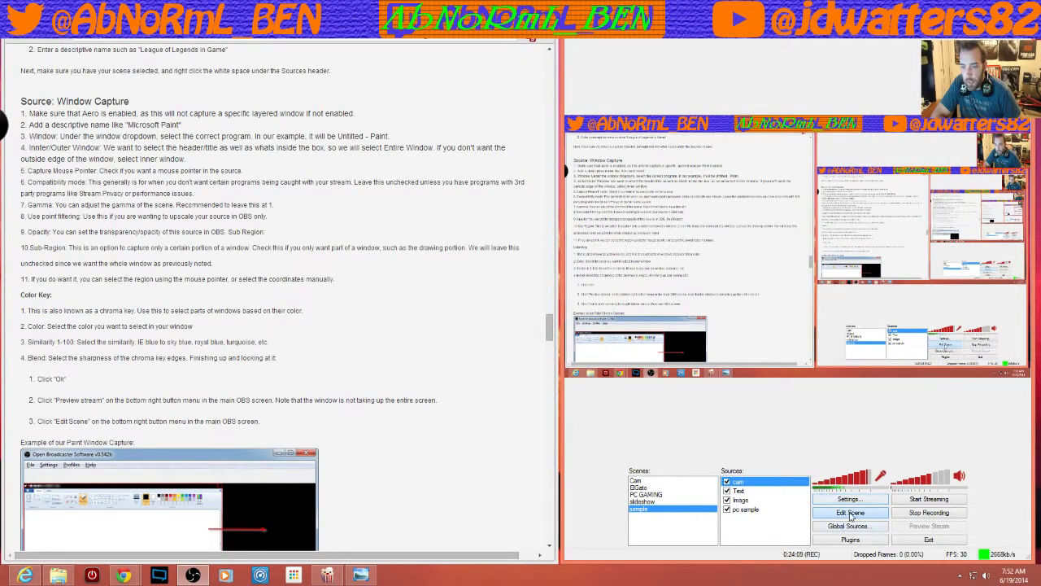
right_click(756, 536)
mouse_move(802, 538)
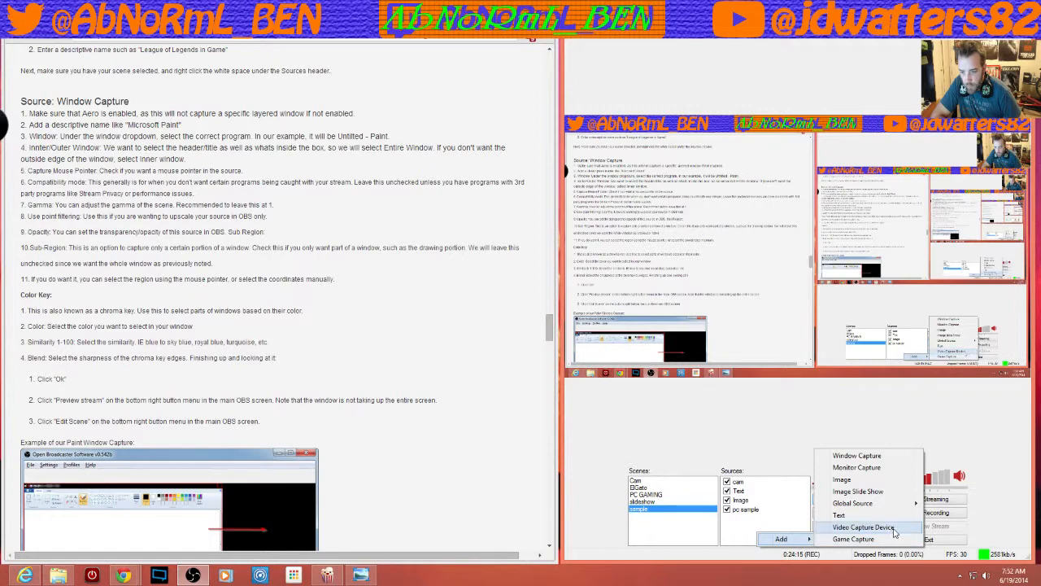
click(891, 531)
click(602, 298)
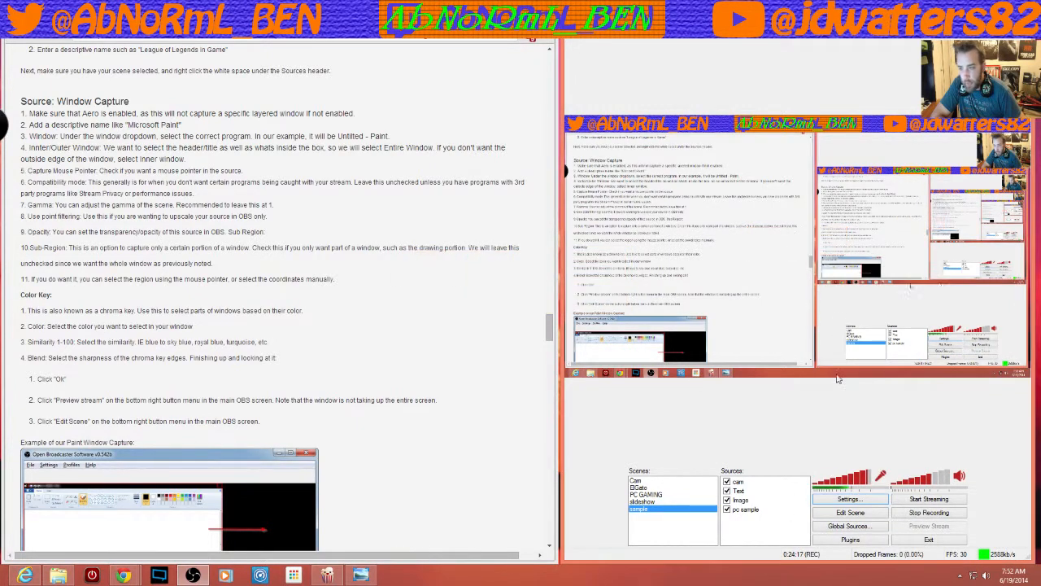
Add a game capture source named Game Capture to the sample scene.
right_click(744, 529)
mouse_move(793, 535)
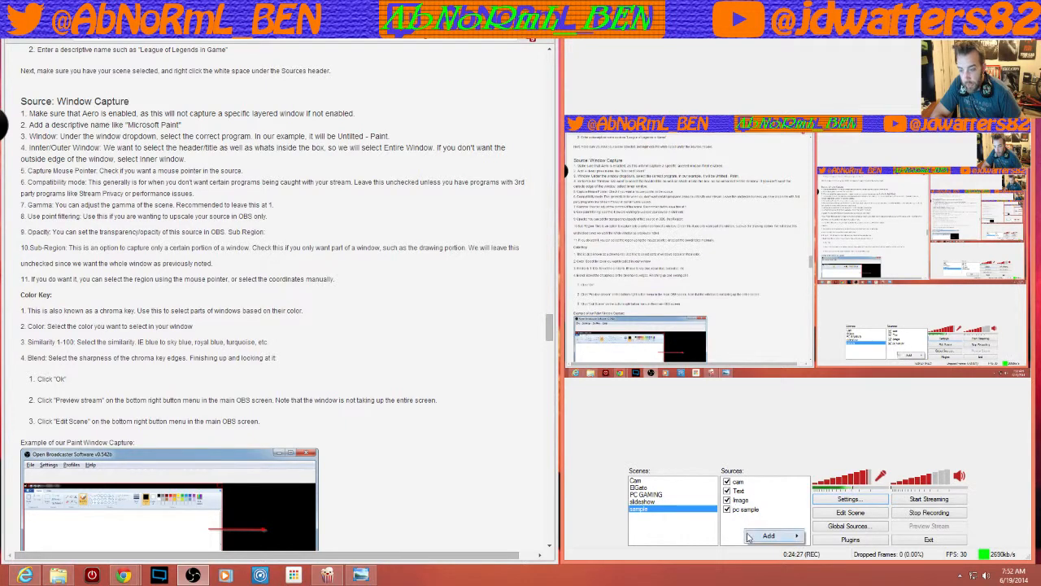
mouse_move(757, 542)
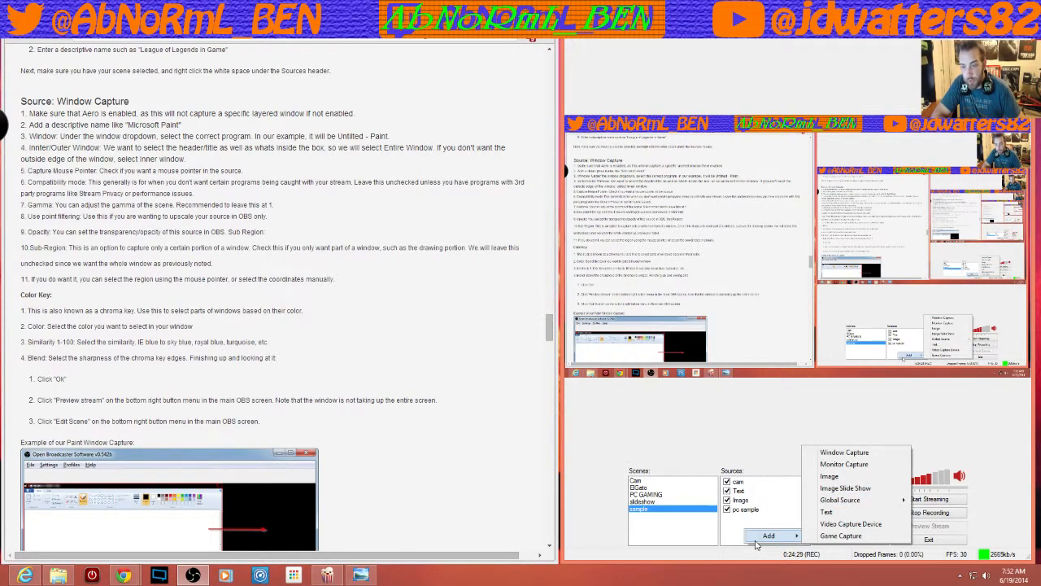
click(841, 537)
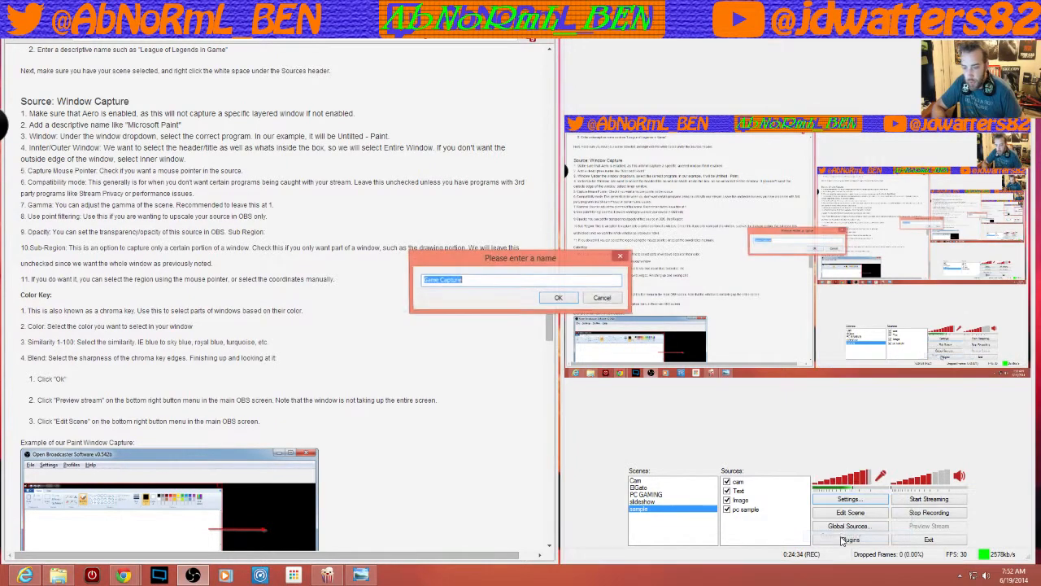
click(558, 298)
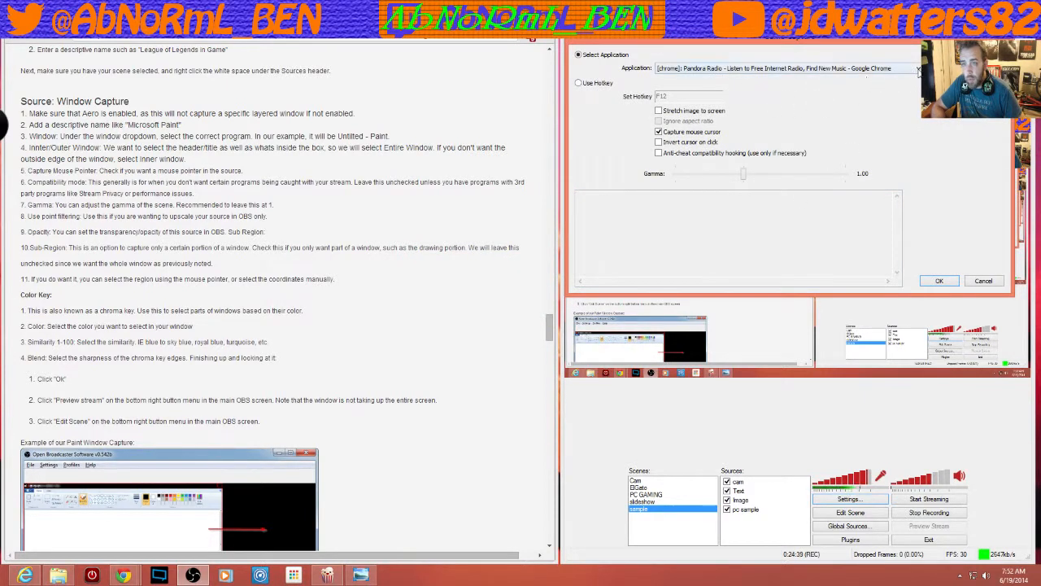
Set the game capture's application to [explorer]: Desktop and turn off mouse cursor capture.
click(917, 68)
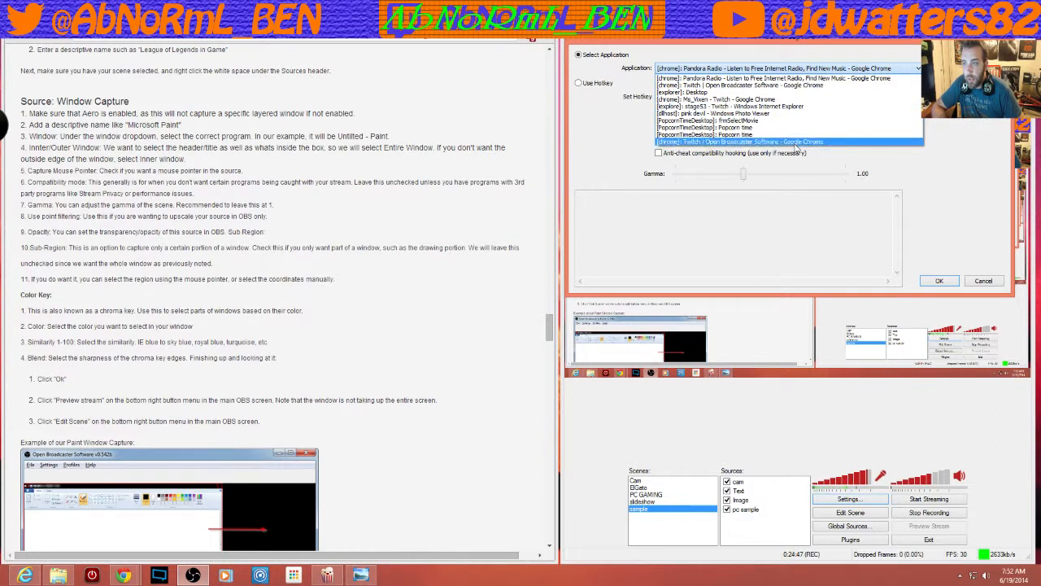
click(773, 92)
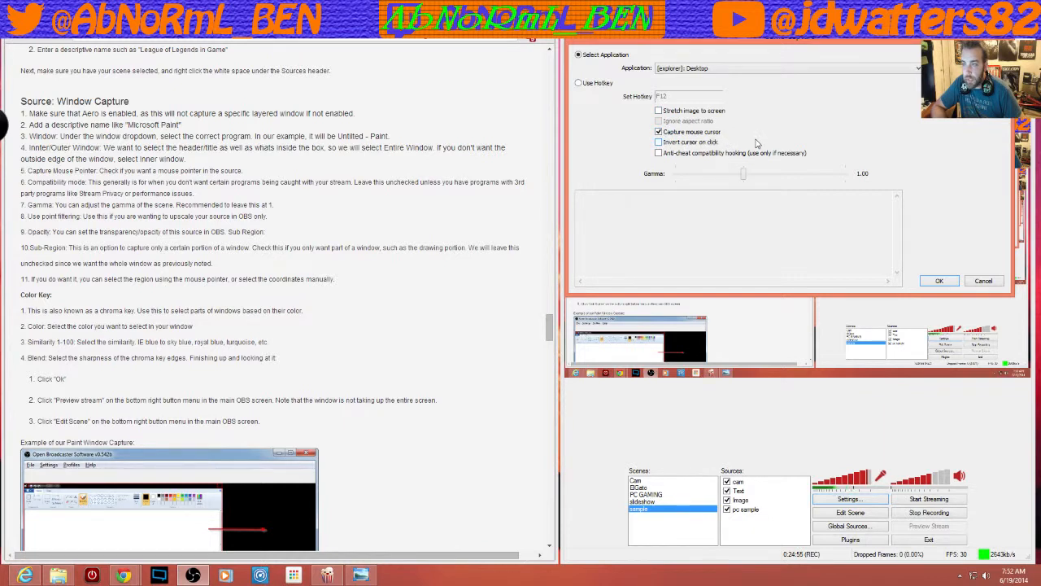
click(663, 135)
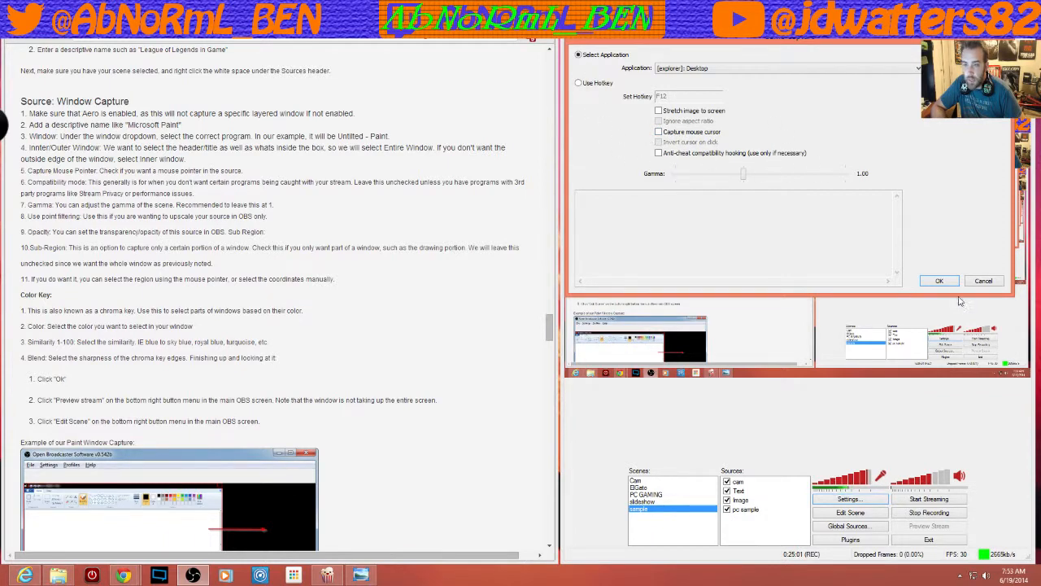
click(939, 280)
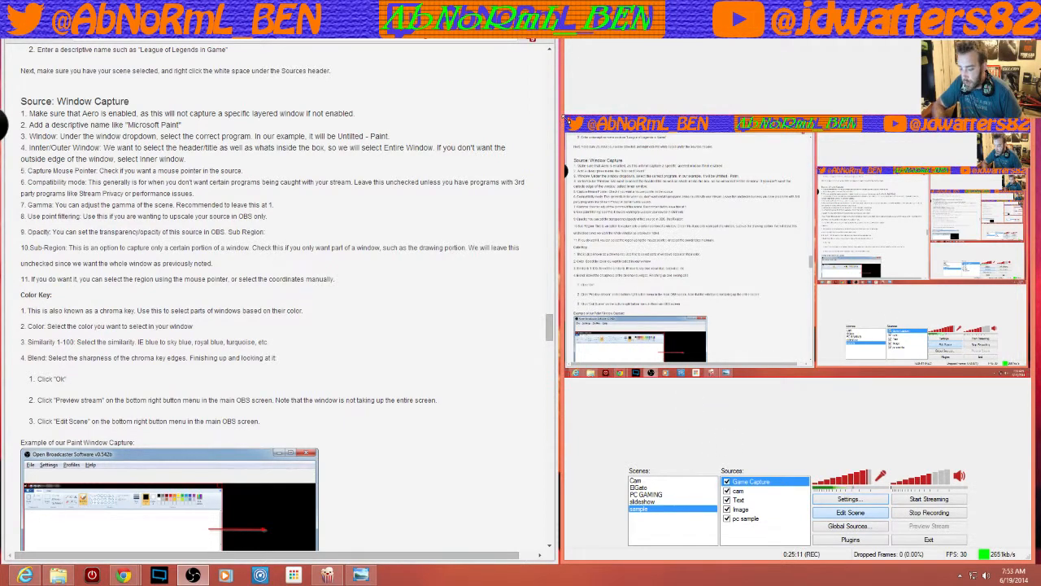
Move and resize the Game Capture frame in the preview so it fills the area below the banner.
drag(567, 120, 754, 222)
drag(867, 278, 735, 256)
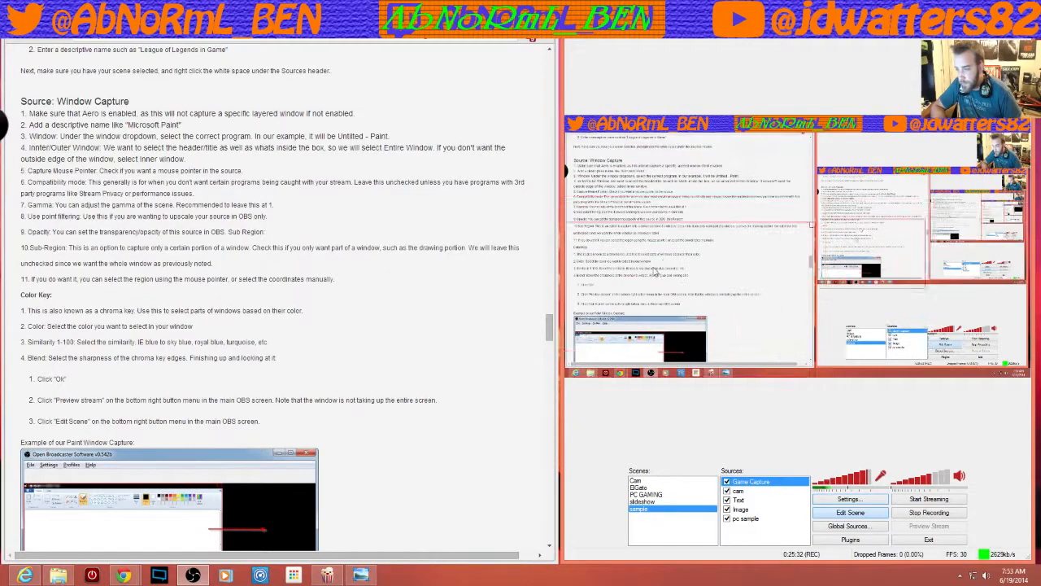
drag(655, 265, 779, 227)
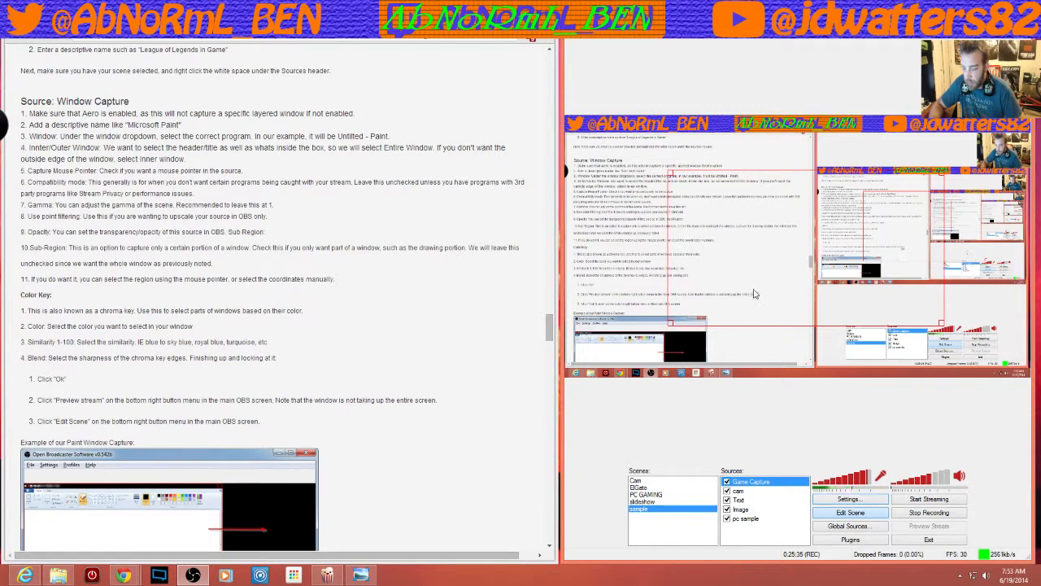
drag(758, 254, 671, 180)
drag(824, 262, 898, 302)
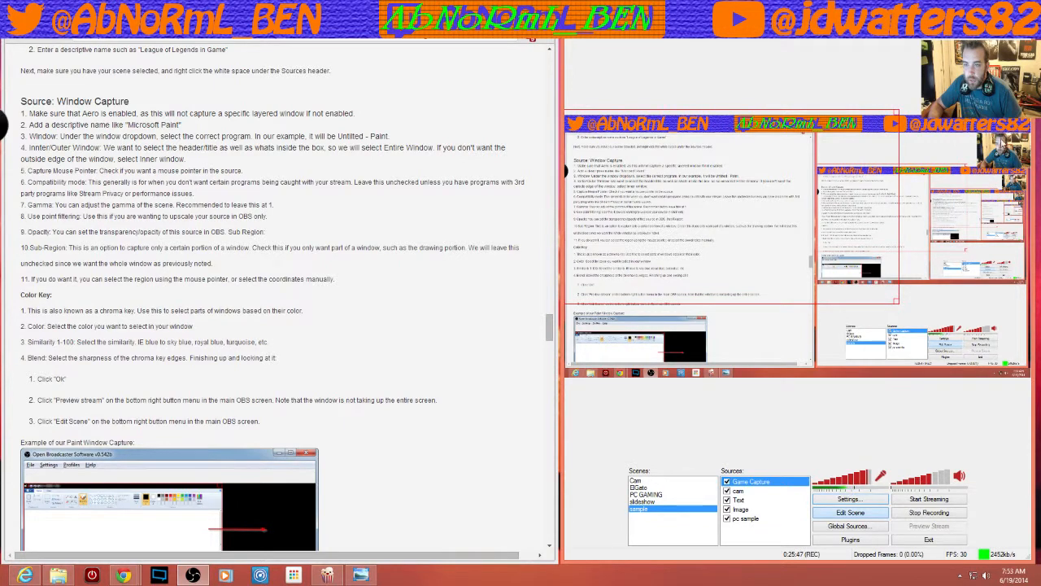
drag(704, 118, 688, 140)
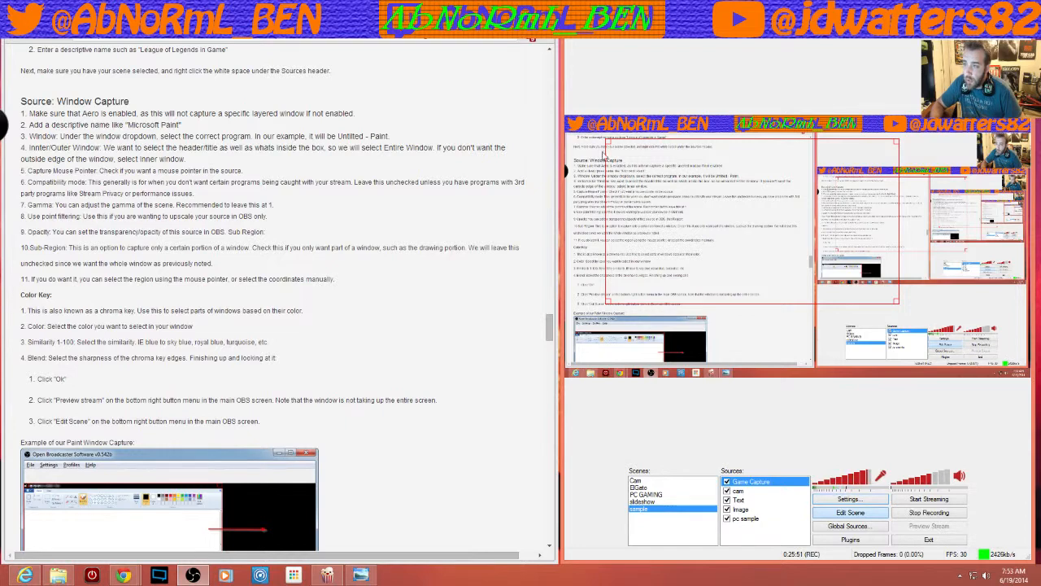
drag(608, 140, 569, 135)
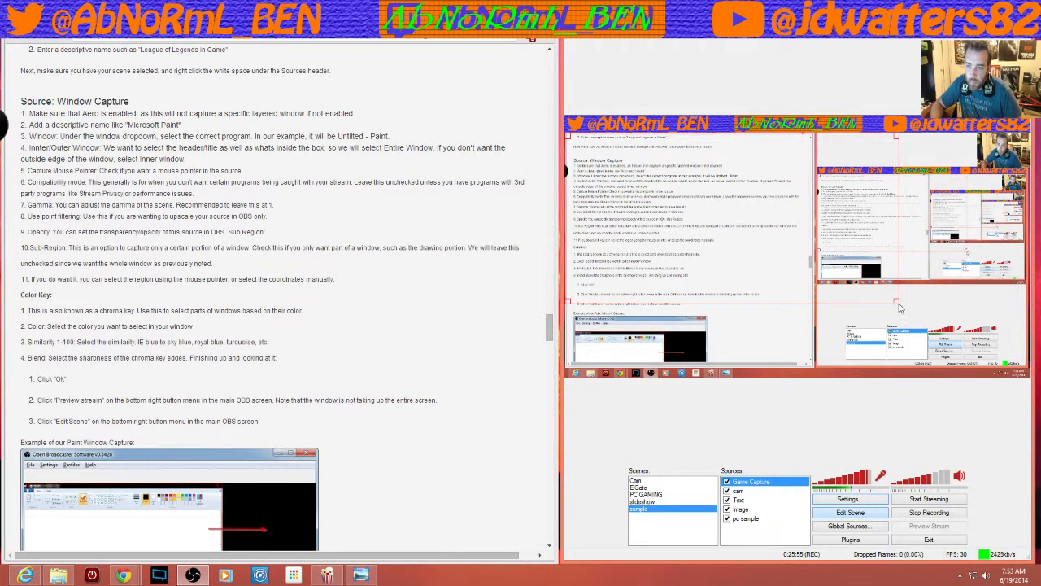
drag(901, 307, 1029, 365)
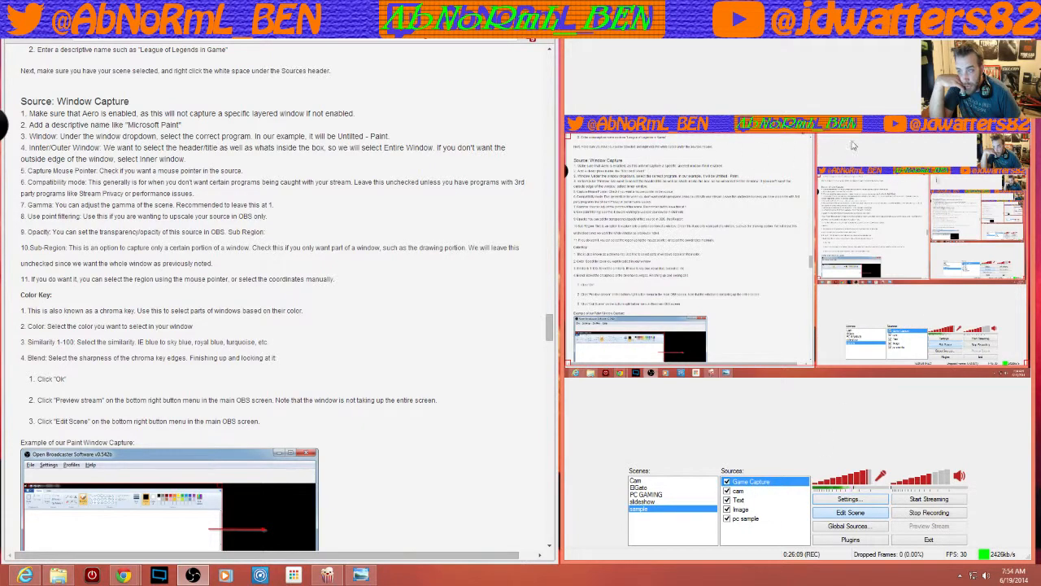
Move the cam source to the top of the source order, above Game Capture.
right_click(744, 491)
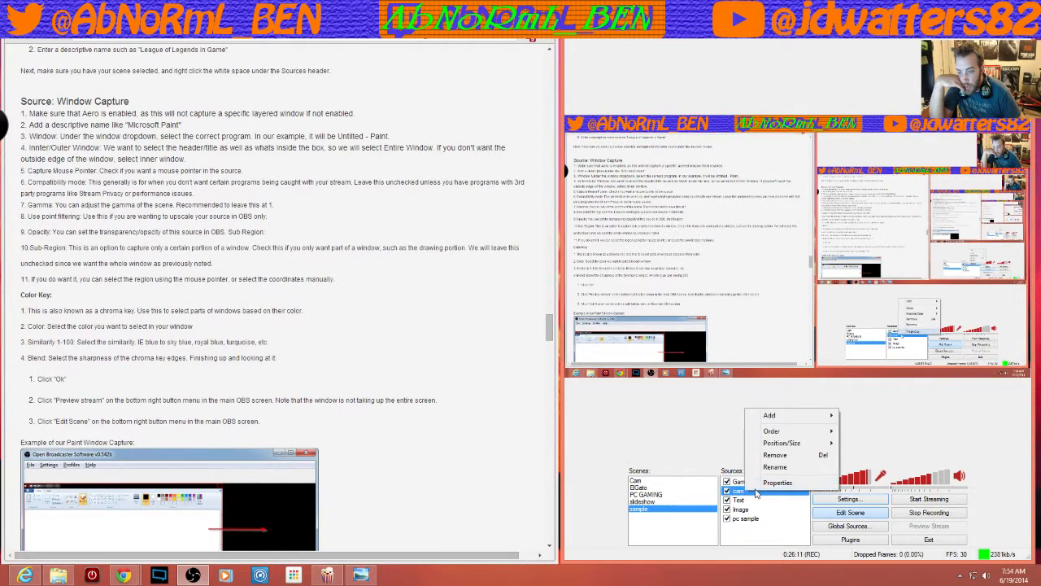
mouse_move(814, 438)
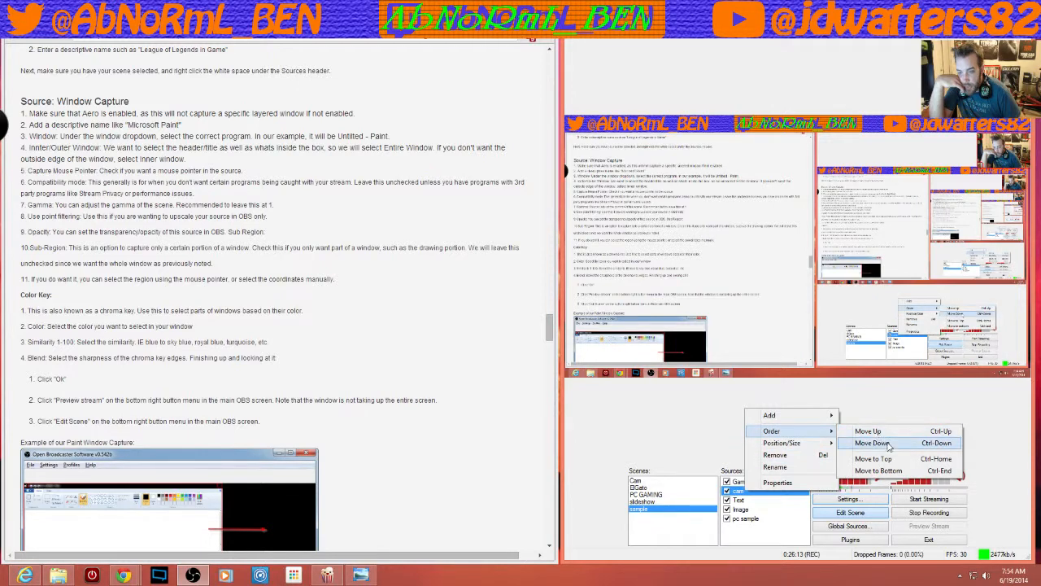
click(891, 461)
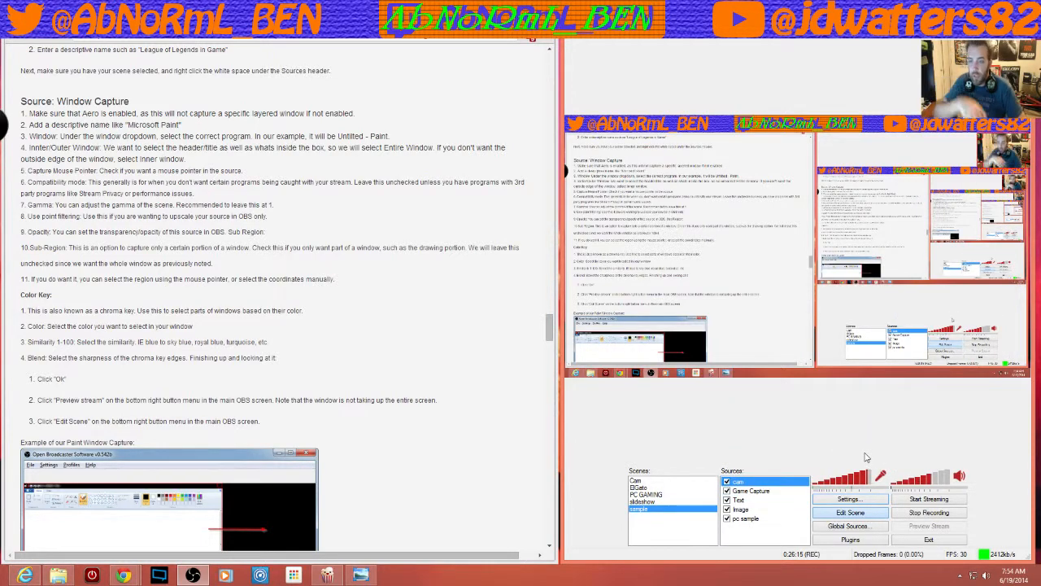
right_click(742, 536)
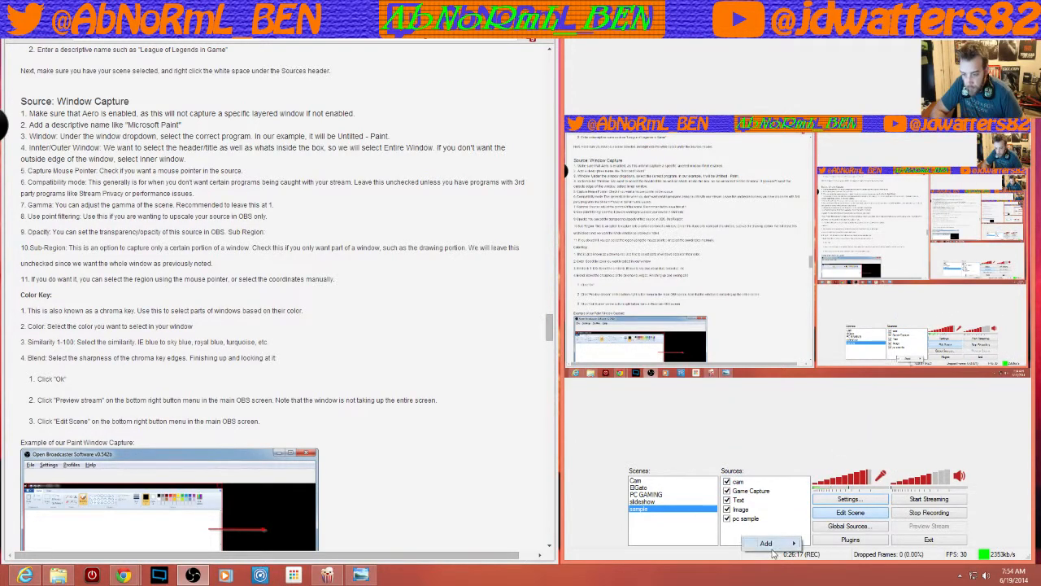
mouse_move(781, 543)
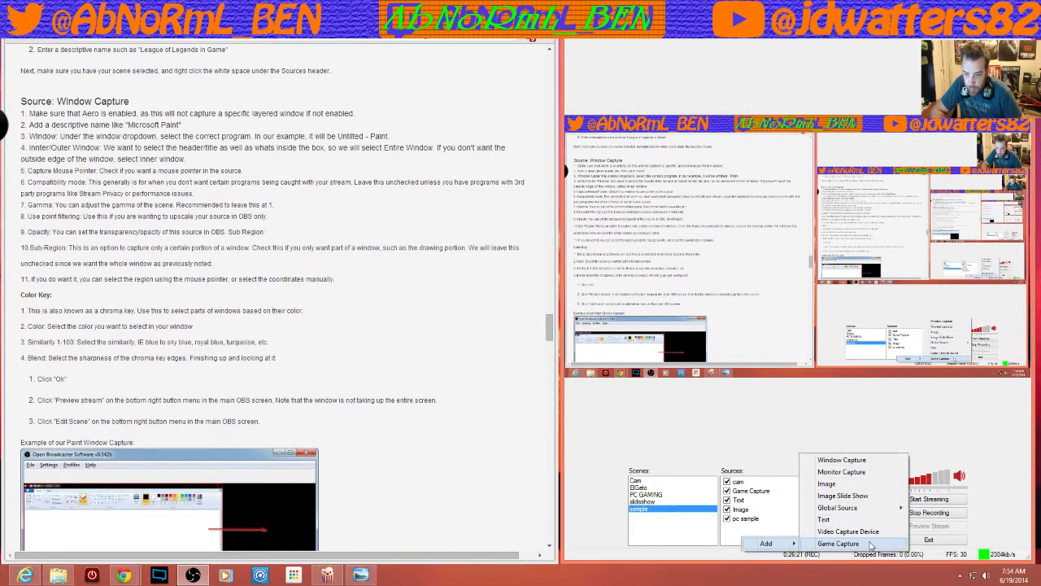
click(784, 522)
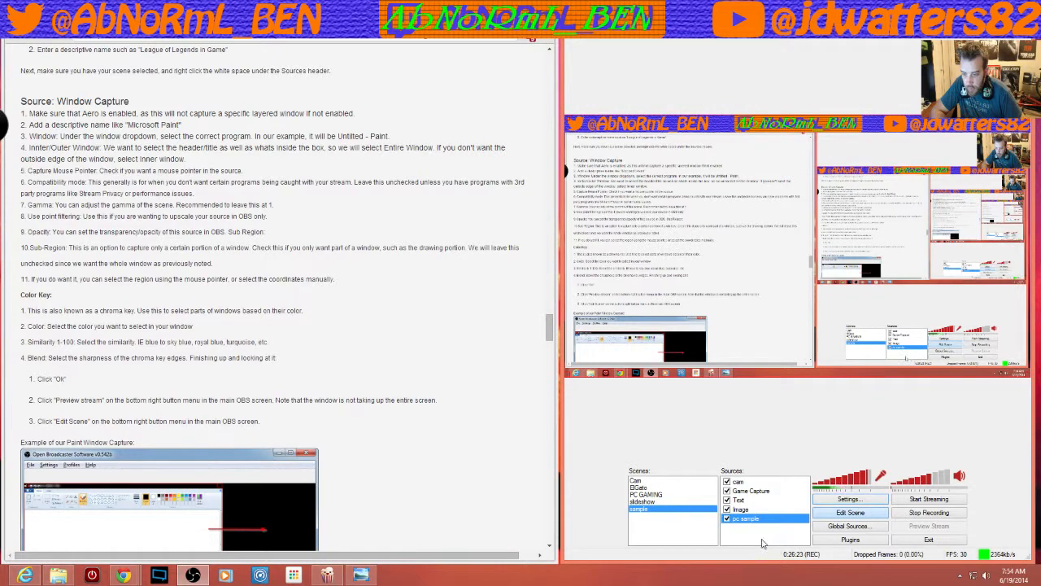
Try to add a video capture device to the global sources without giving it a name.
click(848, 525)
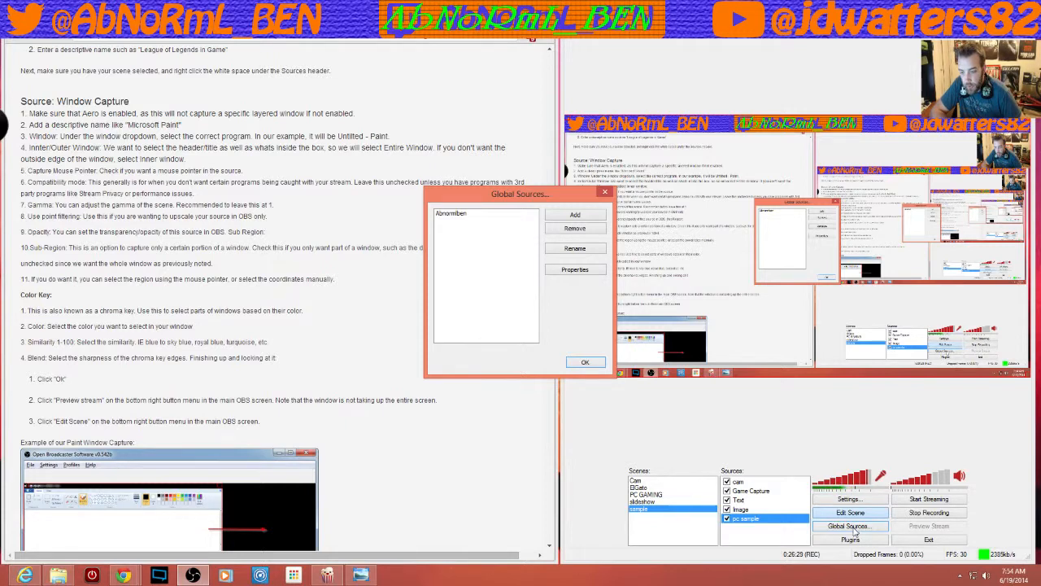
click(854, 531)
click(606, 193)
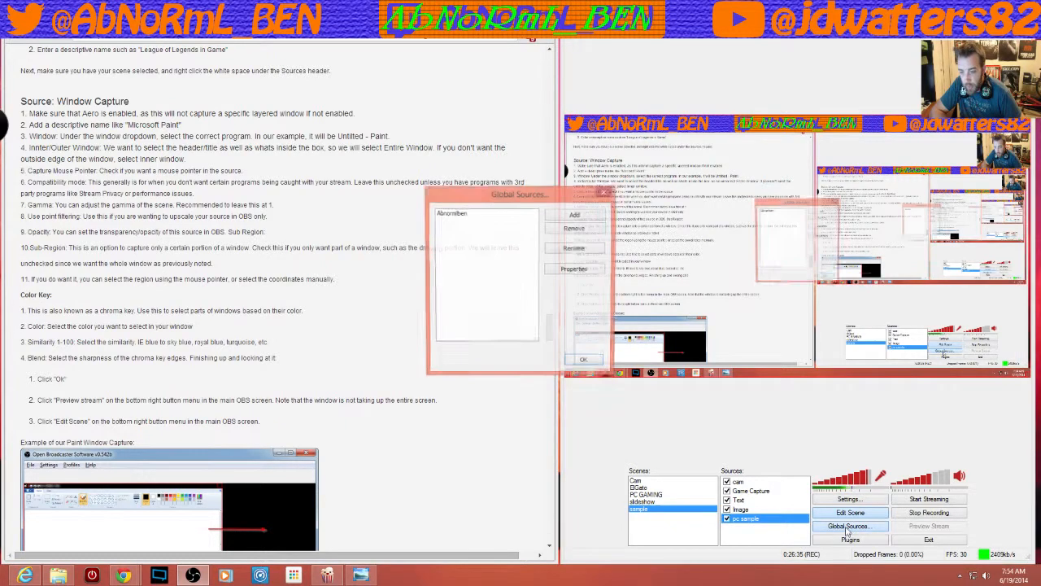
click(849, 526)
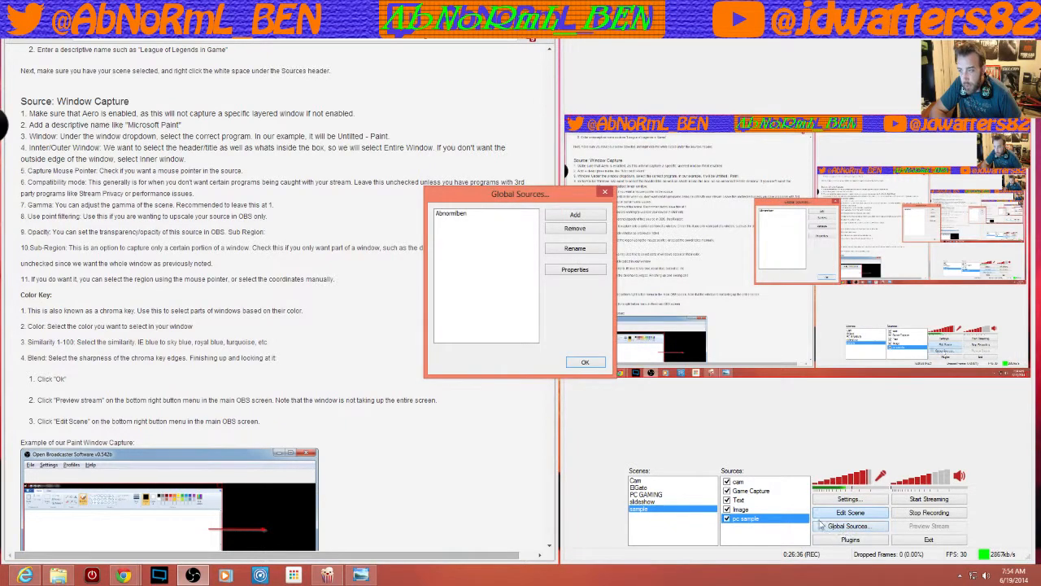
click(576, 214)
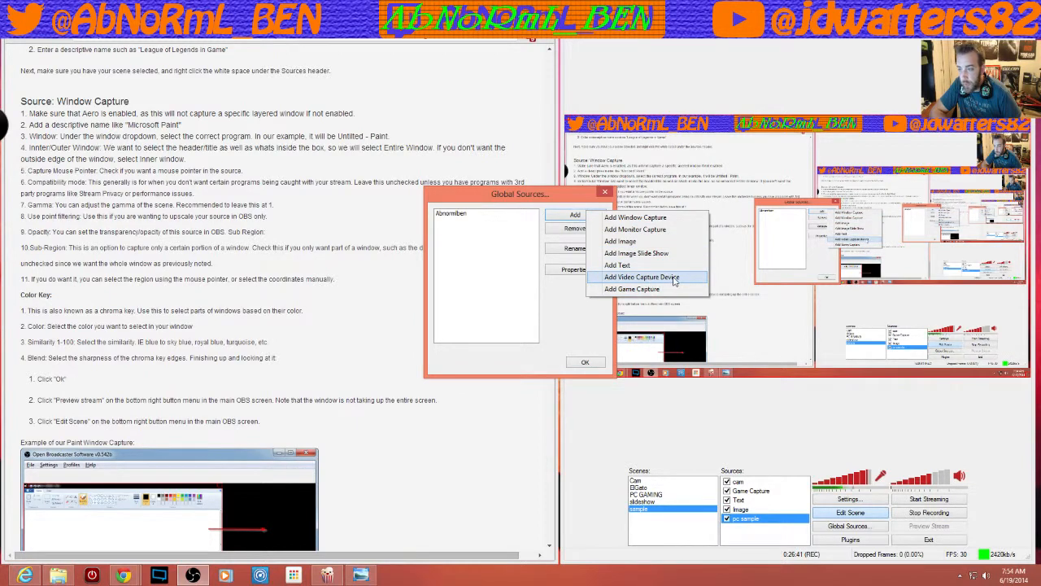
click(642, 277)
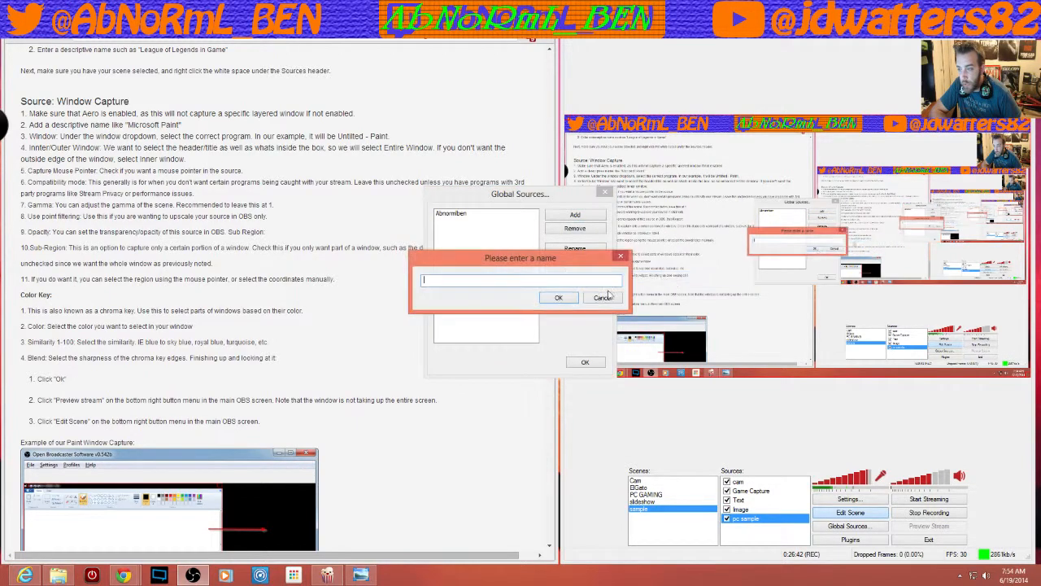
click(560, 298)
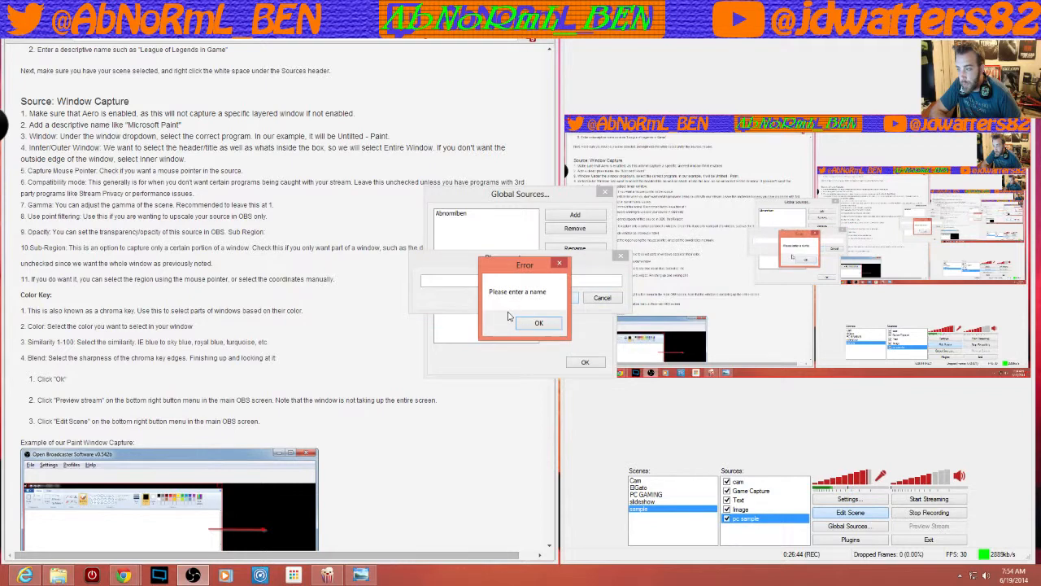
click(560, 265)
click(621, 257)
click(585, 362)
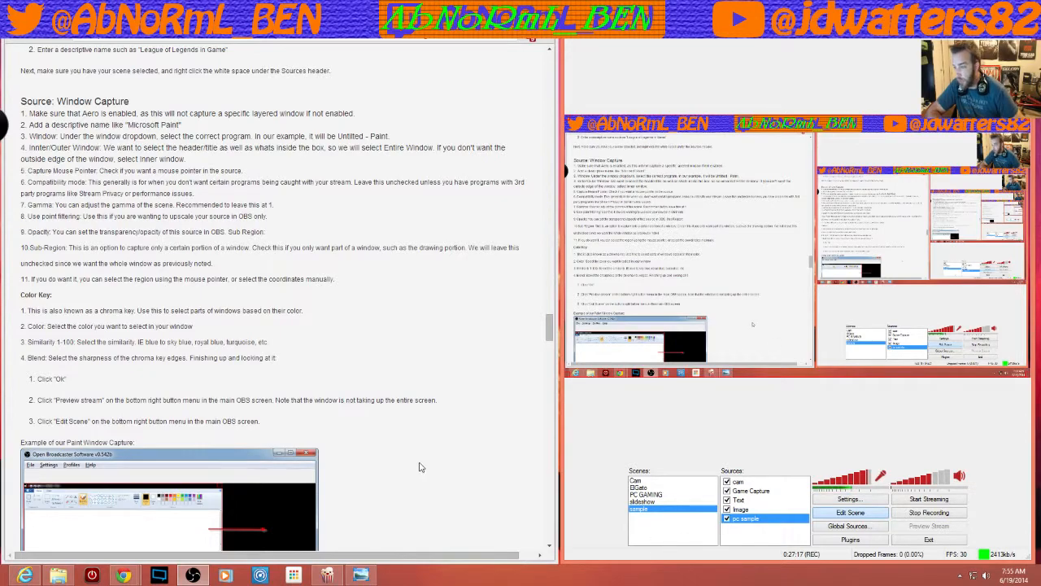
Read the Global Sources section of the Twitch OBS guide and return to the start of the page.
scroll(425, 472, down, 5)
scroll(425, 472, up, 20)
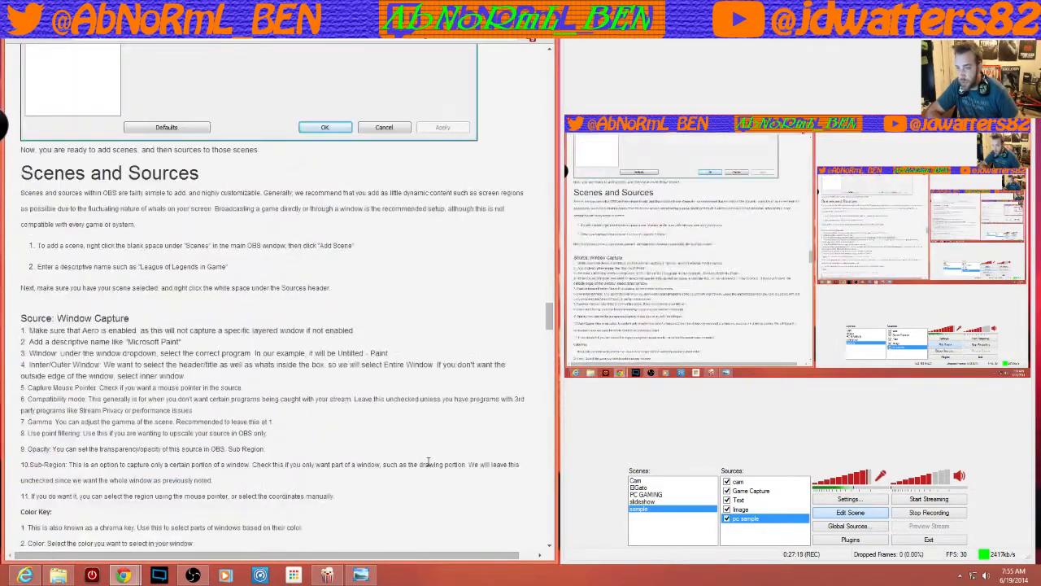
scroll(430, 464, up, 15)
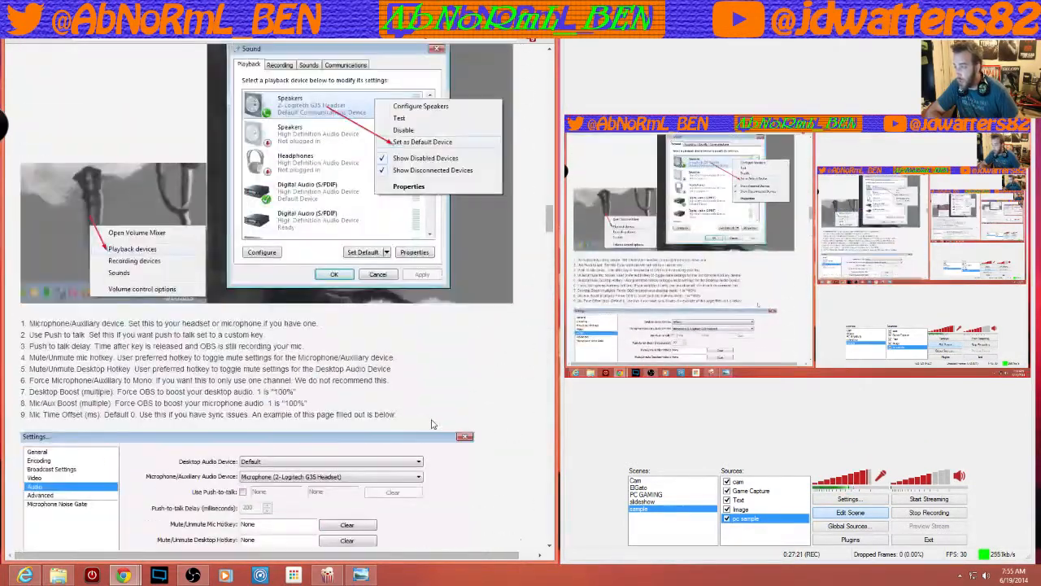
scroll(431, 423, up, 20)
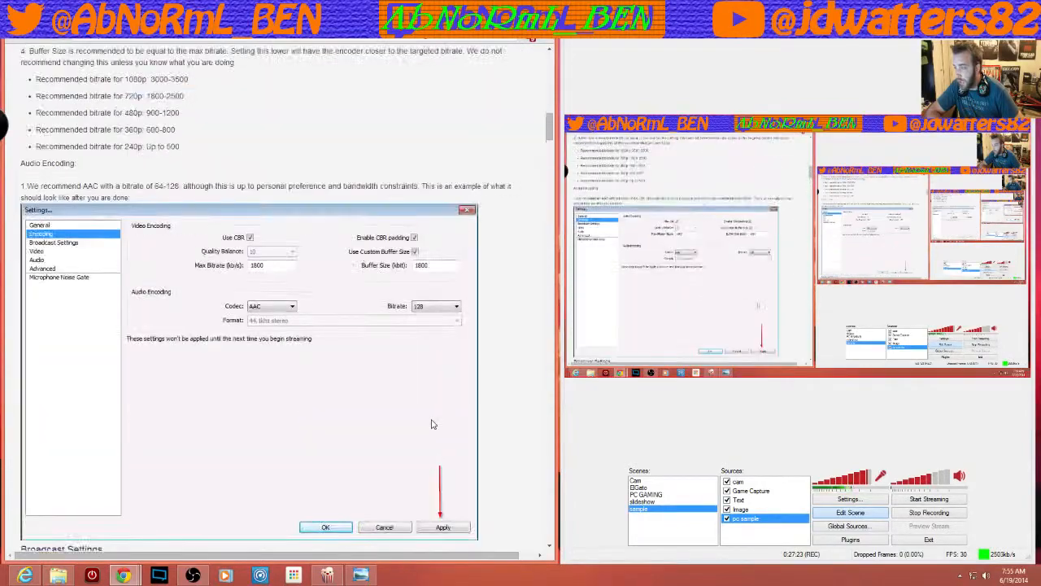
scroll(432, 424, up, 2)
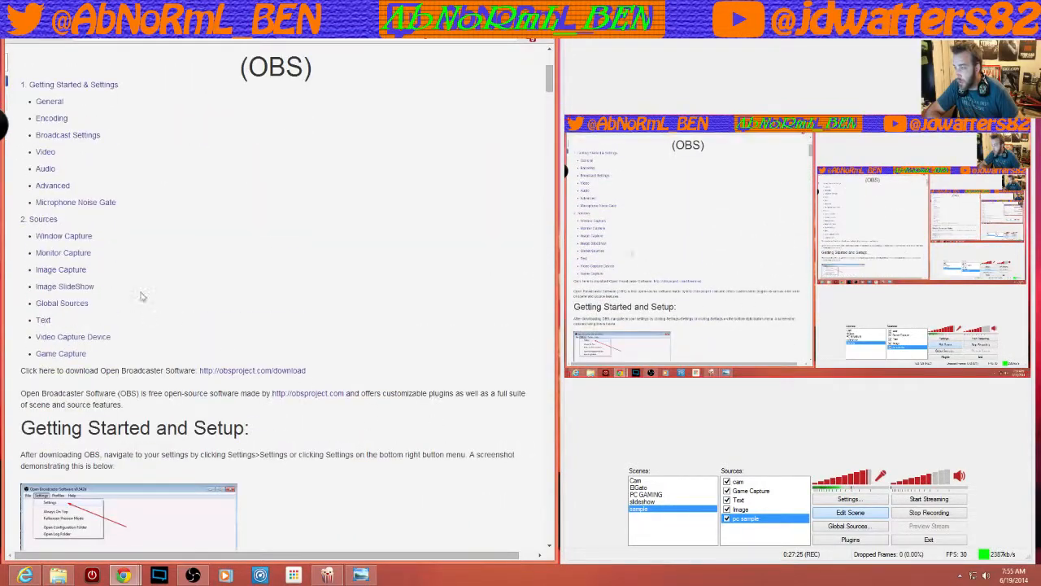
click(62, 303)
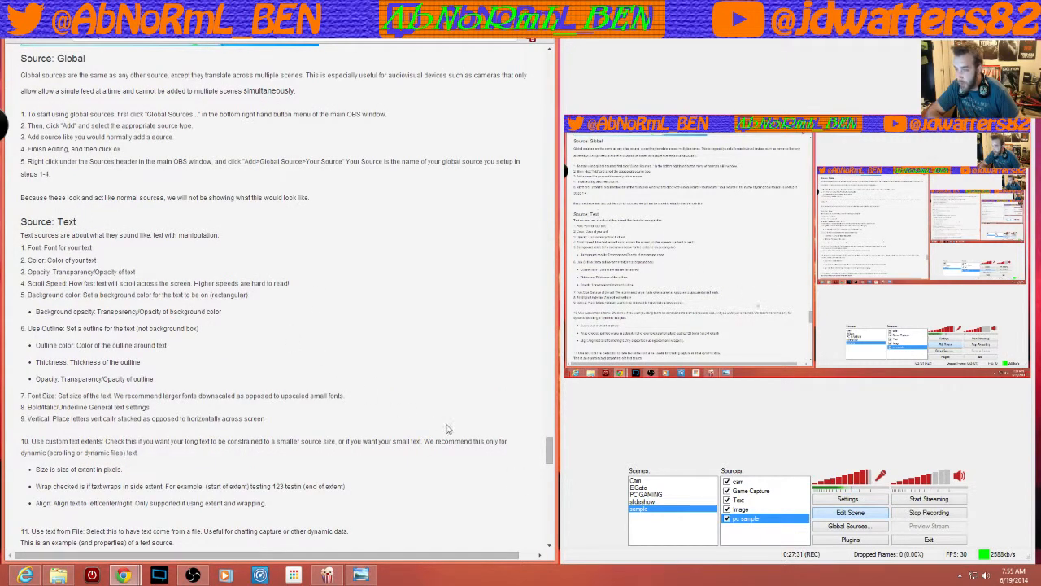
drag(548, 451, 550, 58)
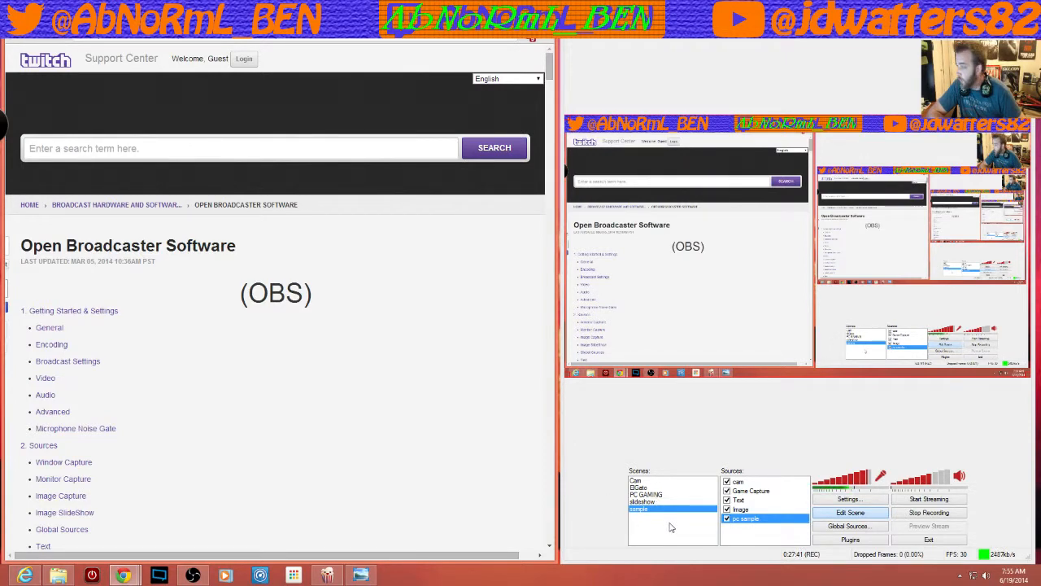
Add a window capture source named dora to the sample scene.
right_click(756, 537)
mouse_move(770, 540)
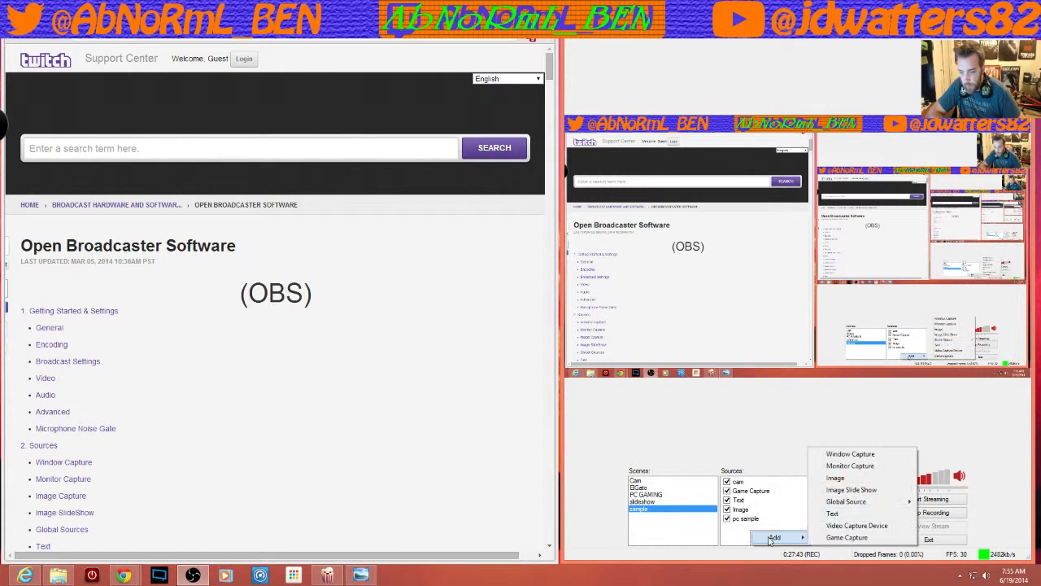
click(862, 455)
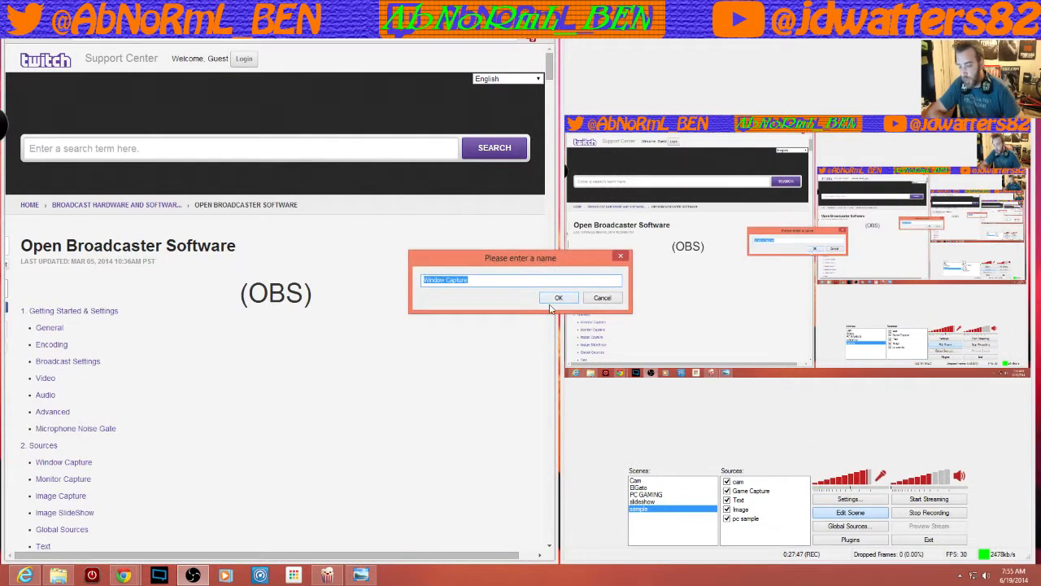
text(c)
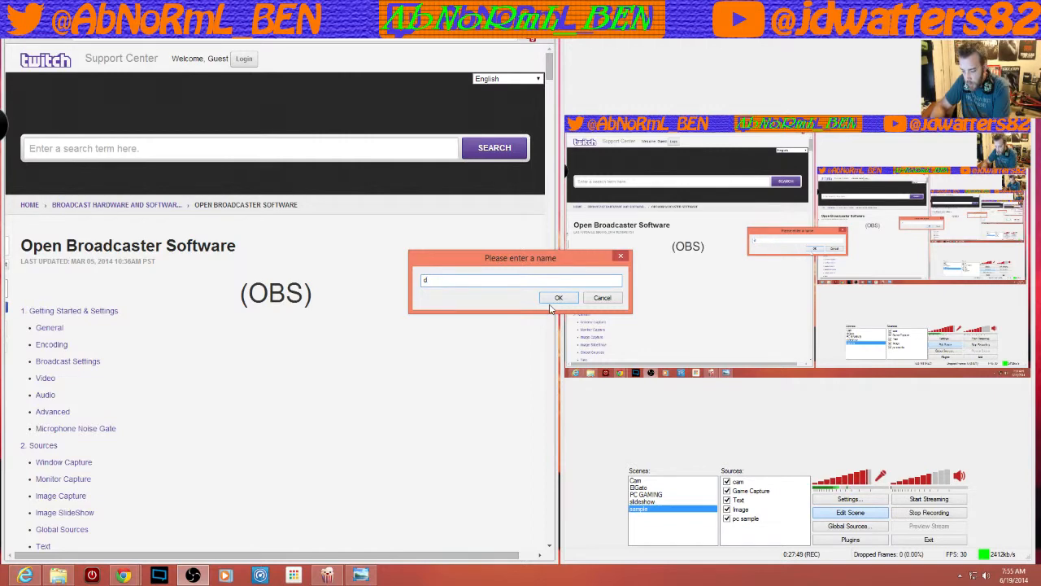
text(o)
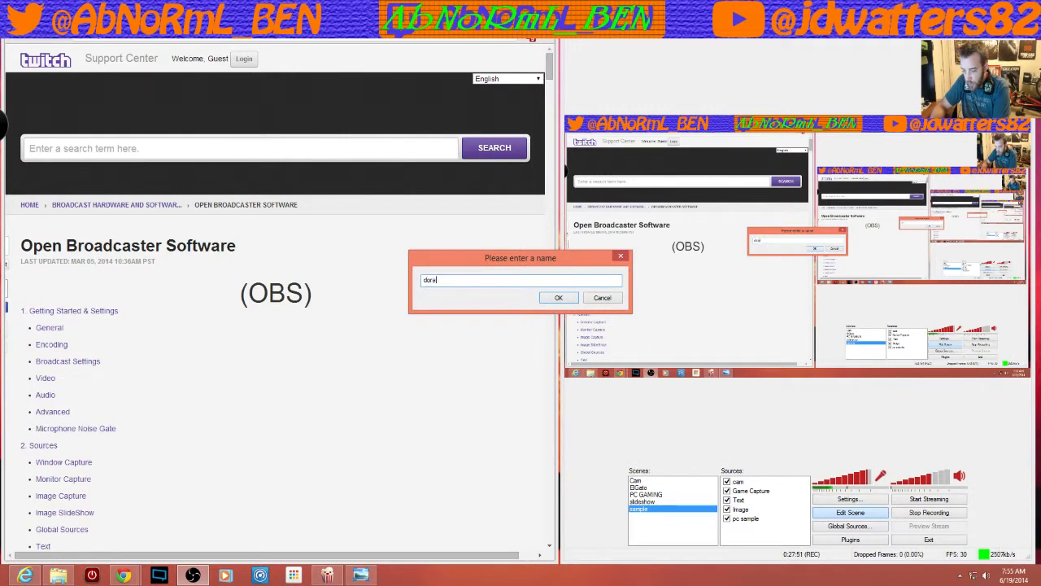
text(ra)
key(Return)
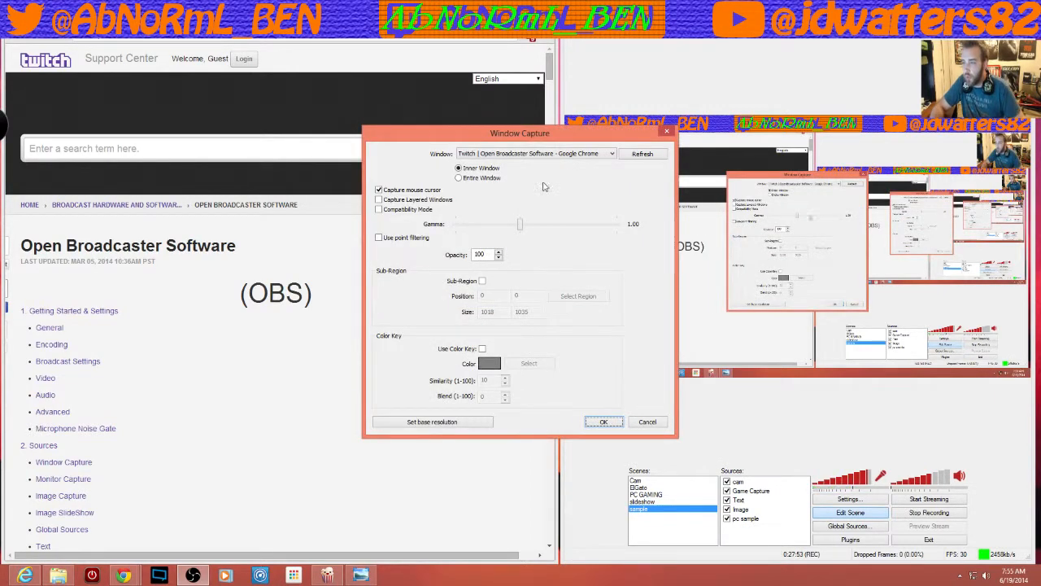
Set the capture window to Pandora Radio and turn off mouse cursor capture.
click(545, 153)
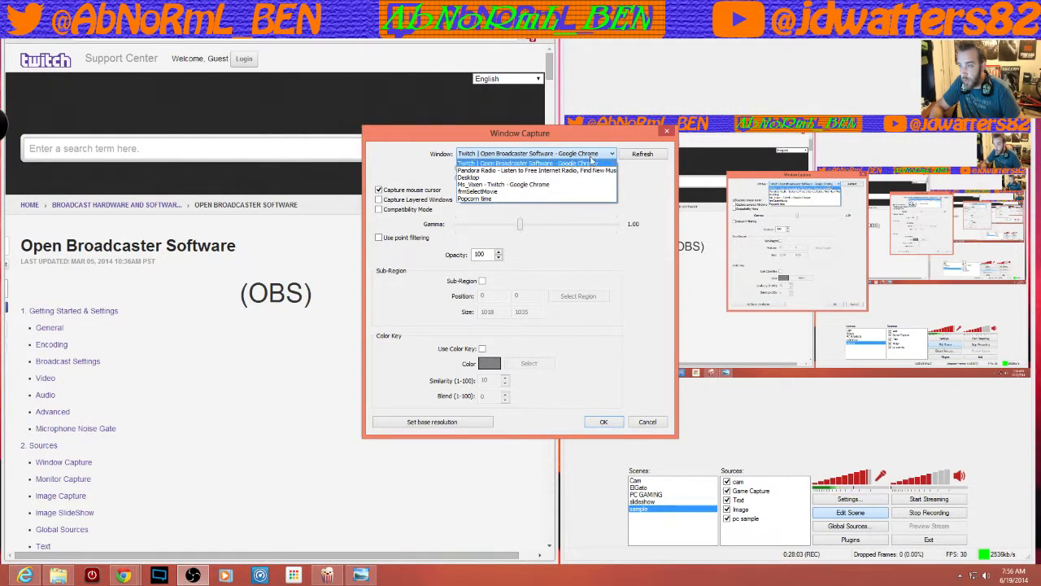
click(494, 171)
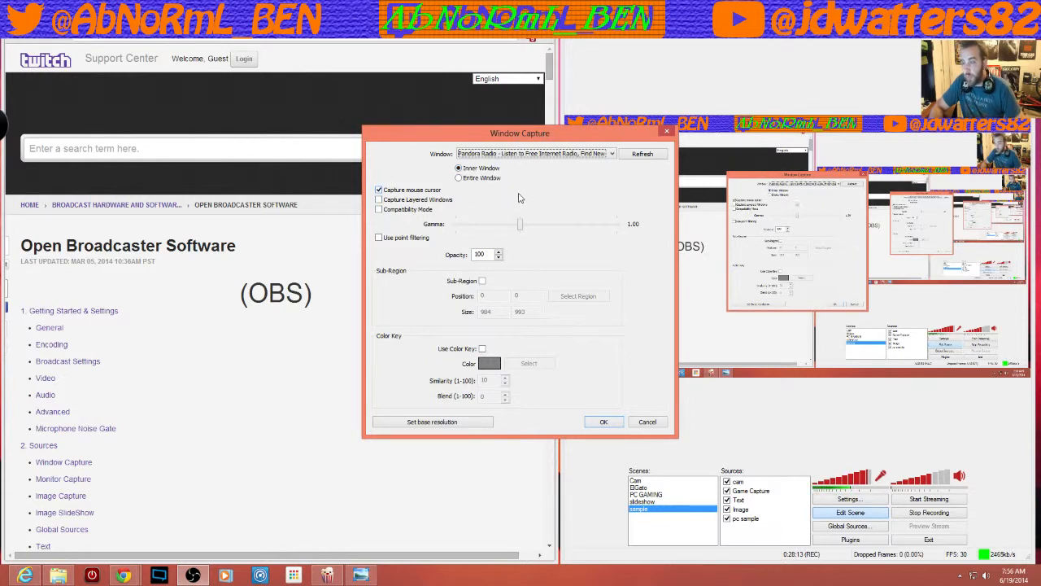
click(395, 192)
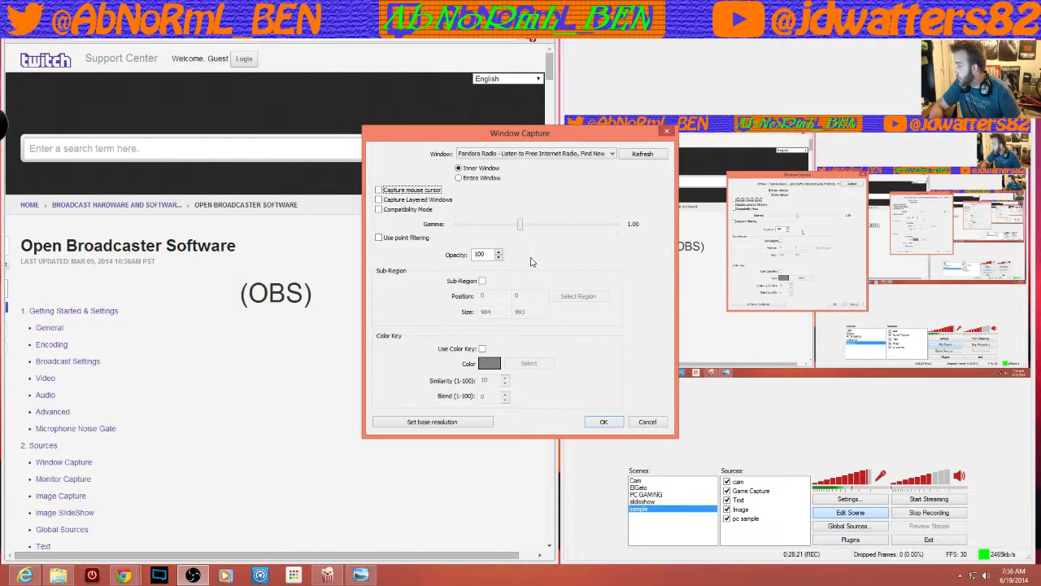
Enable the capture's sub-region and arrange the Pandora window and the Window Capture dialog side by side, with the Pandora page widened.
click(483, 282)
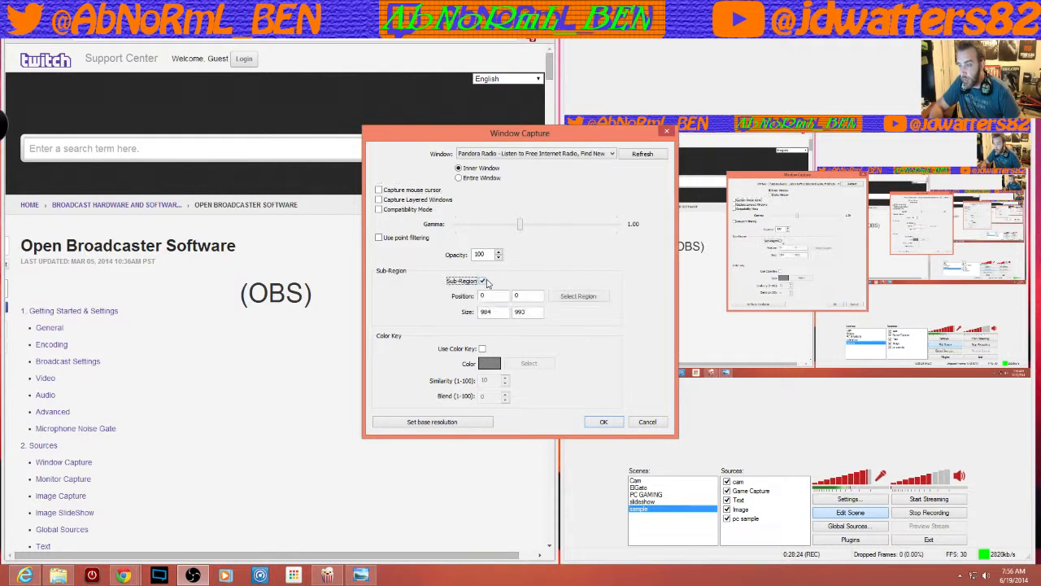
click(597, 299)
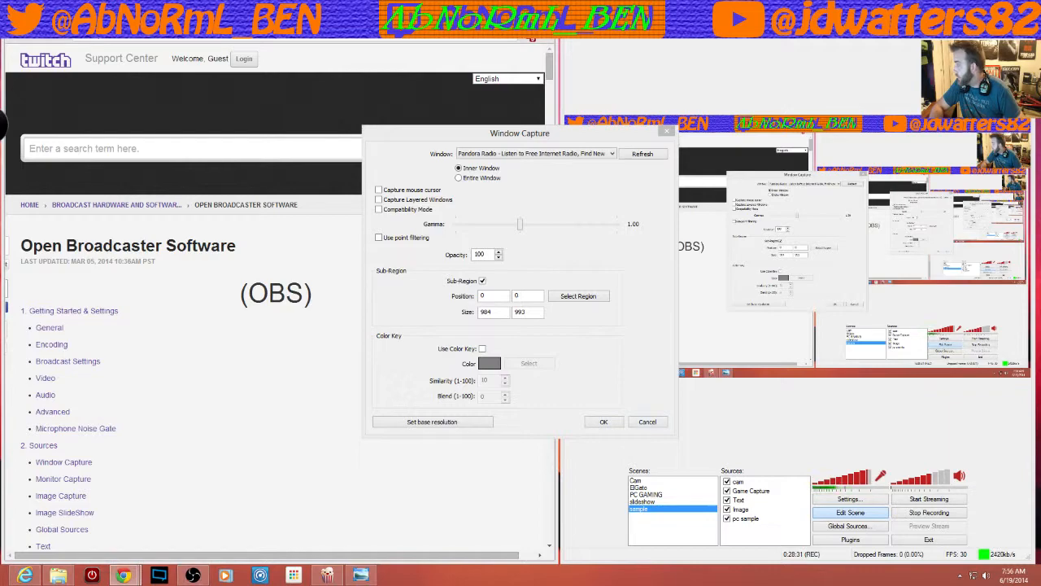
click(123, 575)
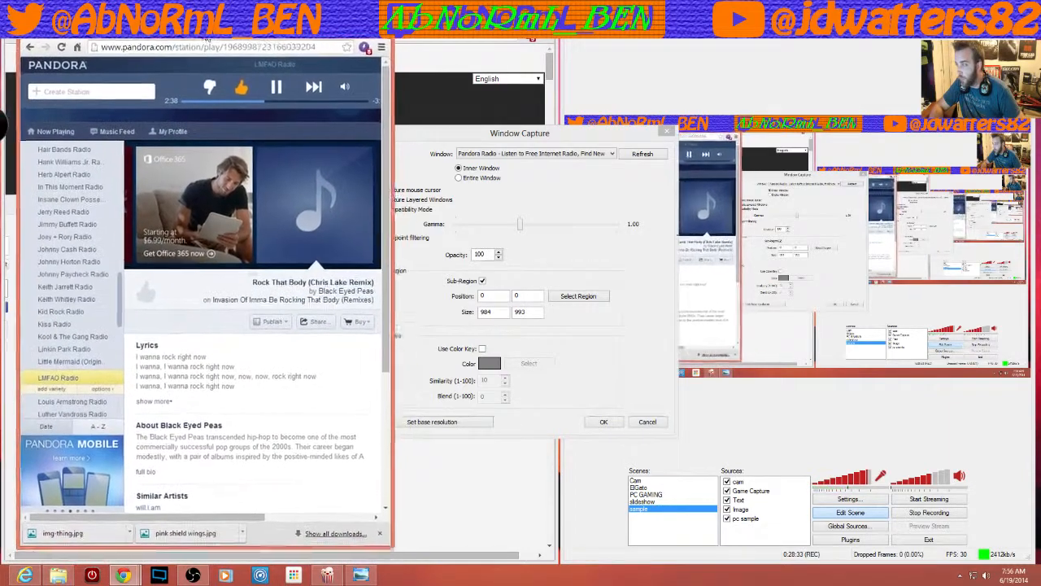
drag(206, 38, 198, 32)
drag(383, 112, 298, 116)
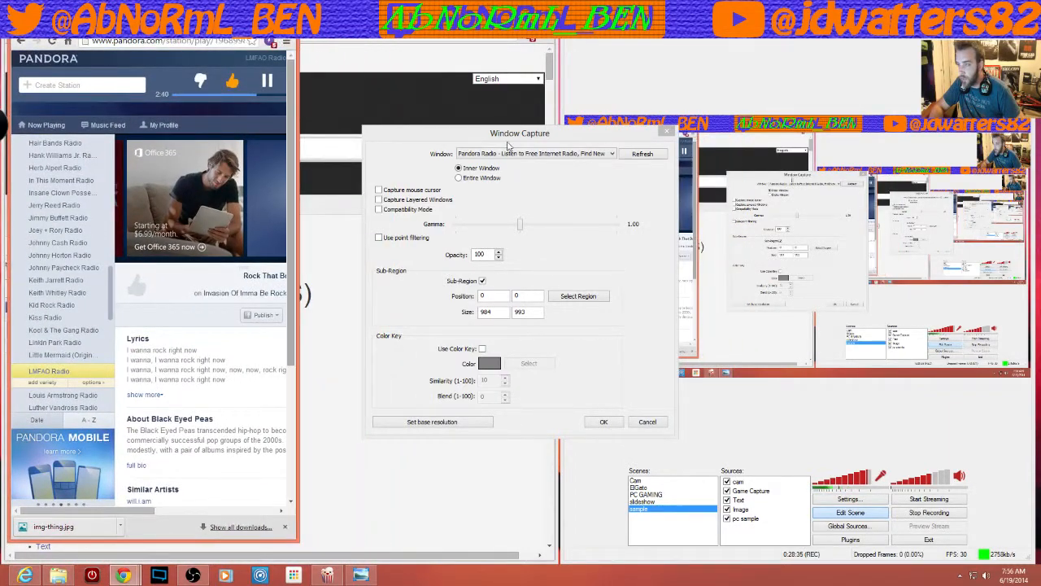
drag(509, 134, 746, 53)
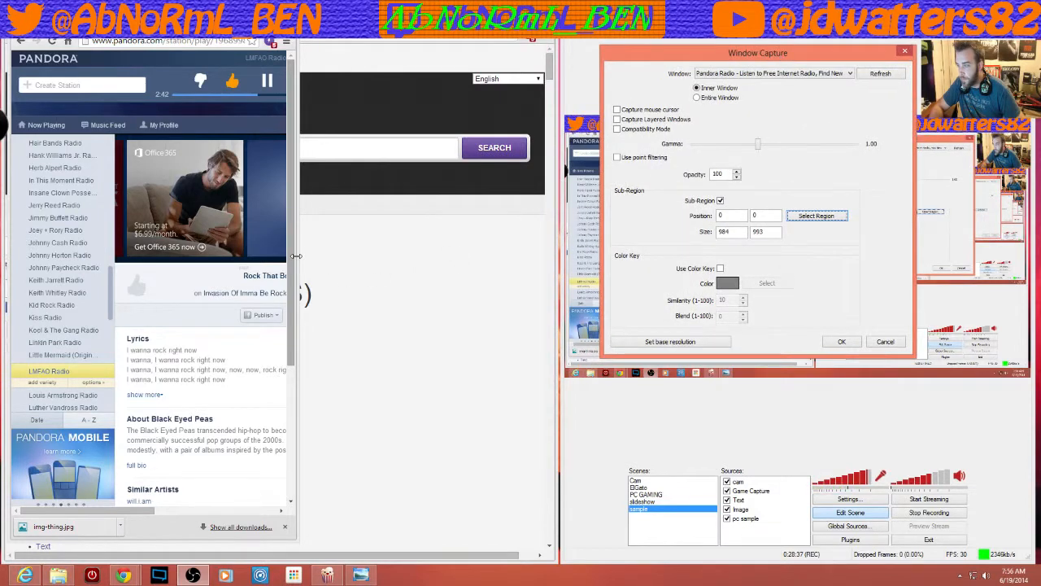
drag(297, 255, 540, 259)
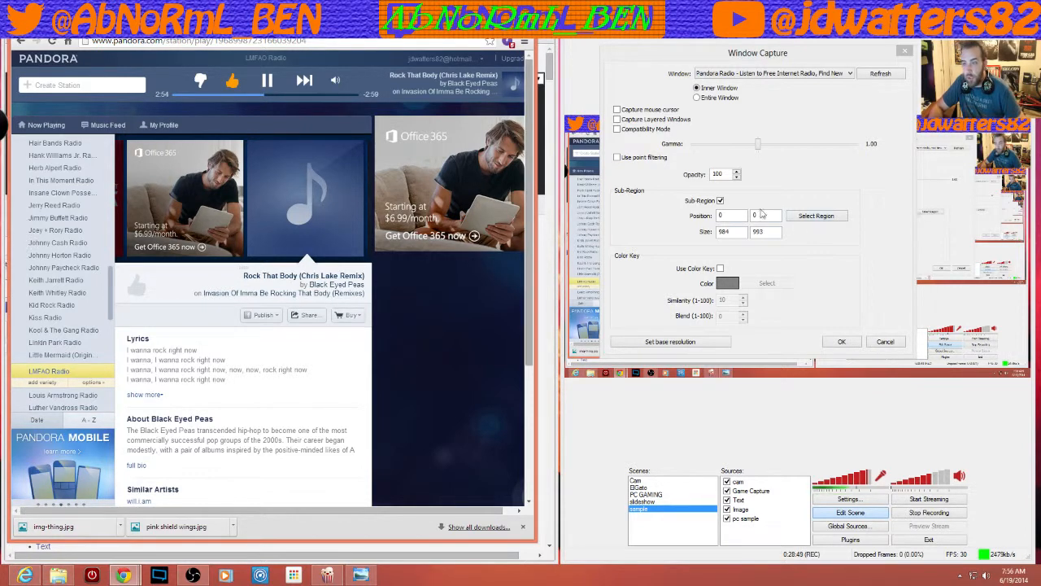
Reset the sub-region and fit it around Pandora's album art and song details, at position 216, 247 and size 539 by 299.
click(720, 201)
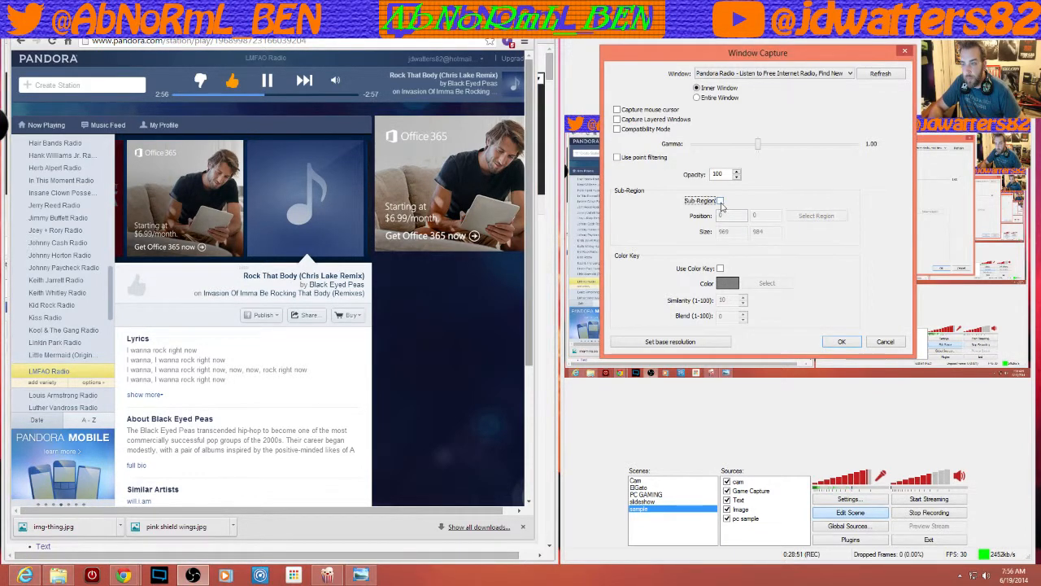
click(721, 201)
click(834, 217)
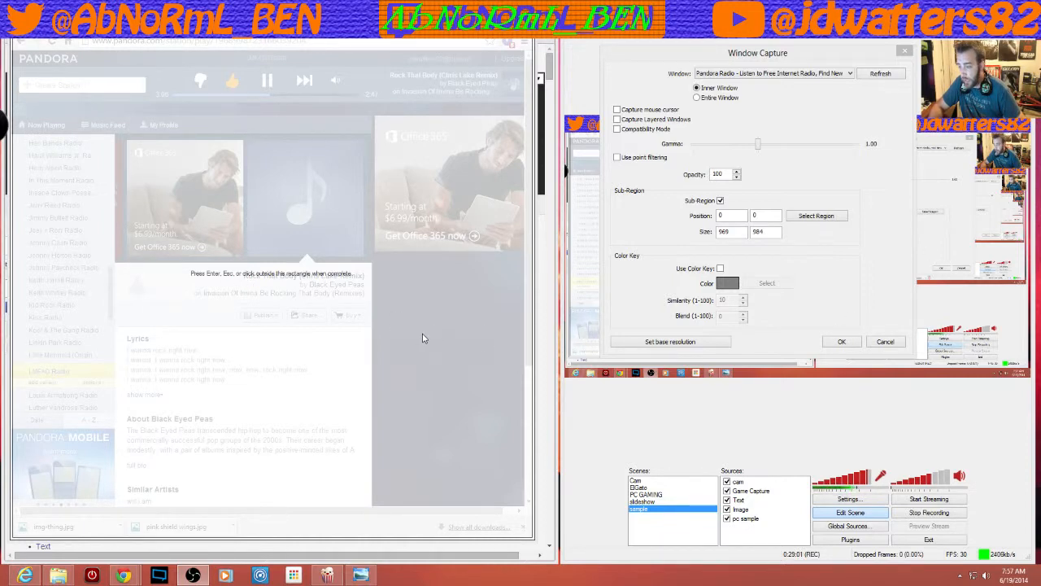
drag(533, 537, 228, 151)
drag(119, 75, 259, 203)
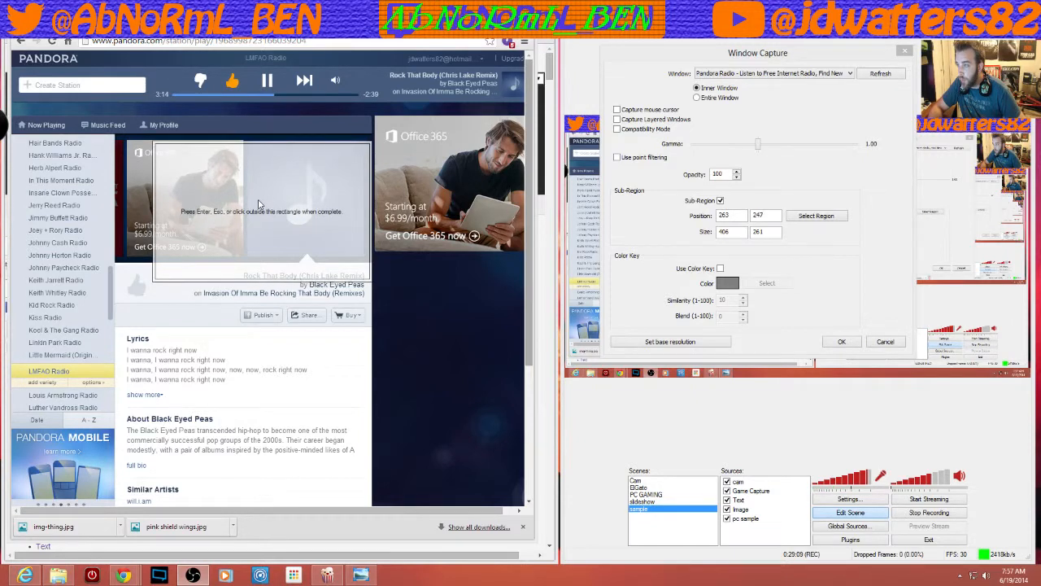
drag(370, 201, 416, 205)
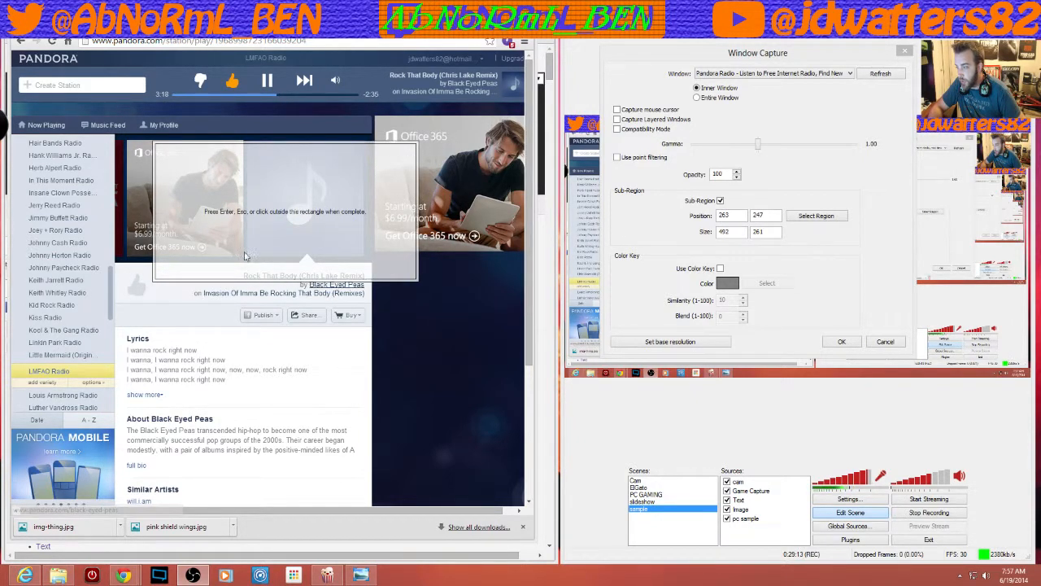
drag(157, 201, 129, 218)
drag(203, 280, 209, 301)
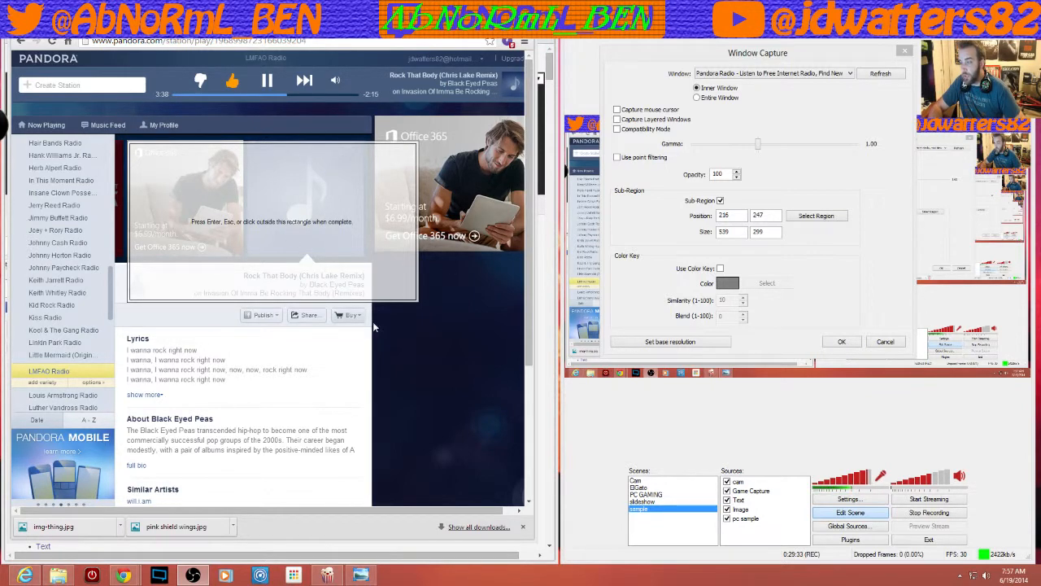
click(495, 366)
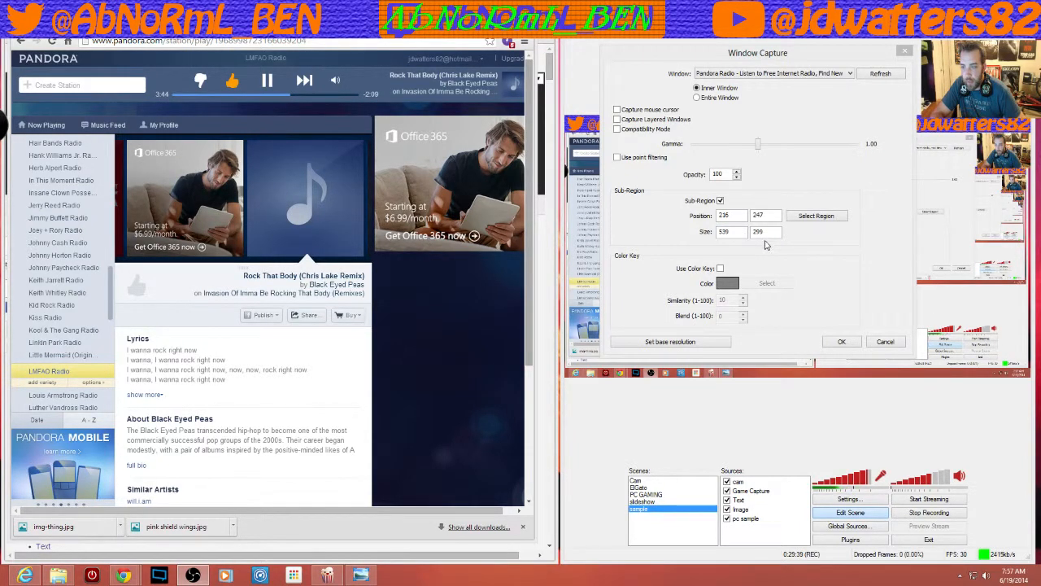
Confirm the dora capture, enlarge it in the preview and place it in the scene's lower-right area.
click(842, 342)
drag(641, 151, 704, 299)
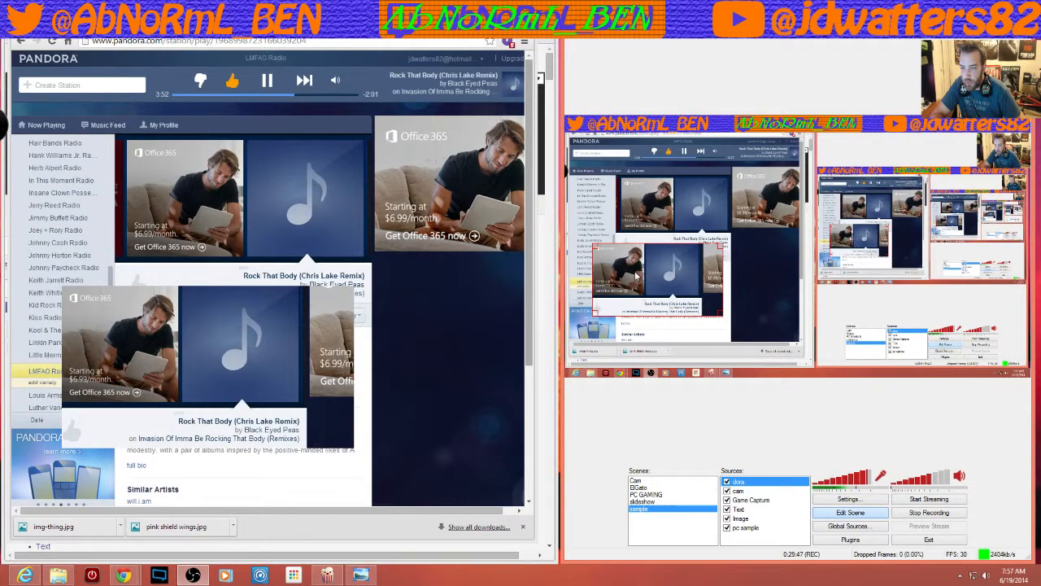
drag(636, 278, 787, 325)
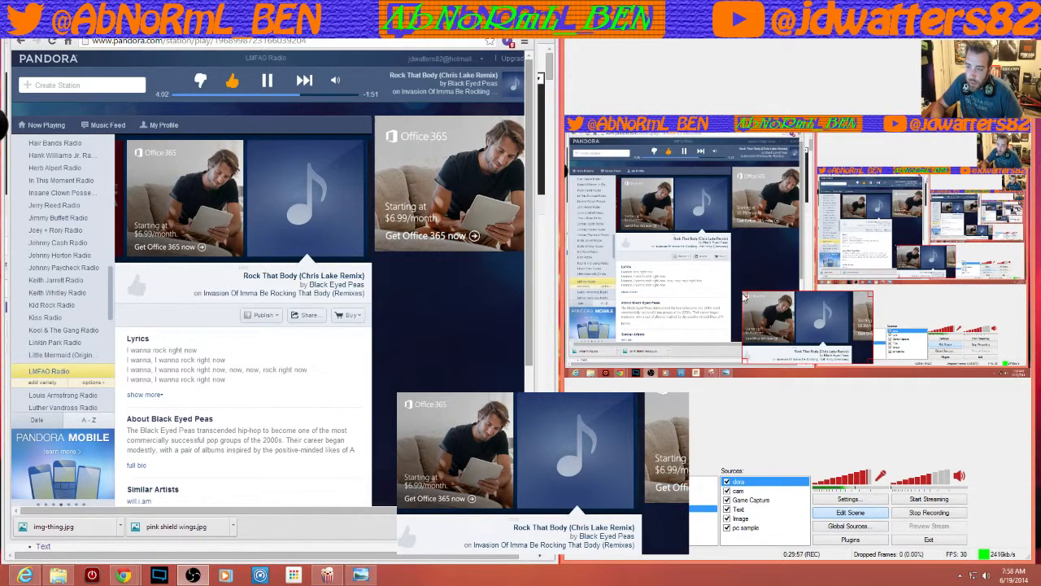
drag(745, 295, 702, 292)
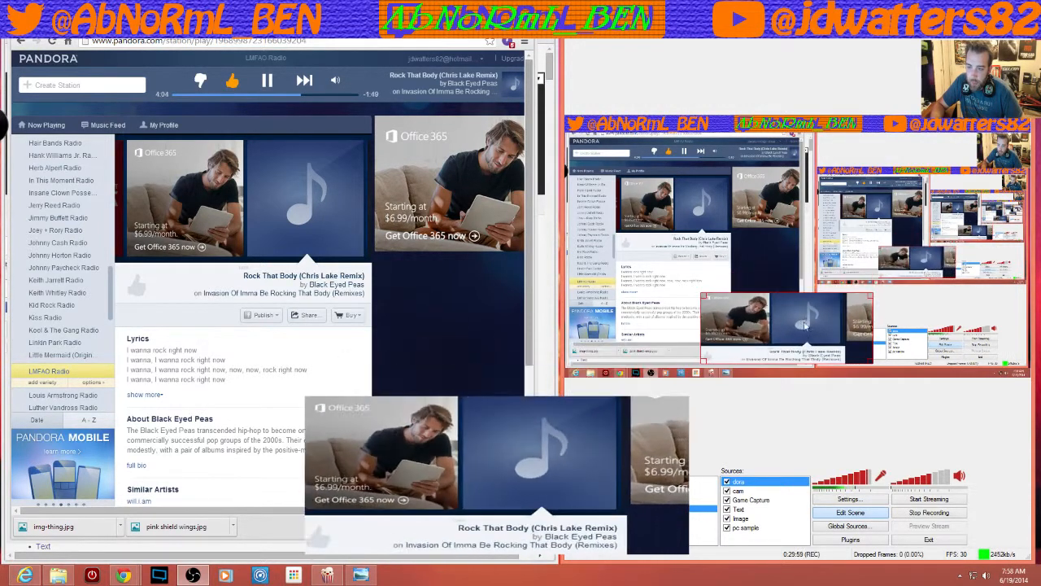
drag(797, 321, 900, 325)
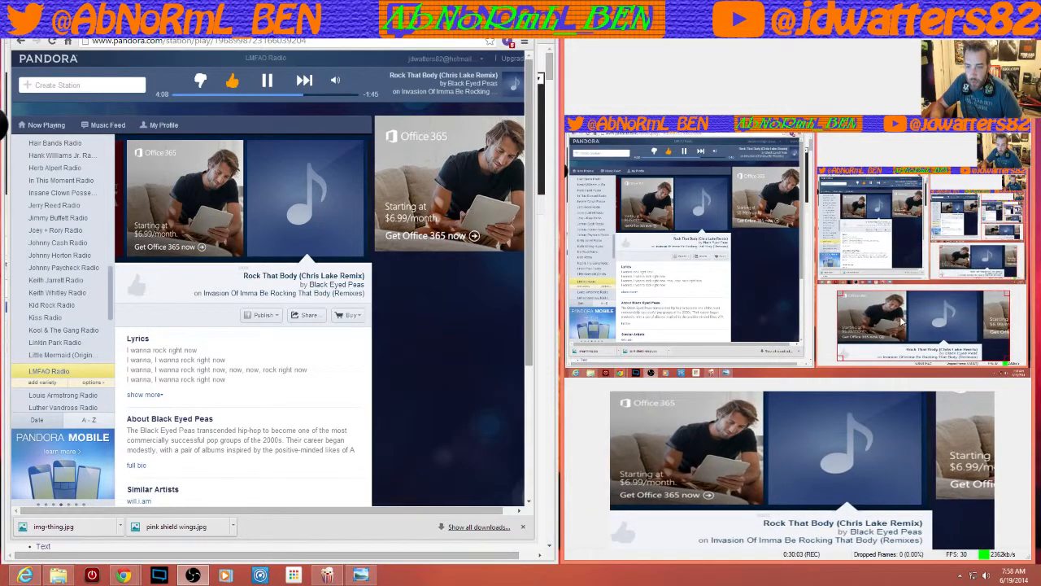
Reopen the dora source's properties and narrow its sub-region to 445 by 299 to cut off the neighbouring advert.
right_click(901, 321)
click(928, 323)
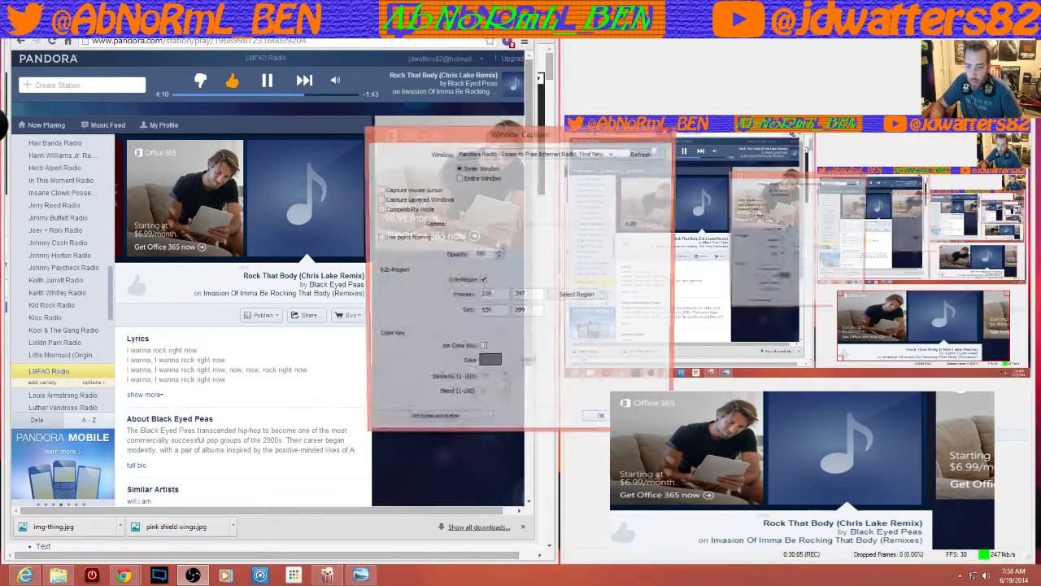
click(582, 298)
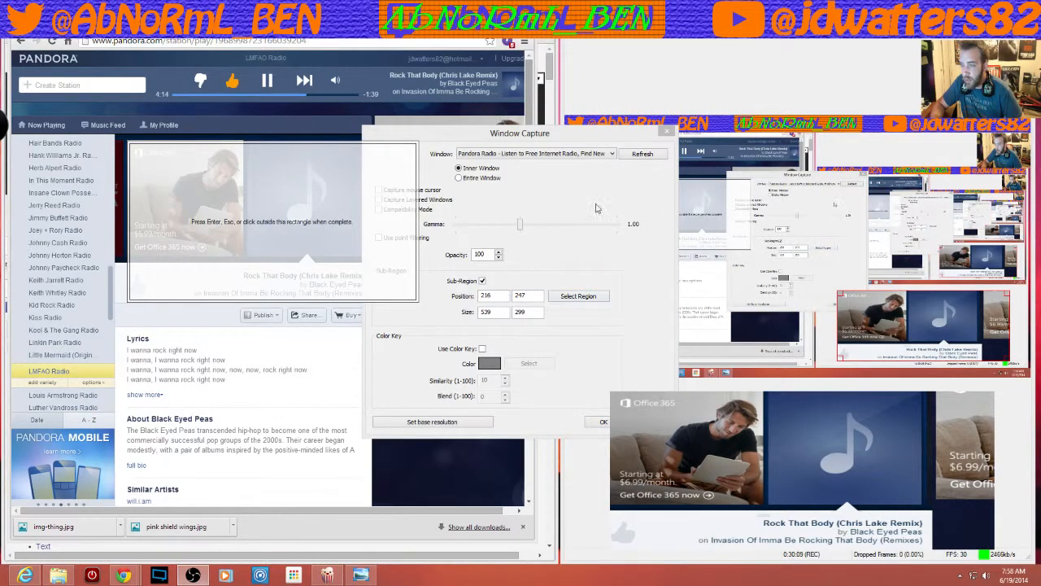
key(Return)
drag(540, 139, 825, 48)
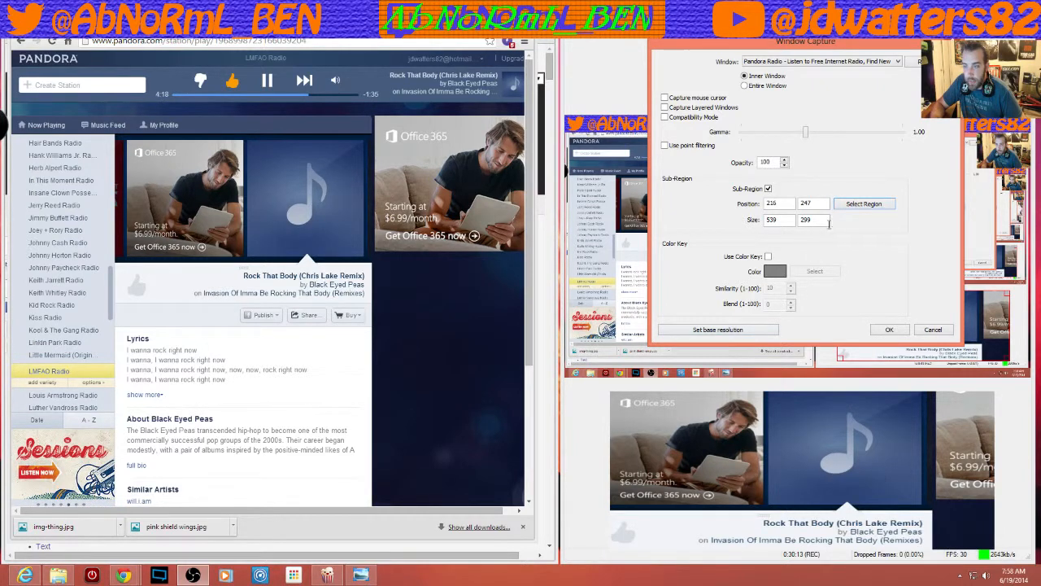
click(864, 203)
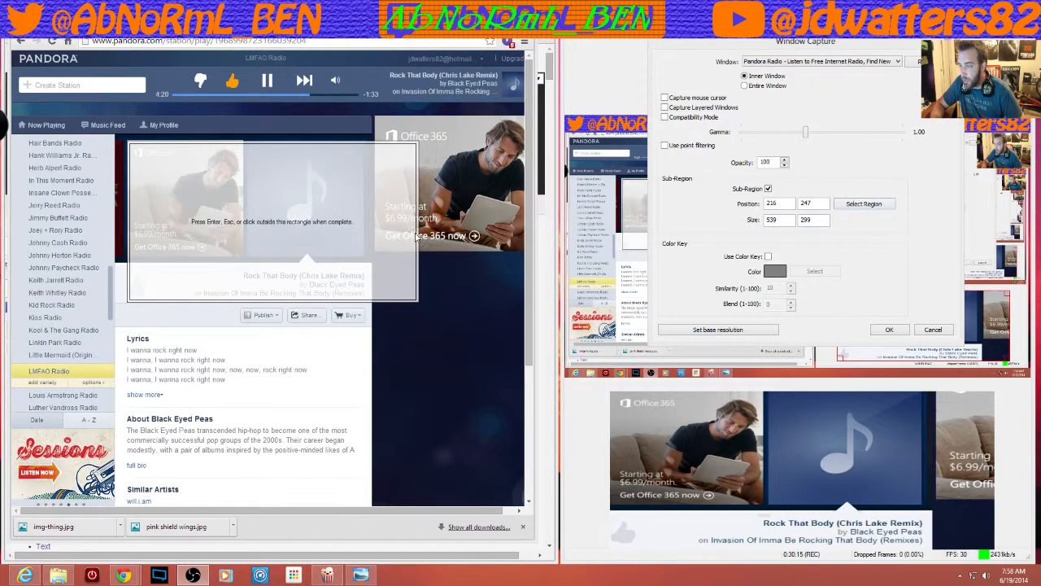
drag(418, 236, 366, 229)
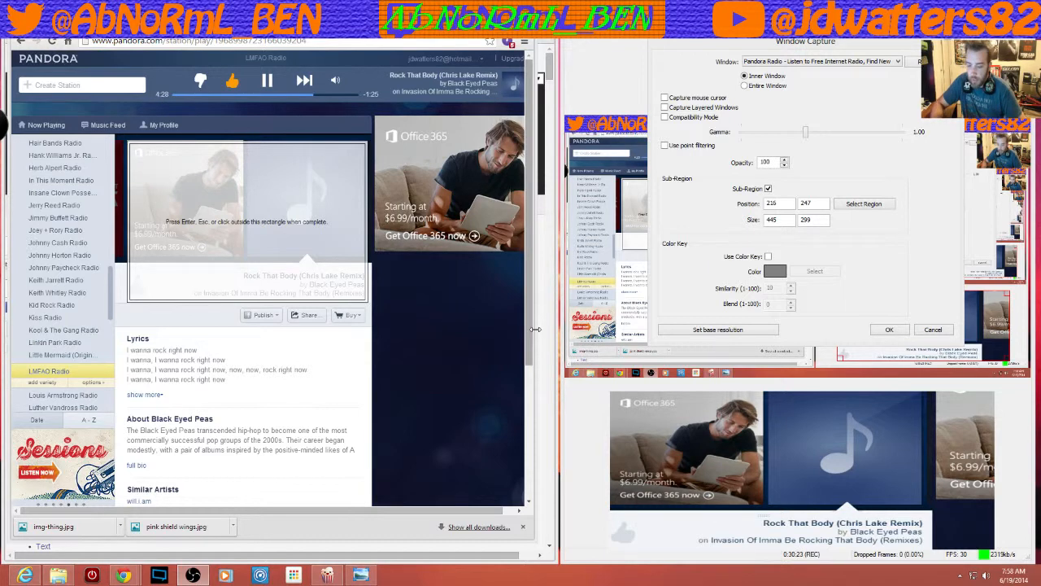
click(437, 326)
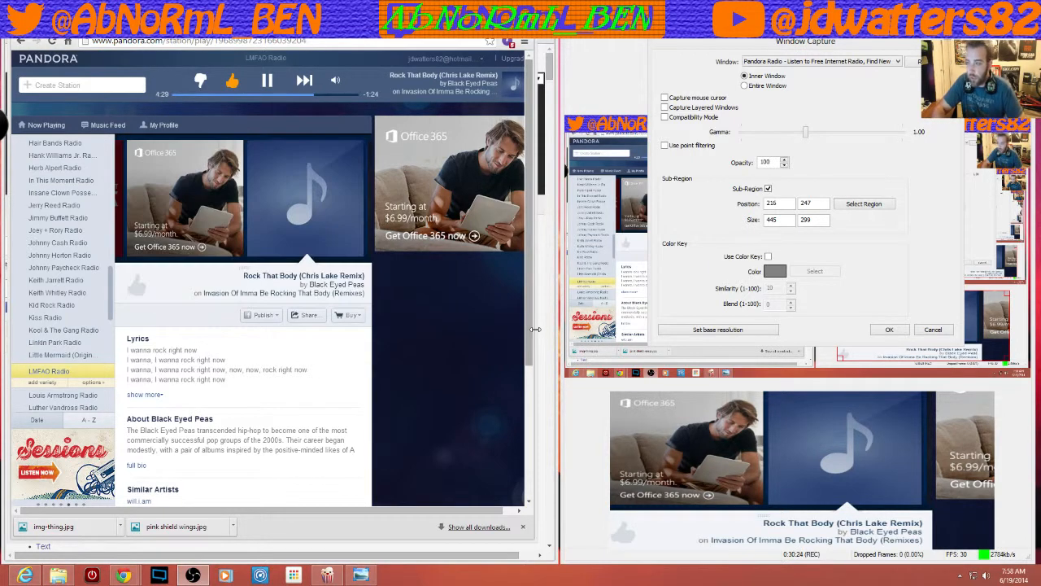
Confirm the new region, then move the dora capture into the scene's lower-right corner and shrink it.
click(895, 332)
drag(933, 332, 758, 312)
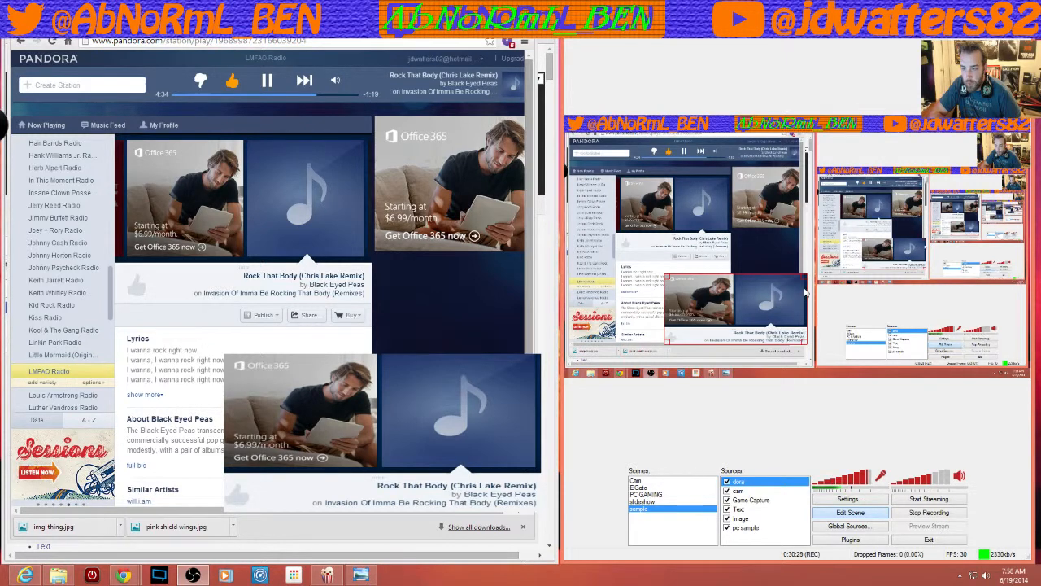
drag(749, 310, 960, 326)
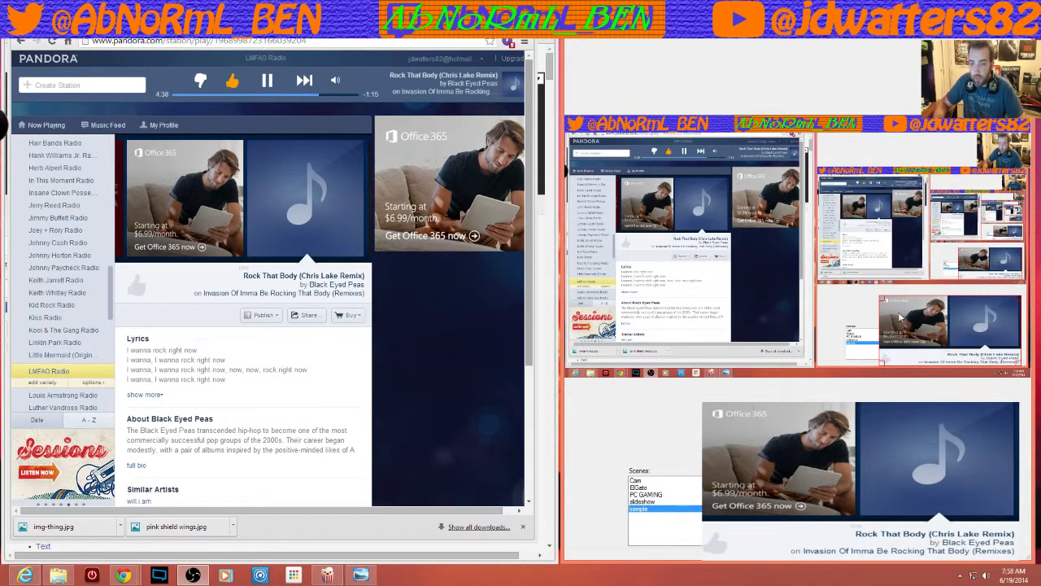
drag(879, 298, 927, 308)
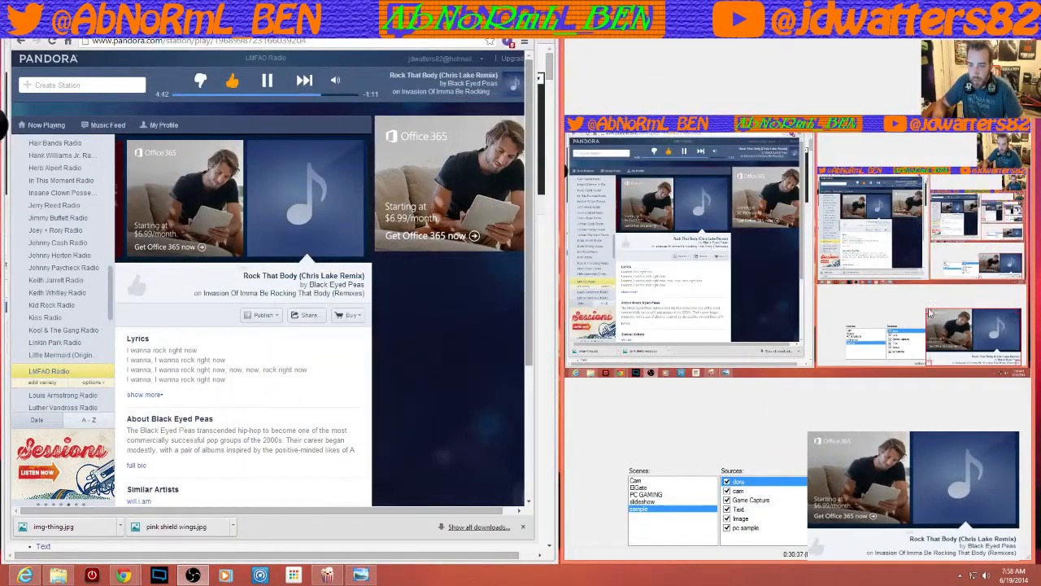
Move the dora capture to the middle of the sample scene, delete the source and accept the deletion.
click(643, 481)
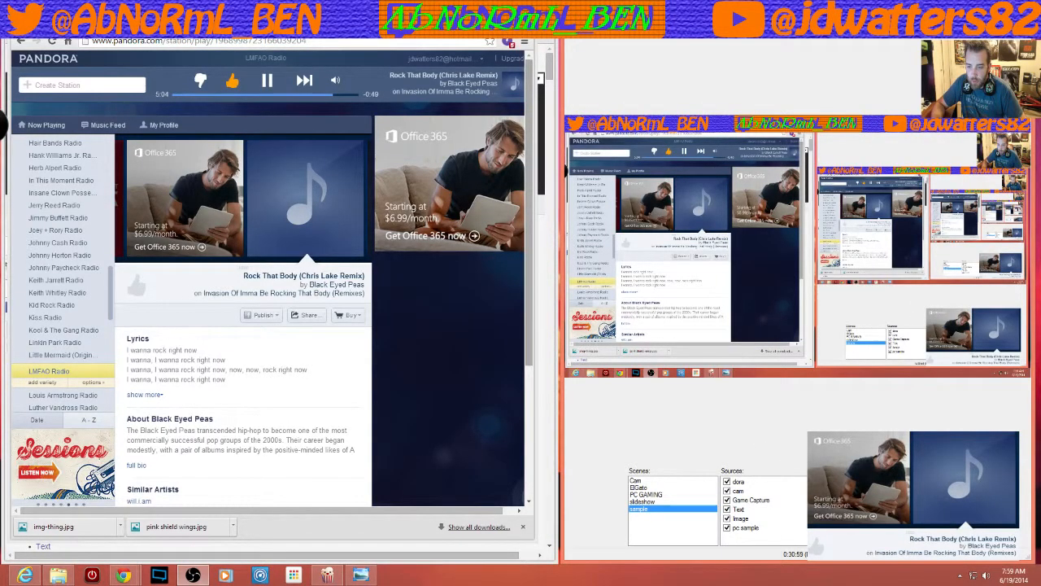
drag(979, 329, 829, 284)
right_click(829, 284)
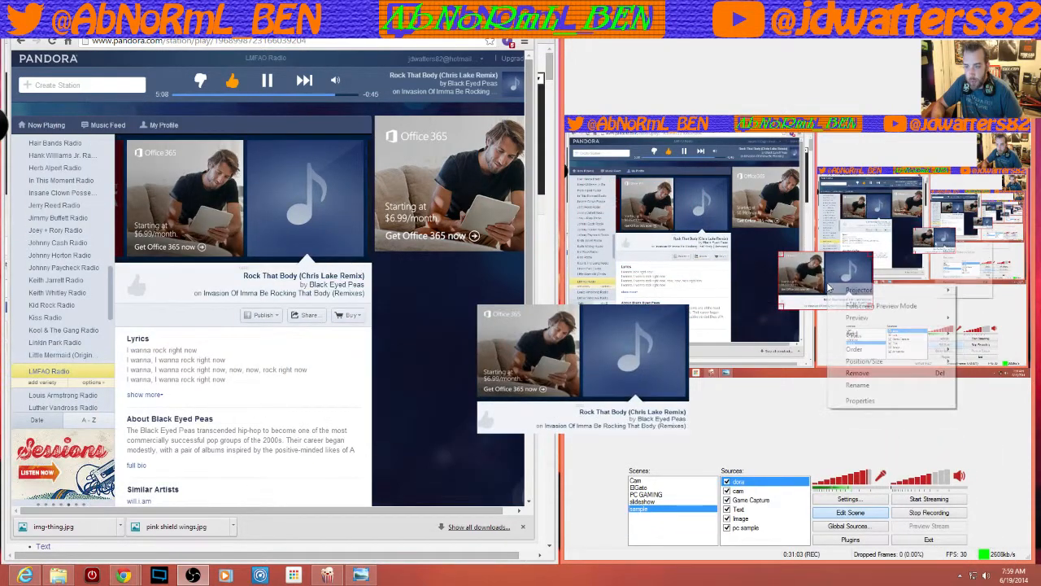
click(858, 373)
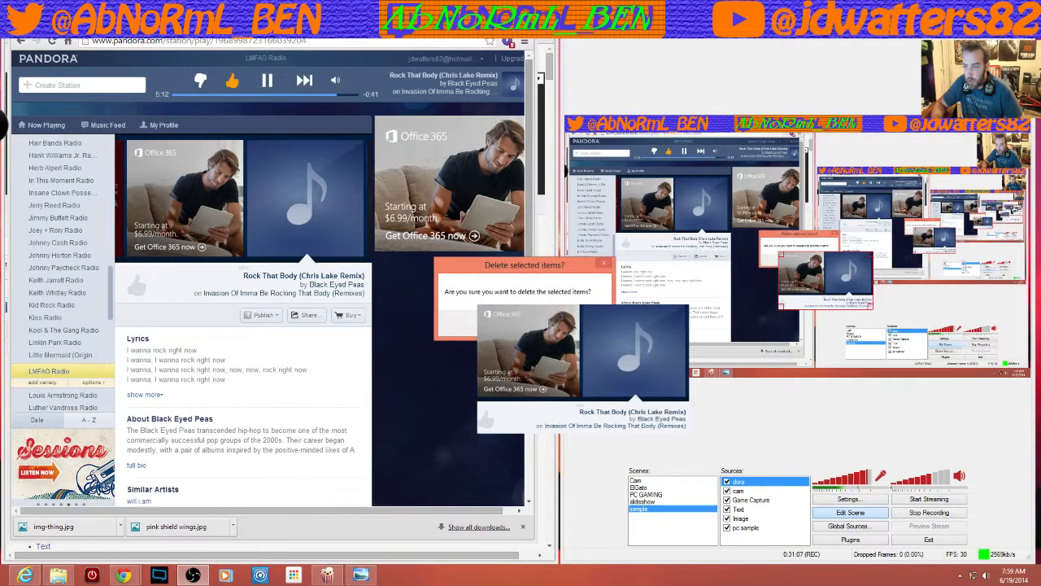
click(526, 324)
Add a window capture source under its default name and bring the Twitch support page into view behind its settings.
right_click(753, 535)
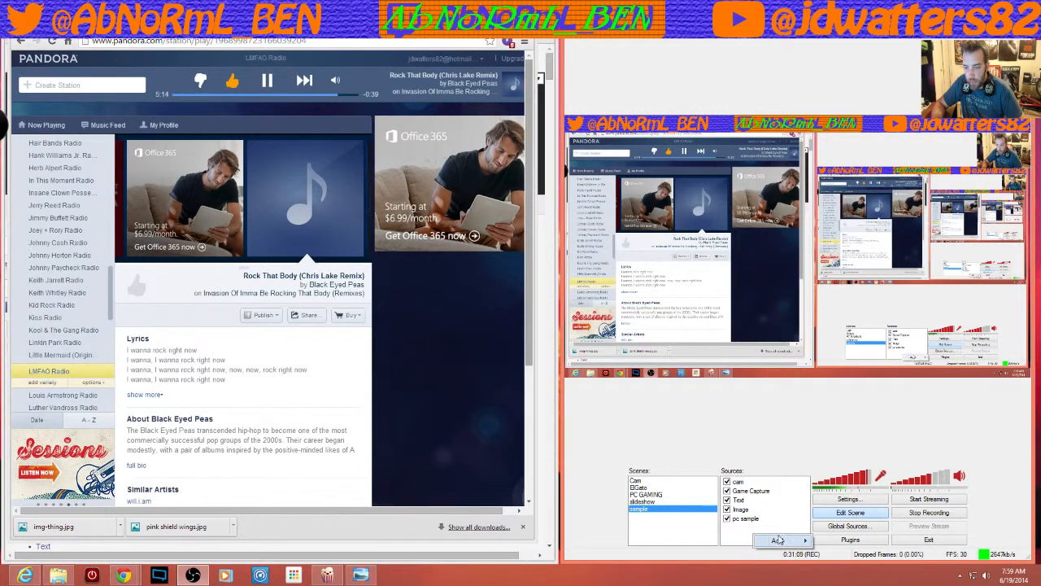
mouse_move(778, 540)
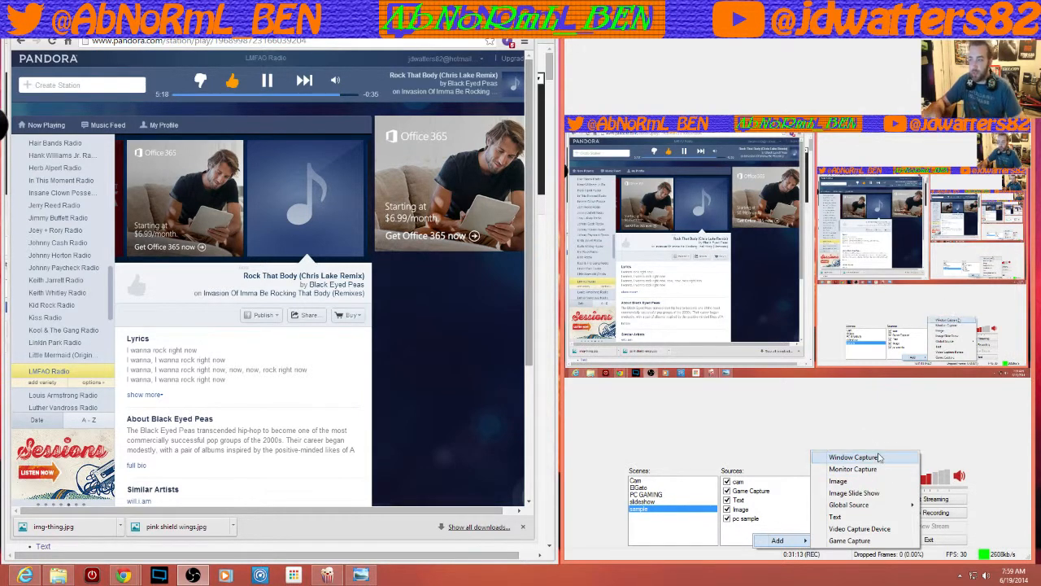
click(852, 457)
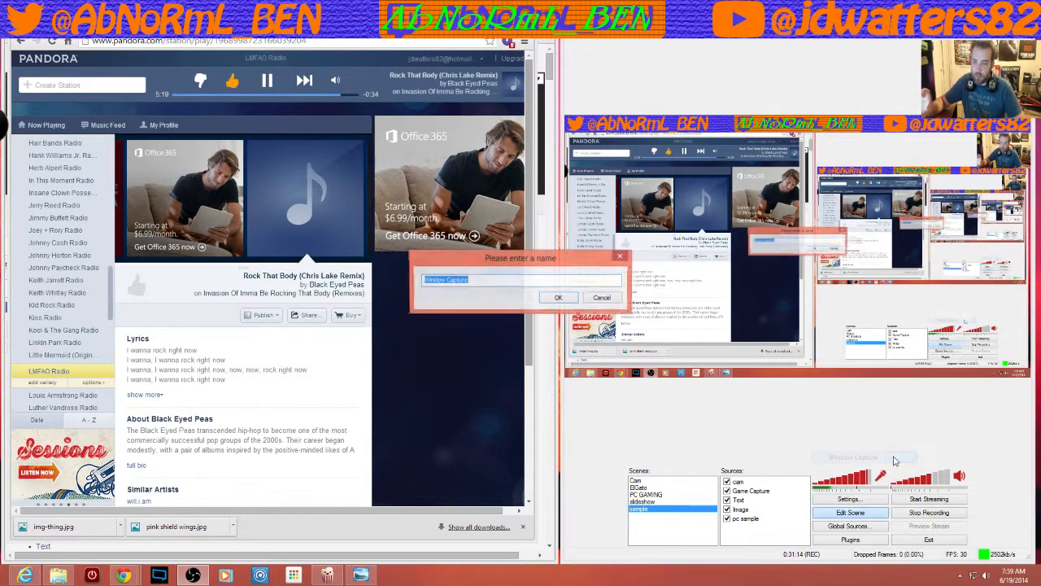
click(557, 298)
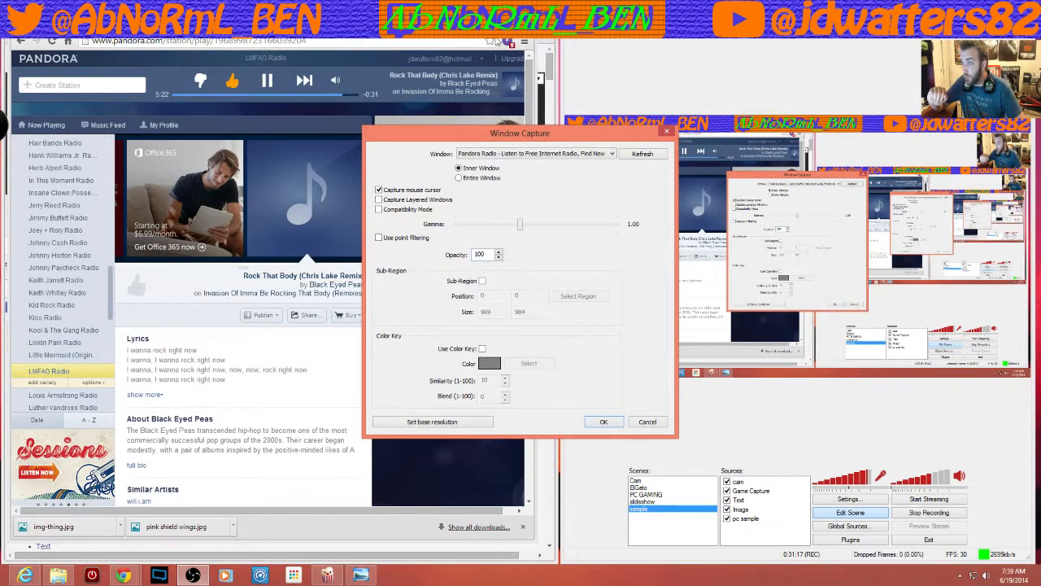
click(482, 13)
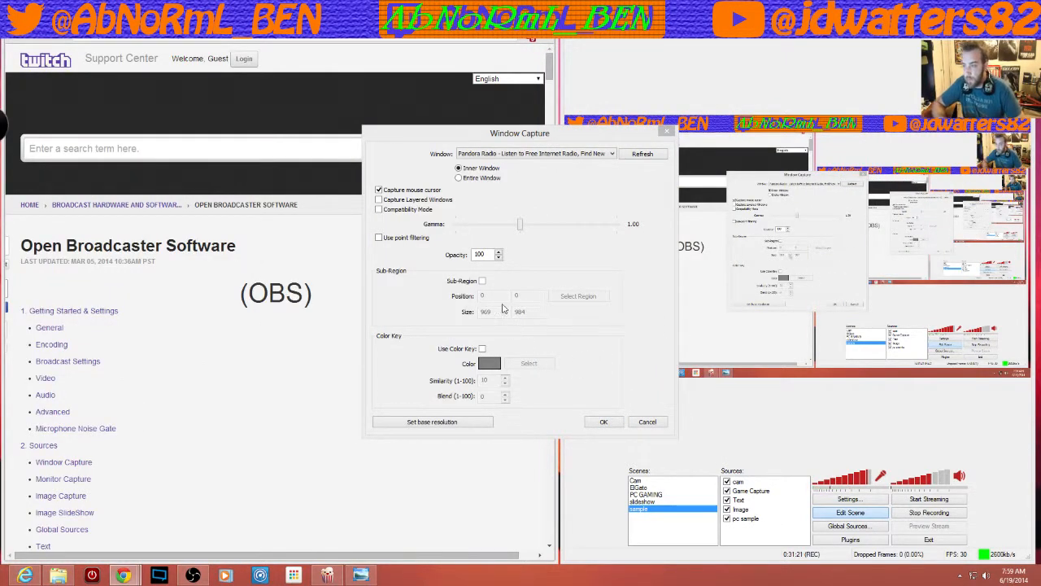
Set the capture window to "Twitch | Open Broadcaster Software - Google Chrome", enable its sub-region and start selecting the region.
click(482, 280)
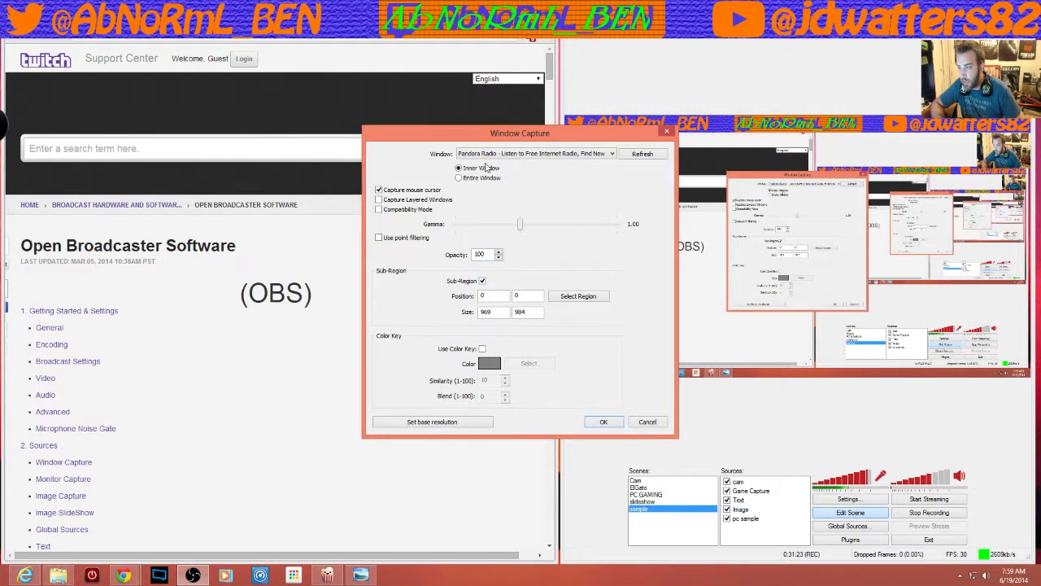
click(612, 154)
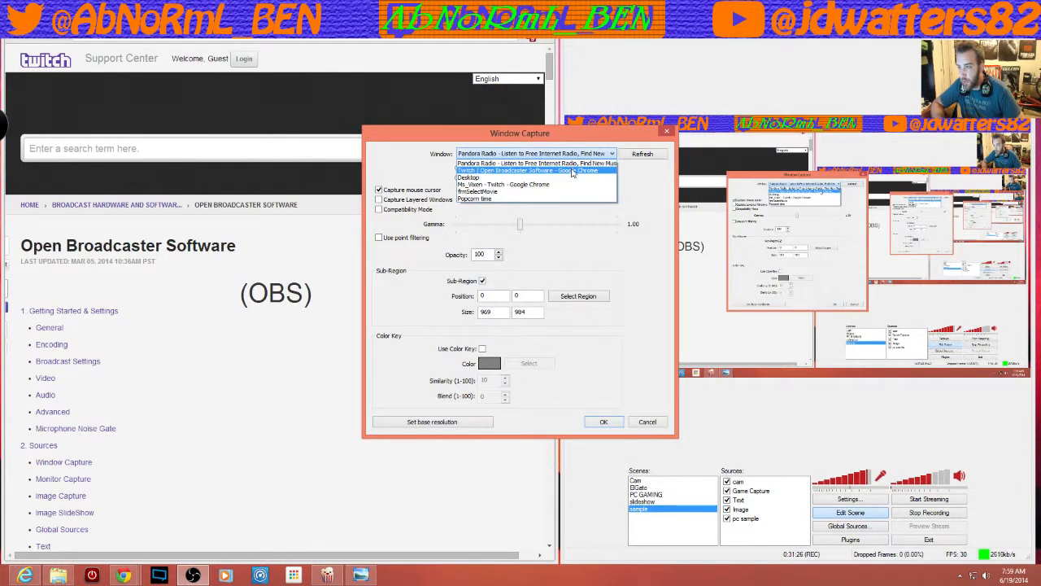
click(578, 170)
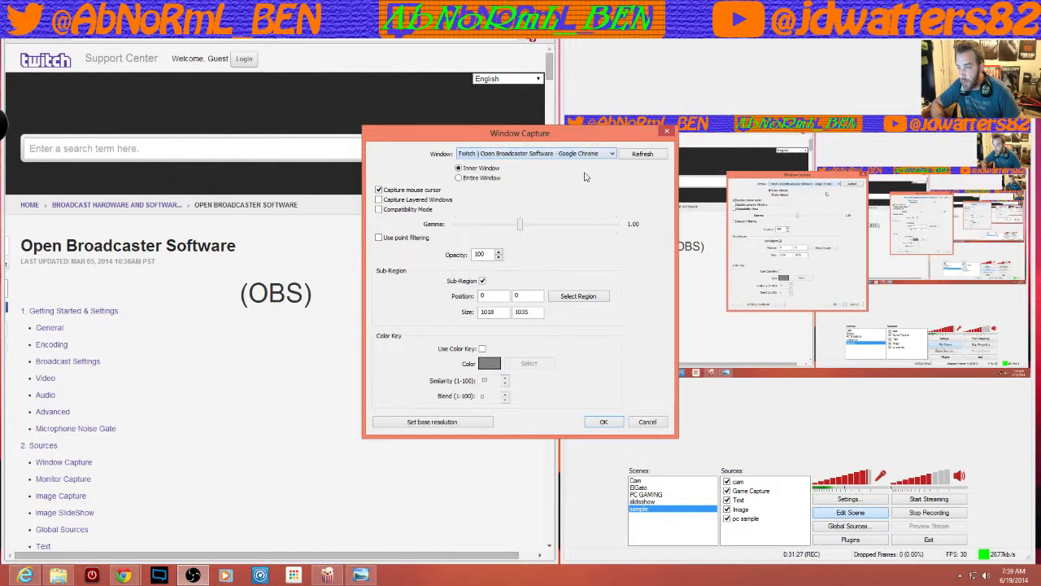
click(482, 281)
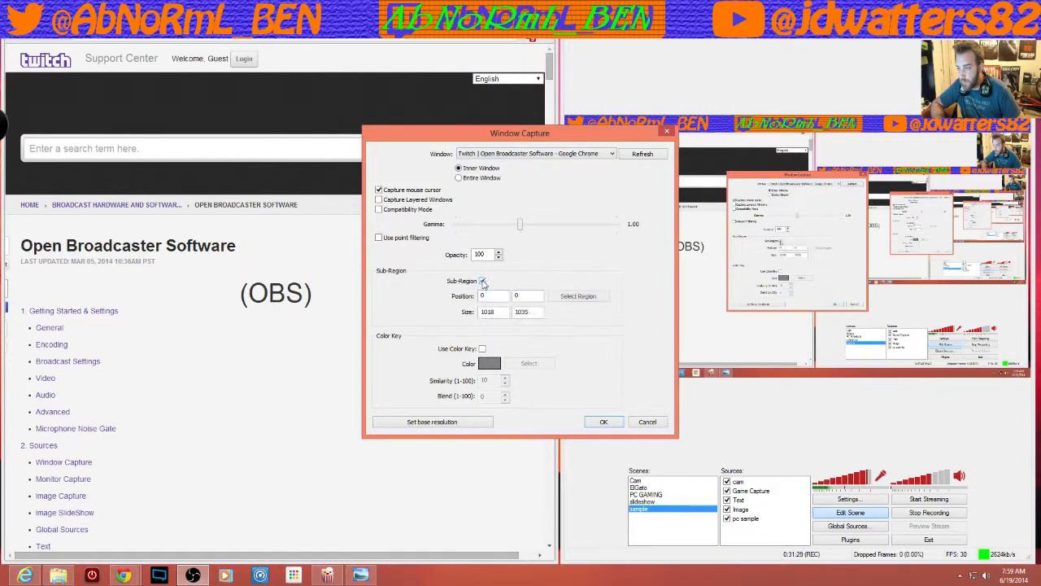
click(567, 296)
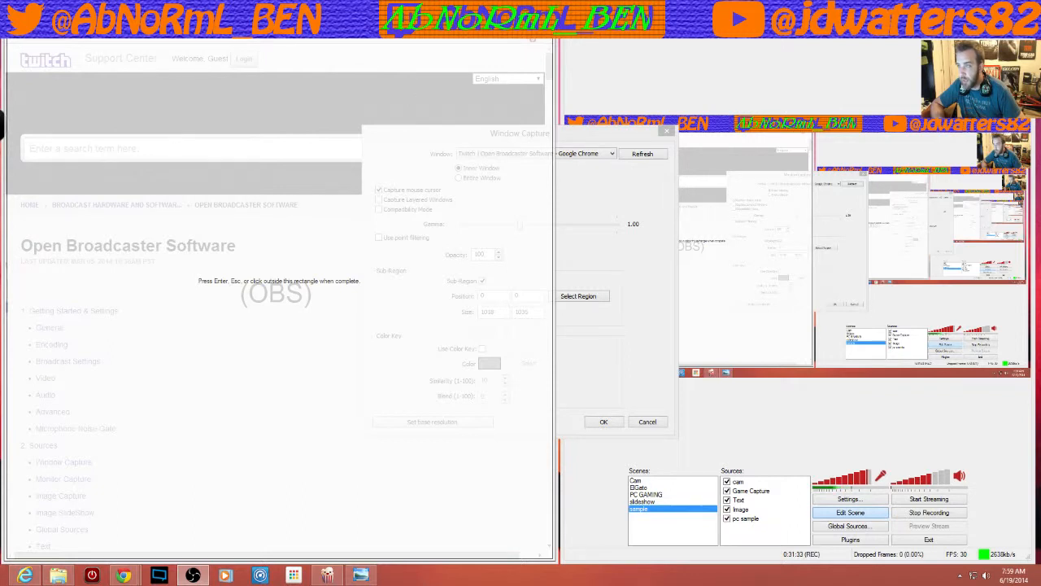
Fit the sub-region around the page's Open Broadcaster Software heading, at position 5, 400 and size 642 by 170.
drag(552, 41, 195, 316)
drag(104, 400, 224, 319)
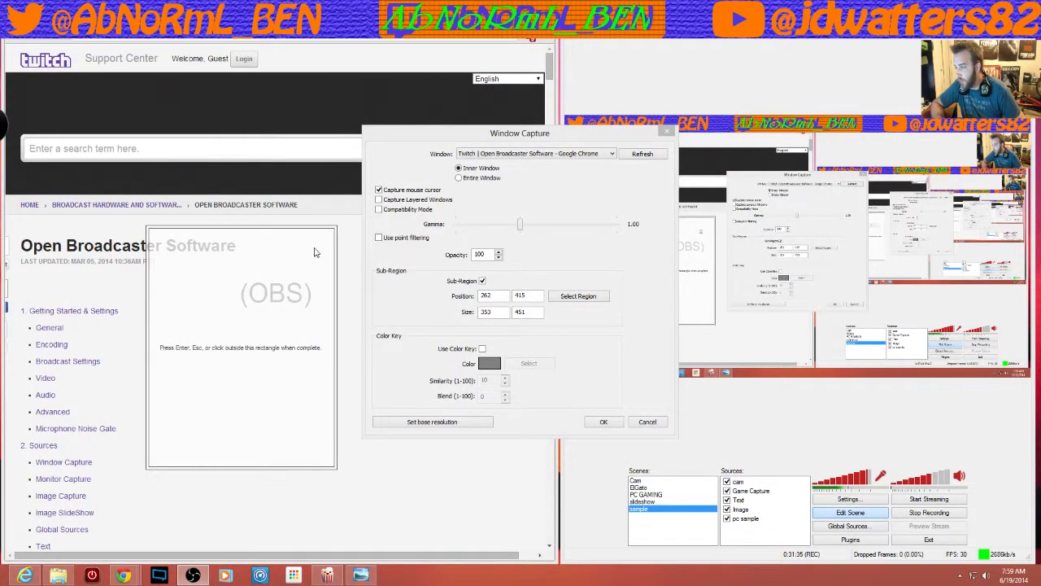
drag(337, 470, 351, 322)
drag(148, 226, 8, 218)
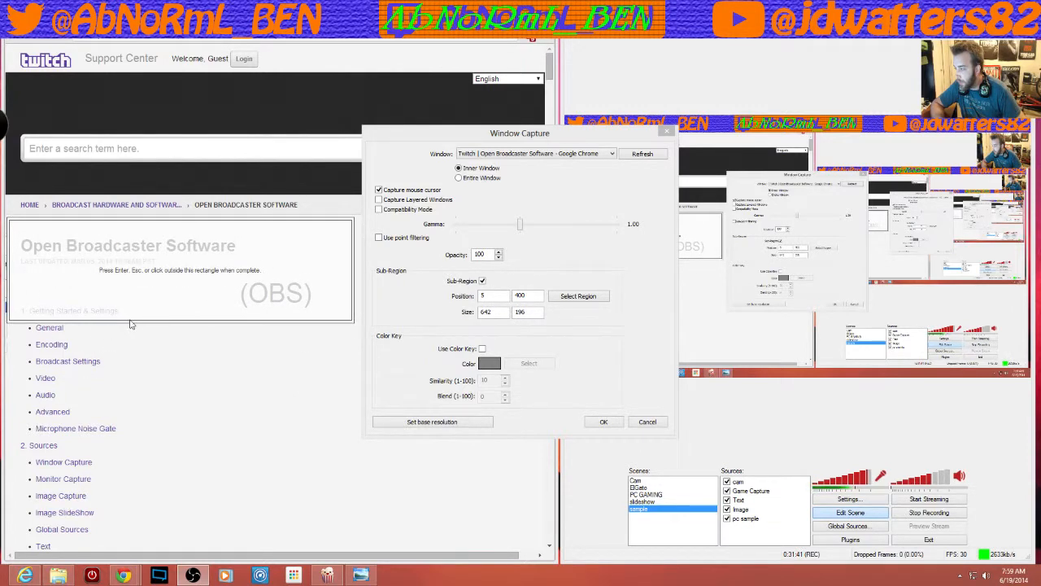
mouse_move(133, 320)
mouse_down()
mouse_move(137, 300)
mouse_move(138, 309)
mouse_up()
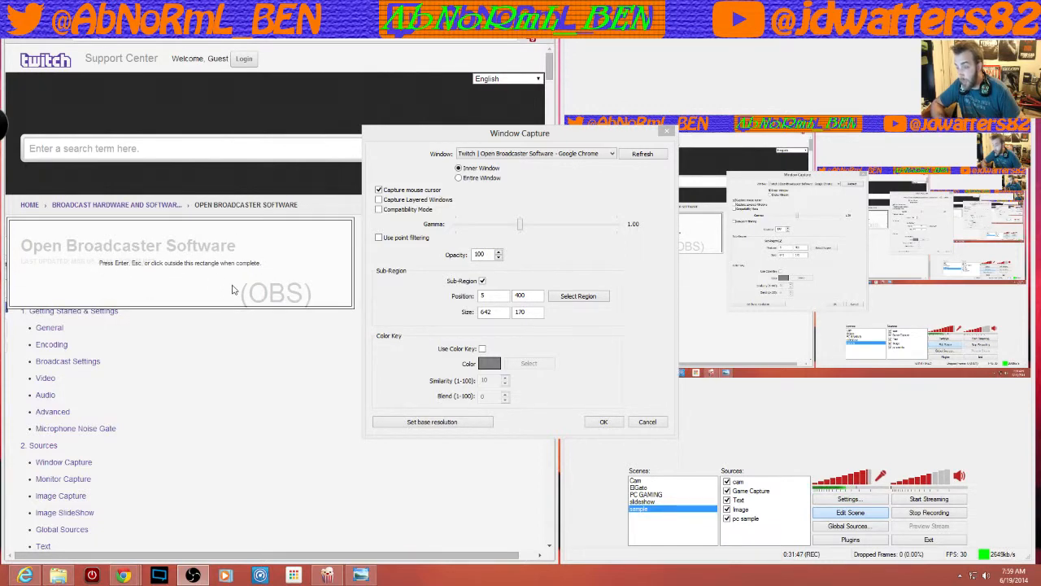
Confirm the Twitch page capture and place it just below the original page heading in the scene.
click(604, 423)
click(604, 421)
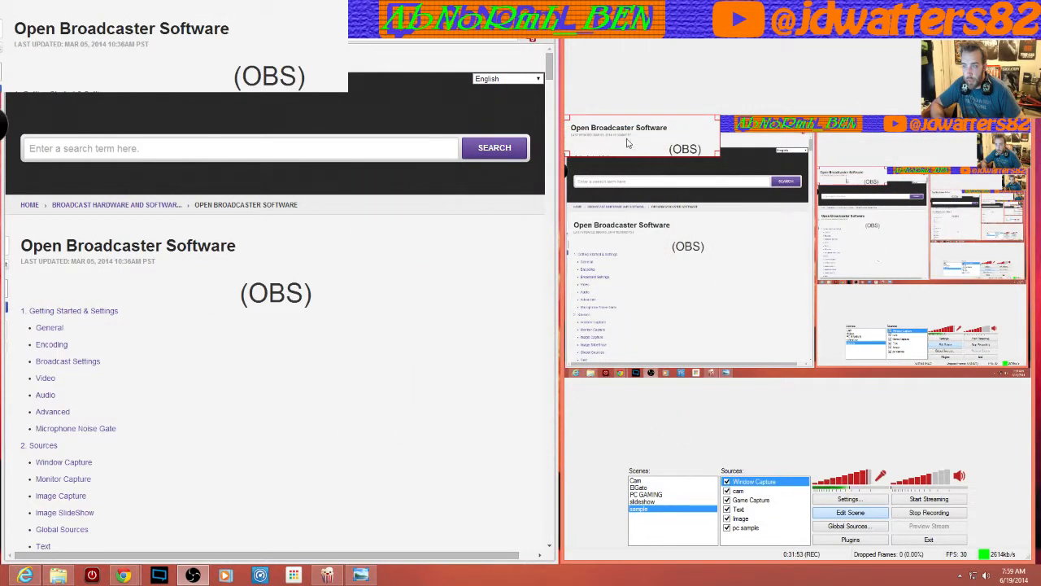
drag(623, 140, 651, 268)
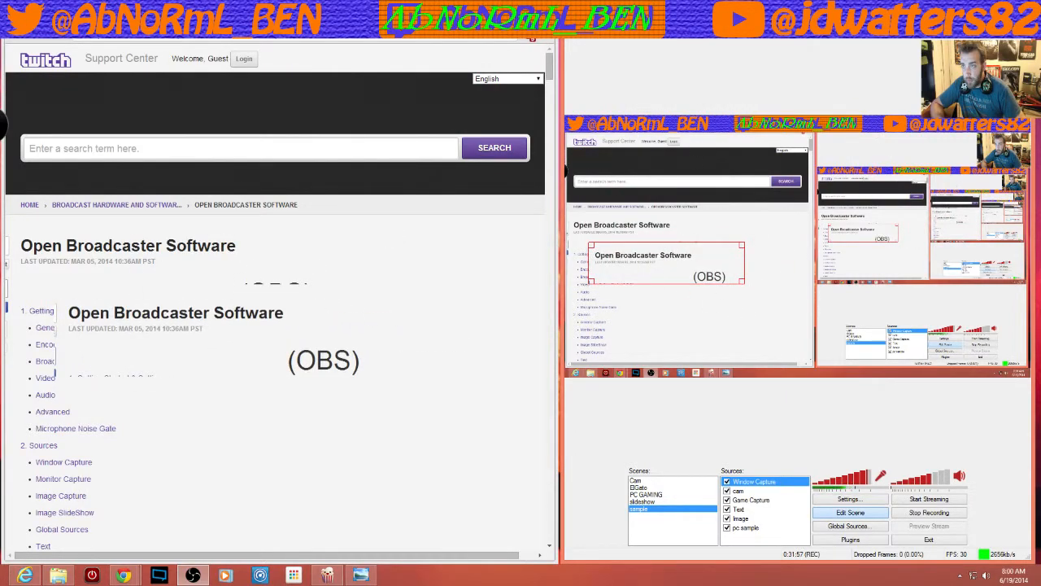
mouse_move(734, 28)
mouse_down()
mouse_move(730, 84)
mouse_move(734, 24)
mouse_move(185, 12)
mouse_move(732, 15)
mouse_up()
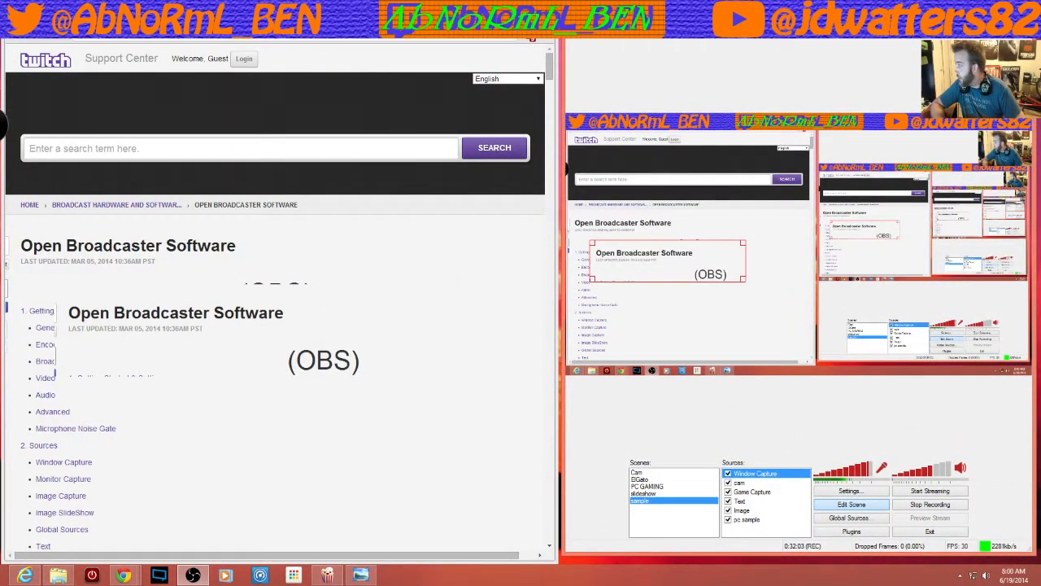
Test the window capture by moving the Pandora window over the Twitch page and back off it, twice.
drag(0, 82, 220, 45)
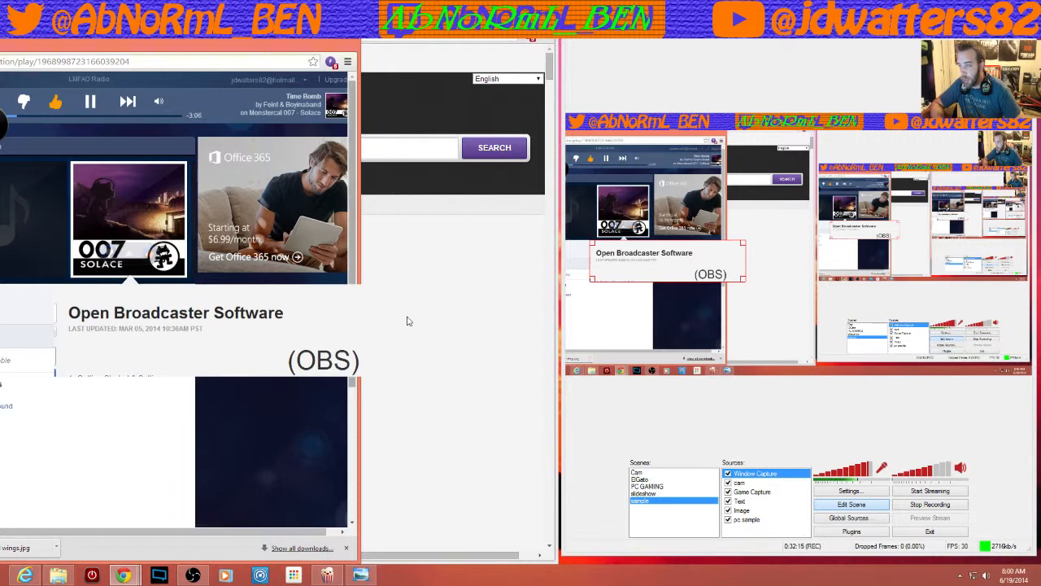
drag(221, 46, 0, 47)
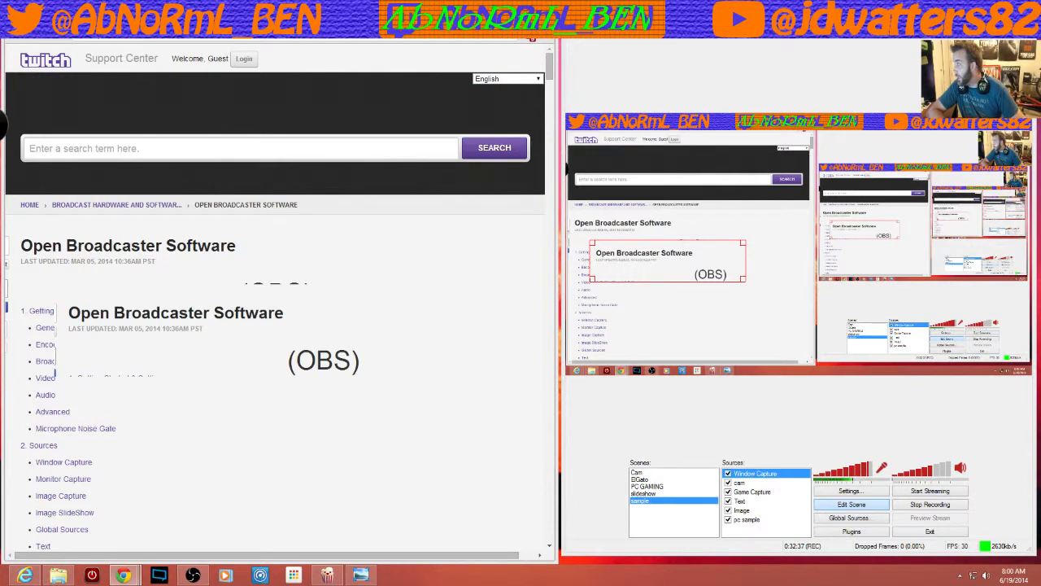
drag(0, 48, 396, 49)
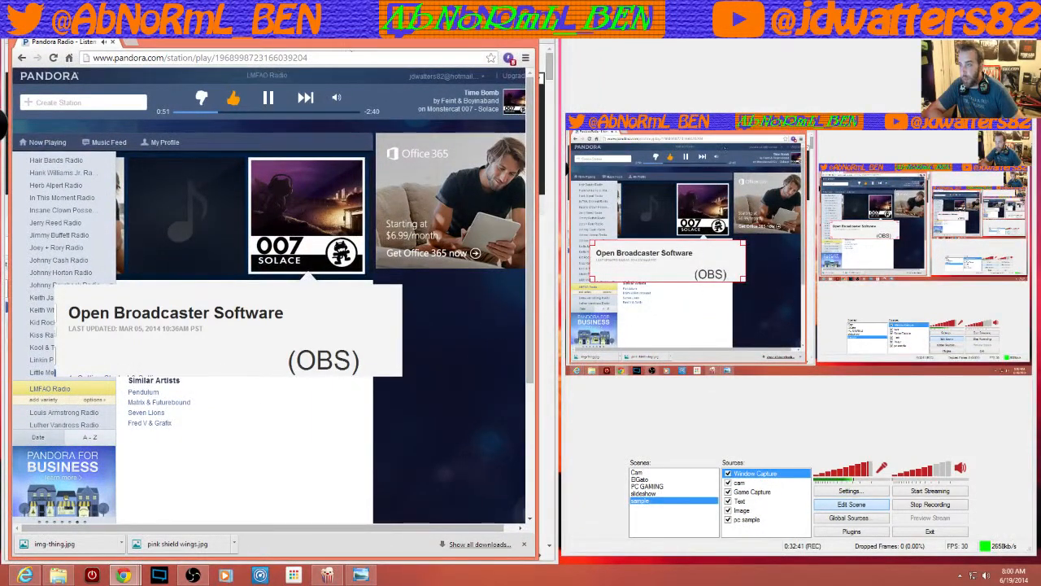
drag(373, 38, 0, 44)
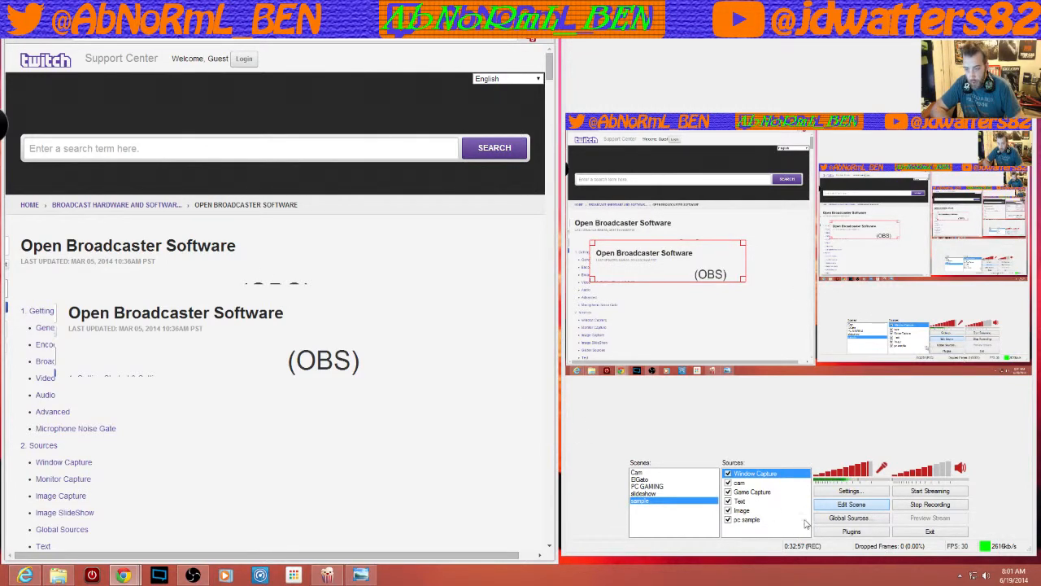
Deselect the capture and examine how its cropped region follows the Twitch support page while the page scrolls.
click(777, 533)
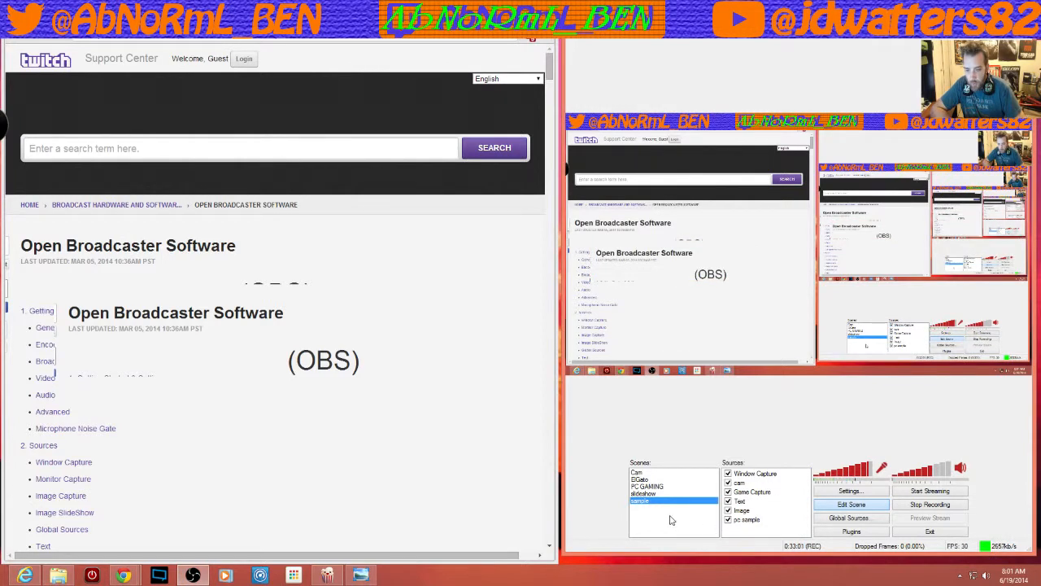
scroll(320, 444, down, 1)
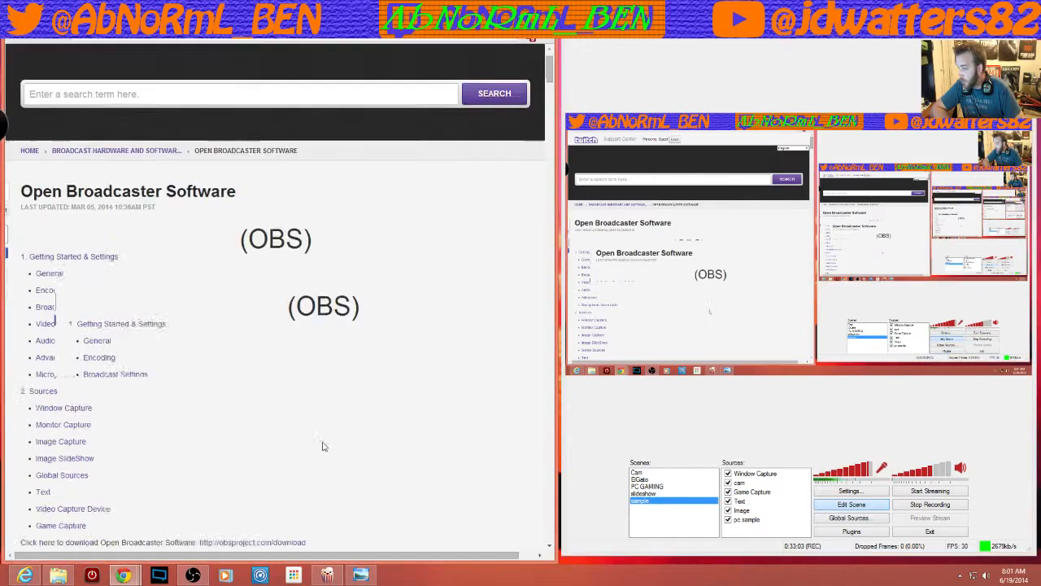
scroll(322, 446, down, 15)
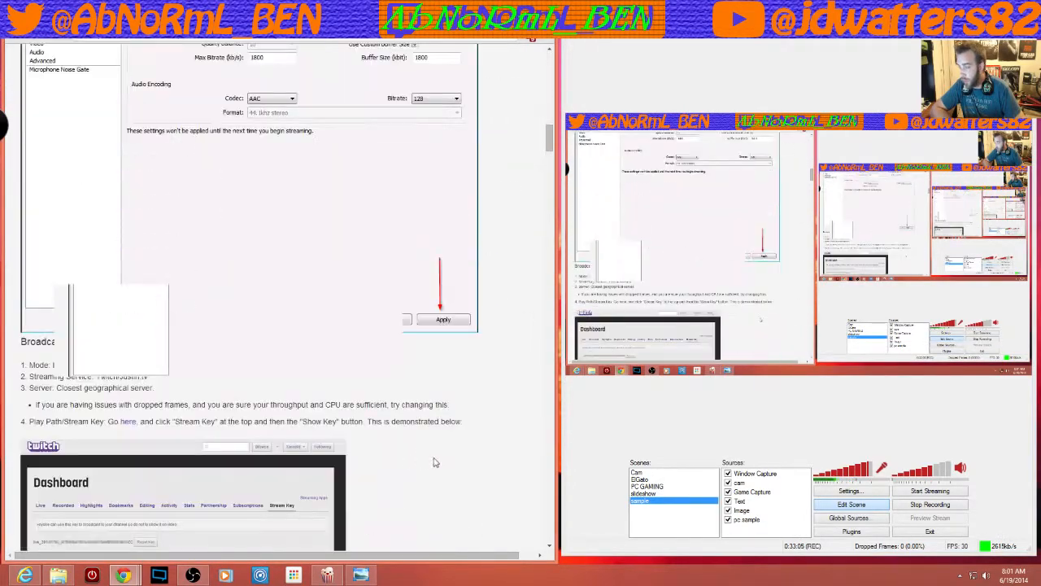
scroll(493, 475, down, 10)
scroll(507, 471, up, 6)
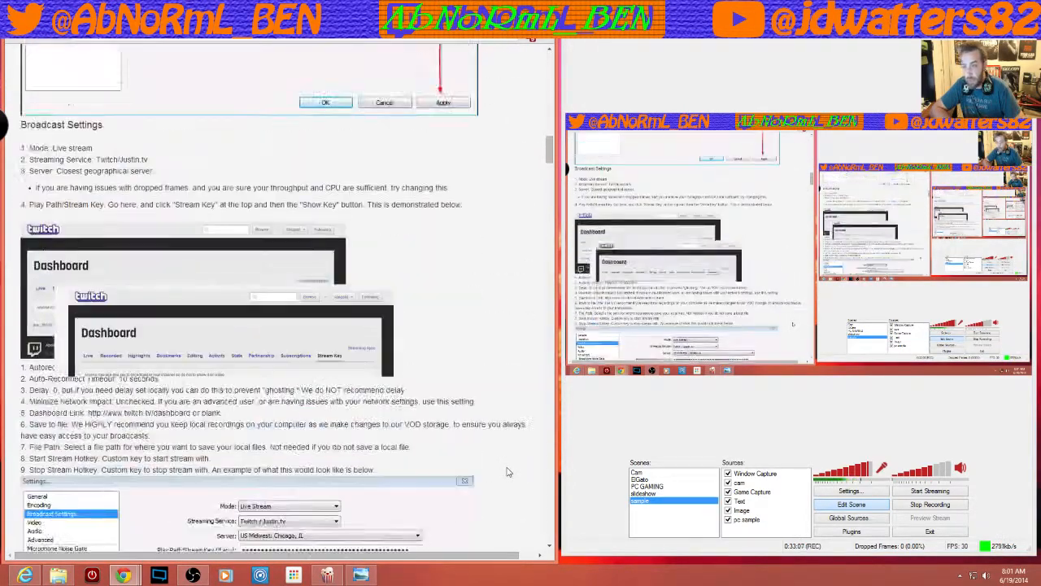
scroll(507, 472, up, 15)
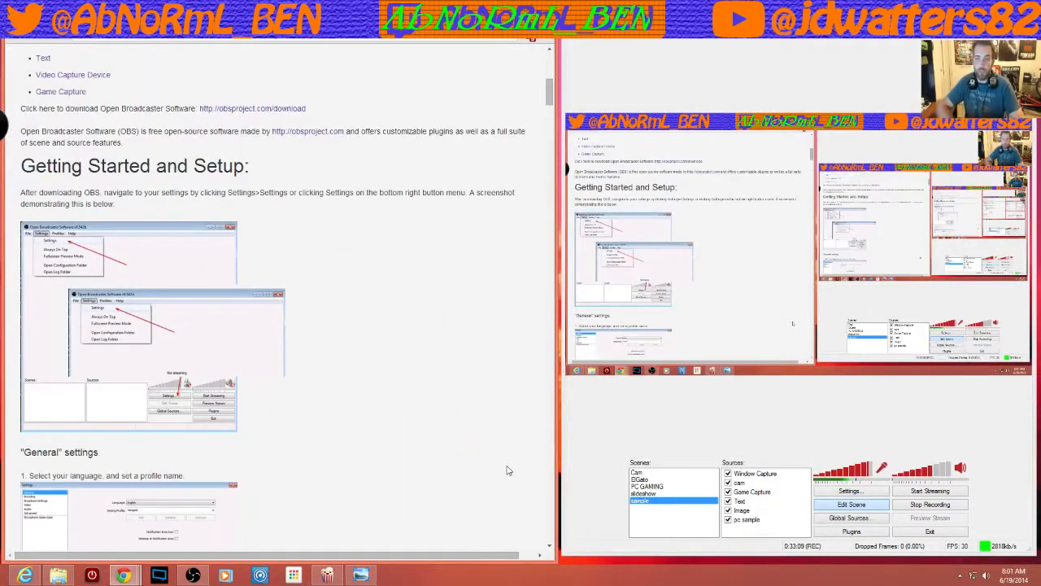
scroll(507, 472, up, 10)
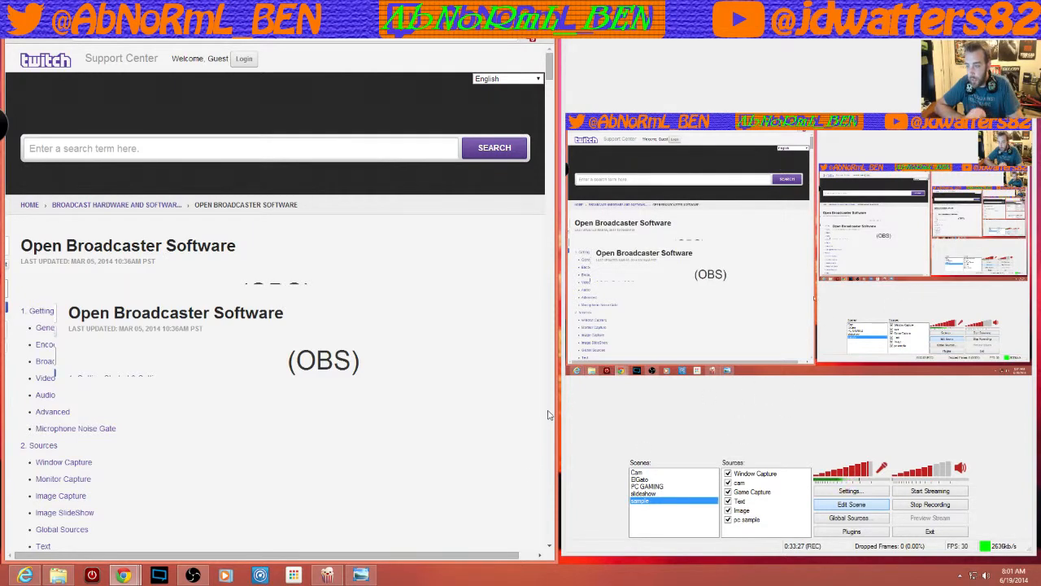
scroll(500, 406, down, 10)
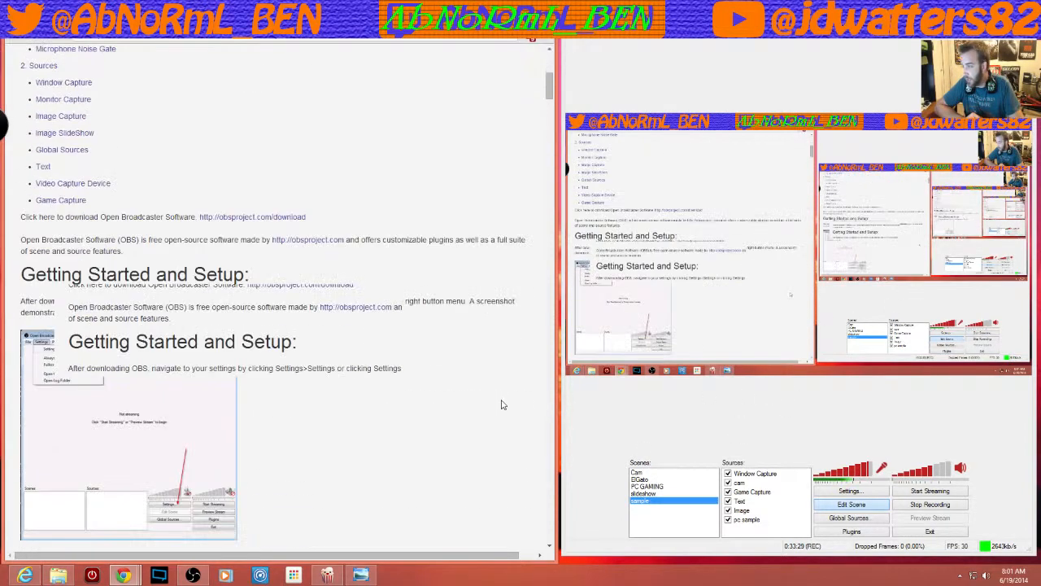
Review the video, encoding and audio settings beside the Twitch support page, and close the settings.
click(863, 491)
drag(480, 103, 773, 39)
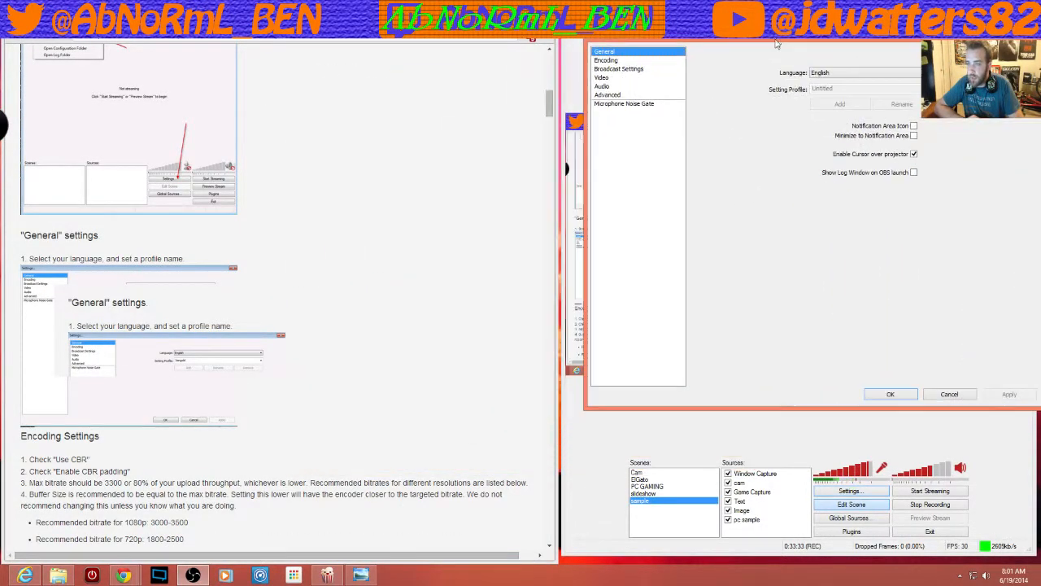
click(606, 77)
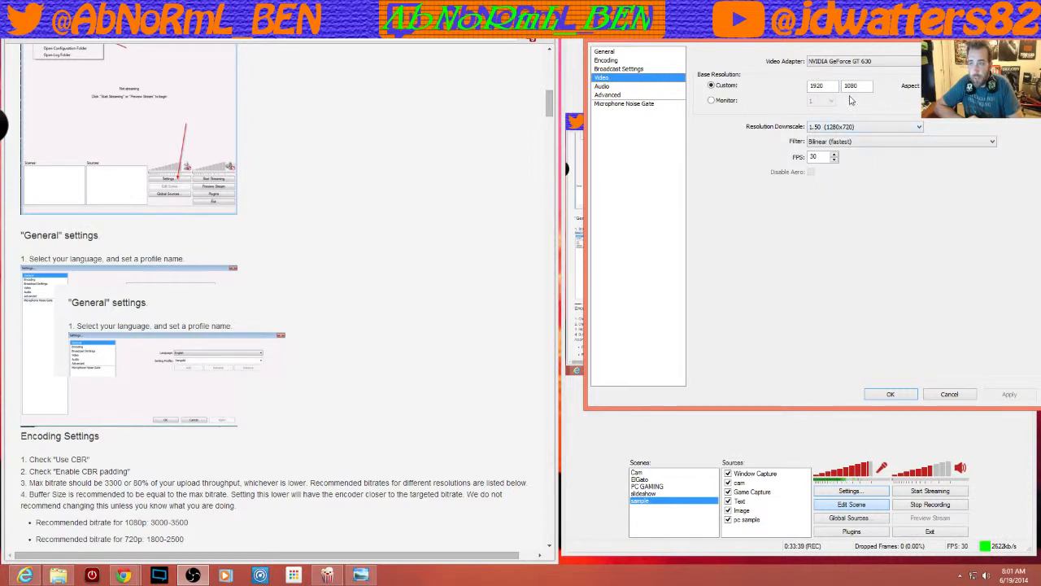
click(620, 61)
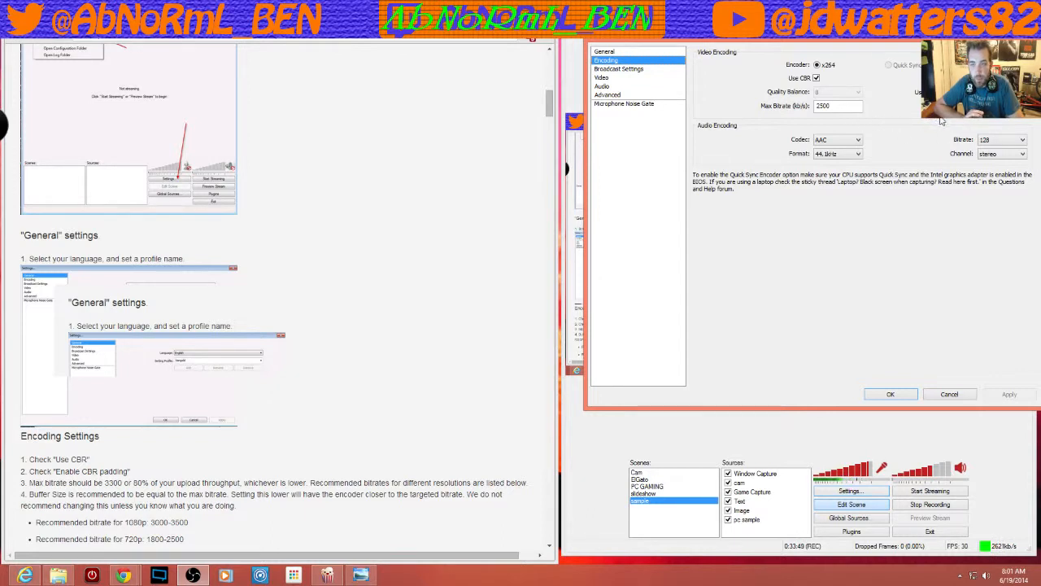
click(608, 87)
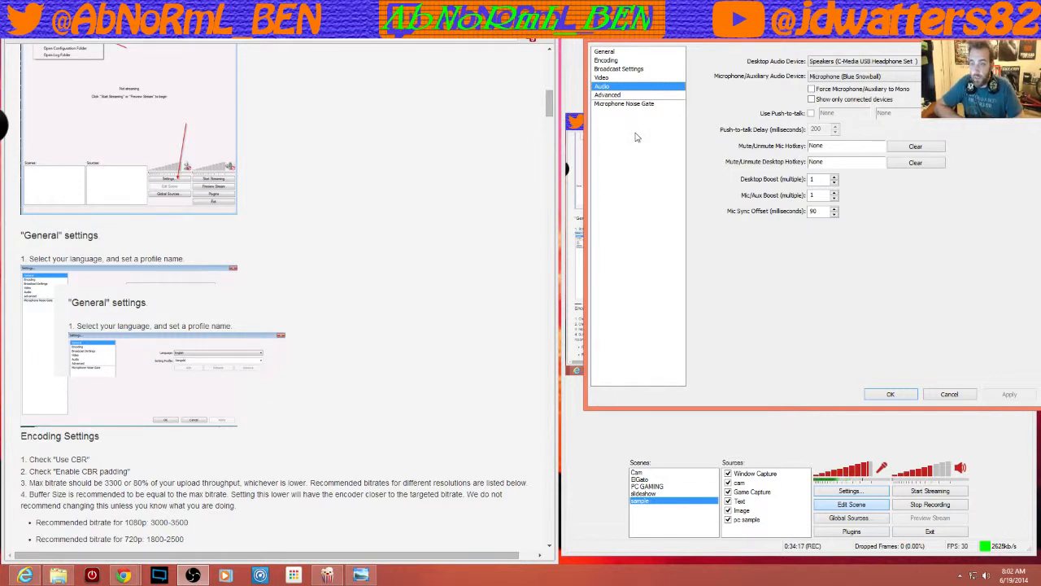
click(606, 78)
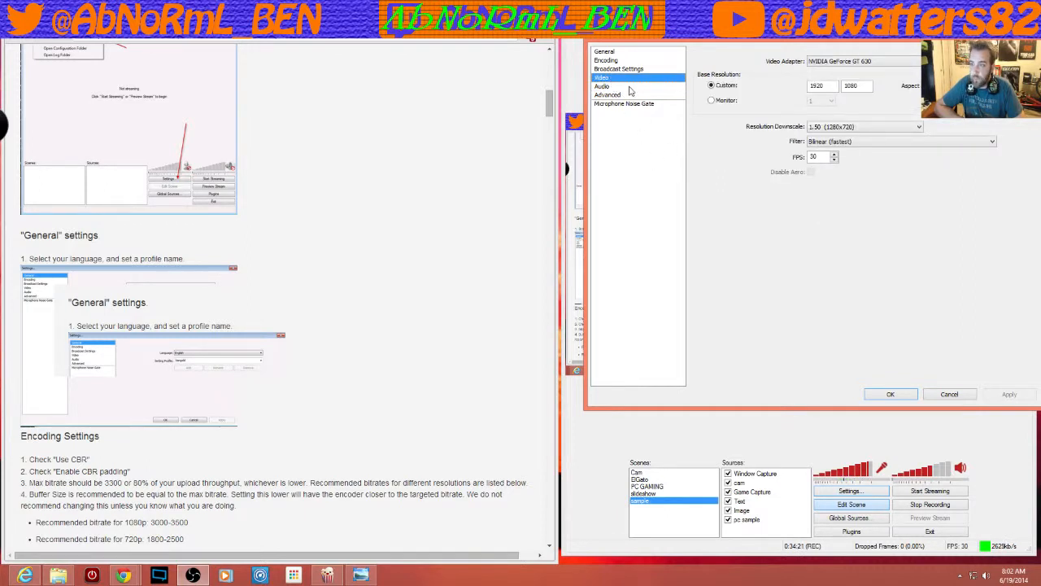
click(614, 61)
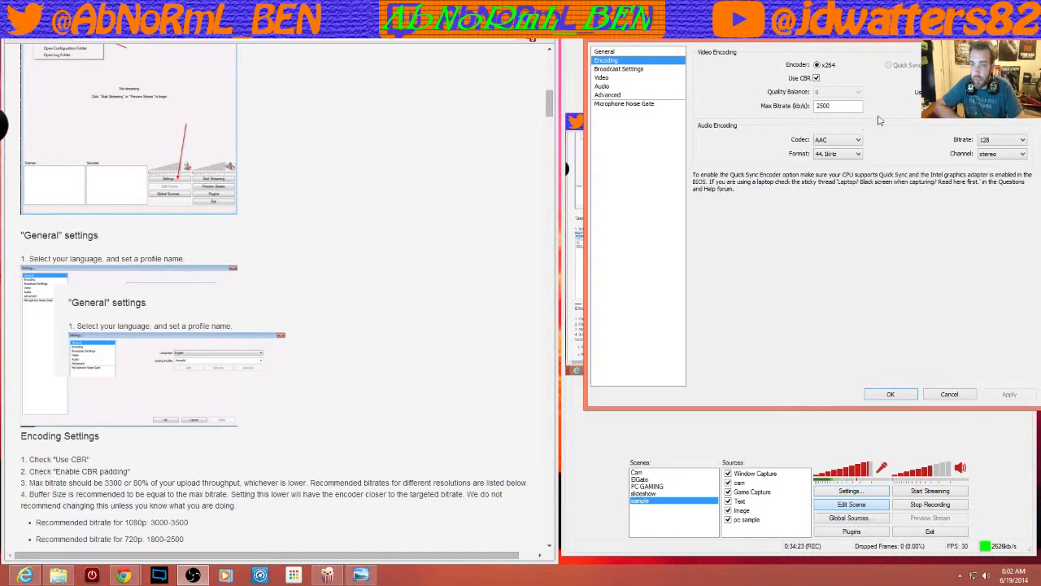
click(607, 78)
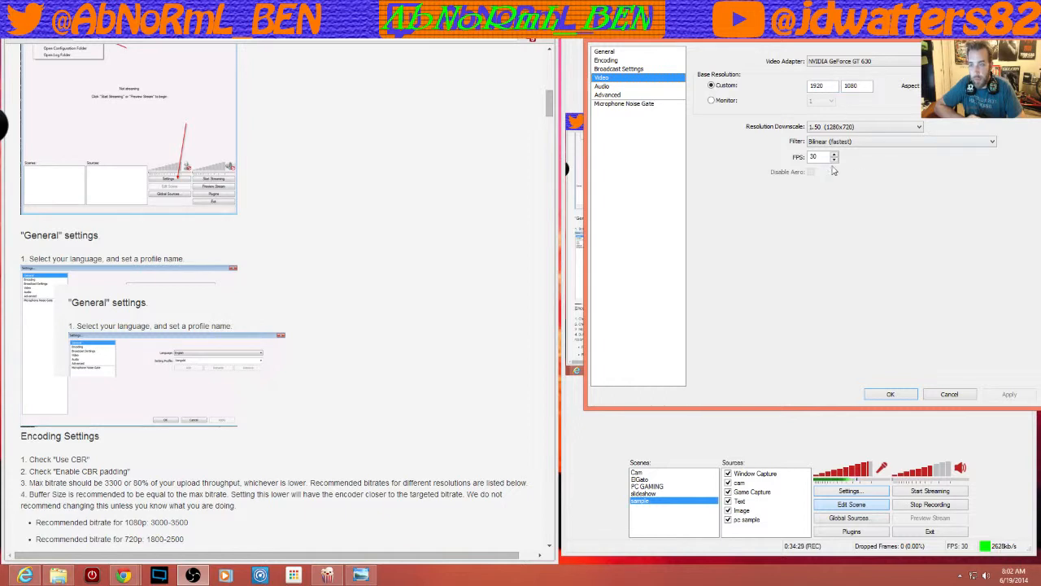
click(609, 61)
click(603, 86)
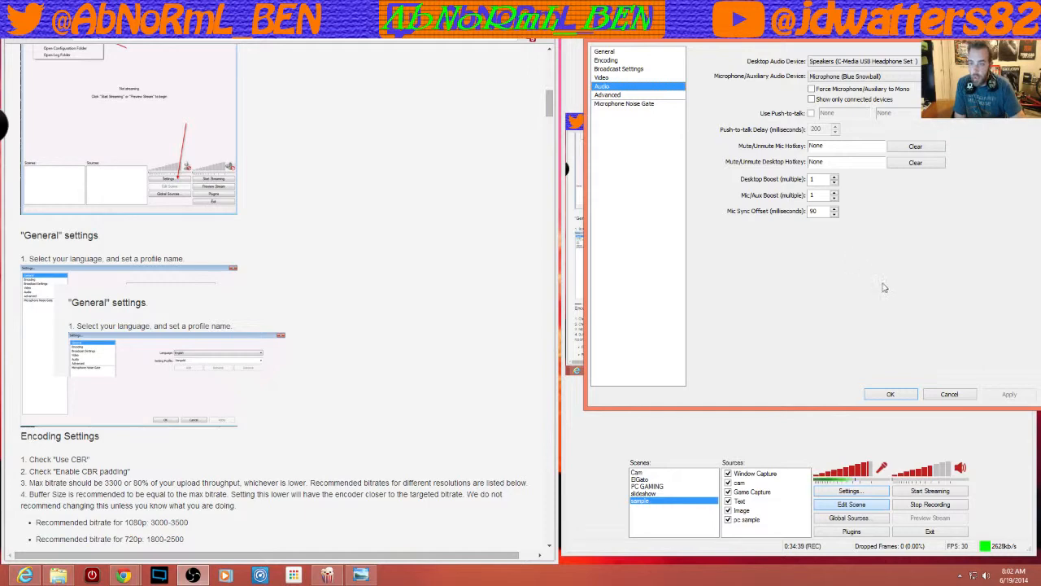
click(891, 395)
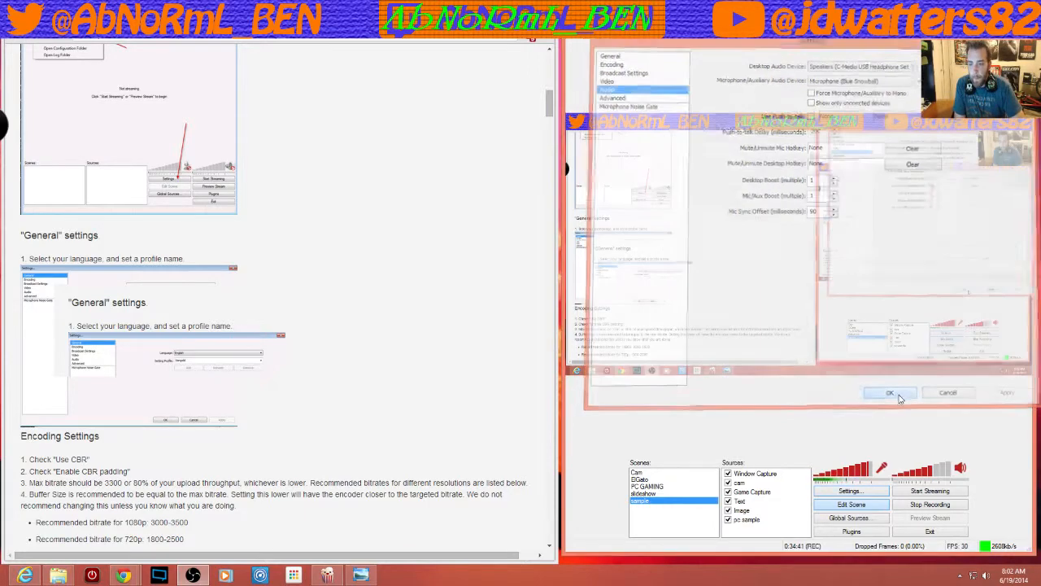
Switch the output to the Cam scene.
click(652, 475)
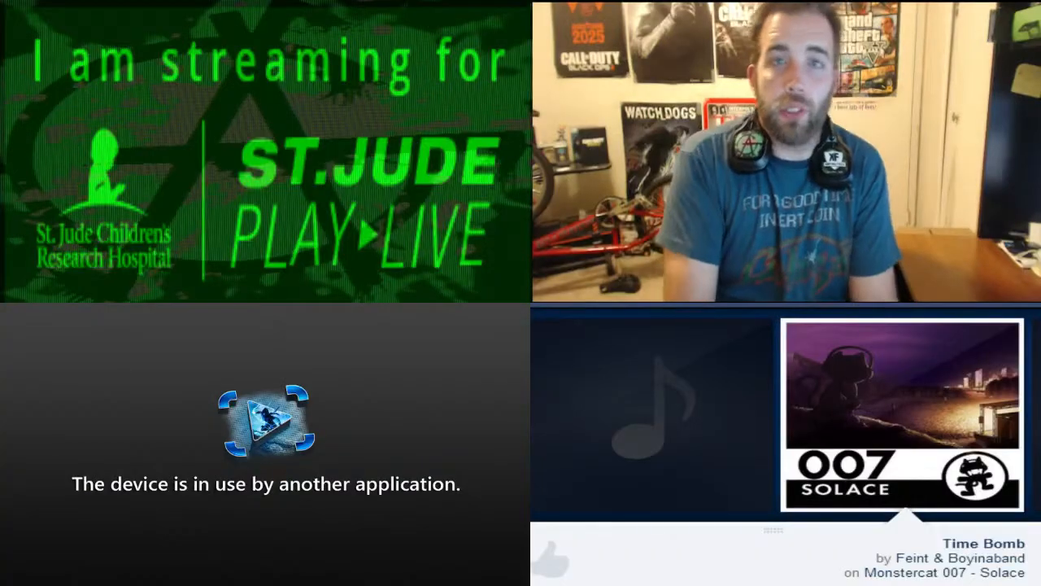